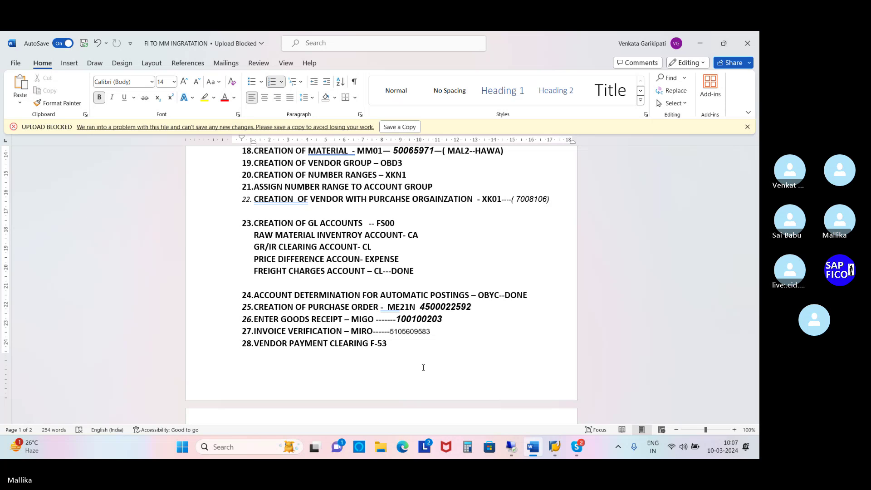
Switch to the SAP session and start the Create Material transaction with /NMM01
click(510, 451)
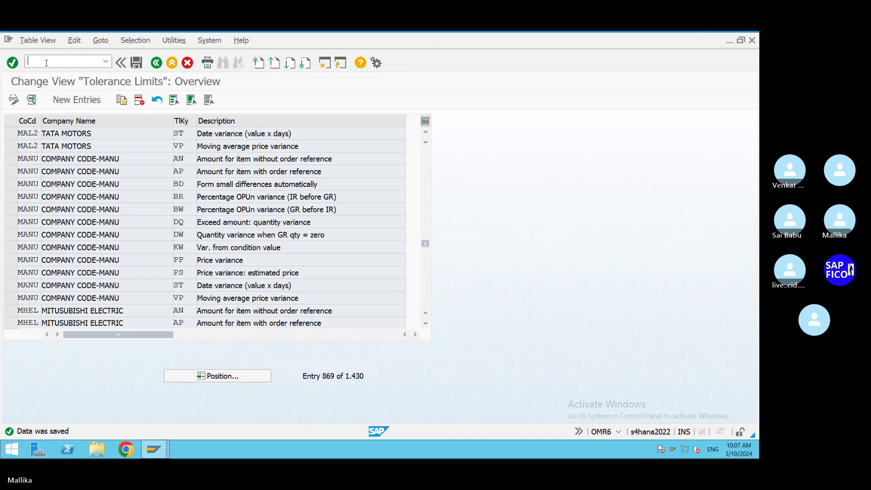
text(/NMM01)
key(Return)
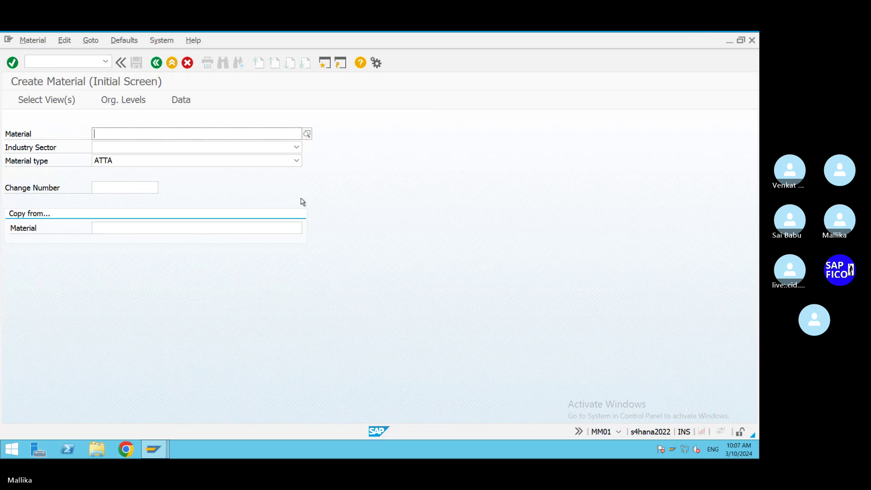
Set the new material's industry sector to Mechanical engineering
click(296, 147)
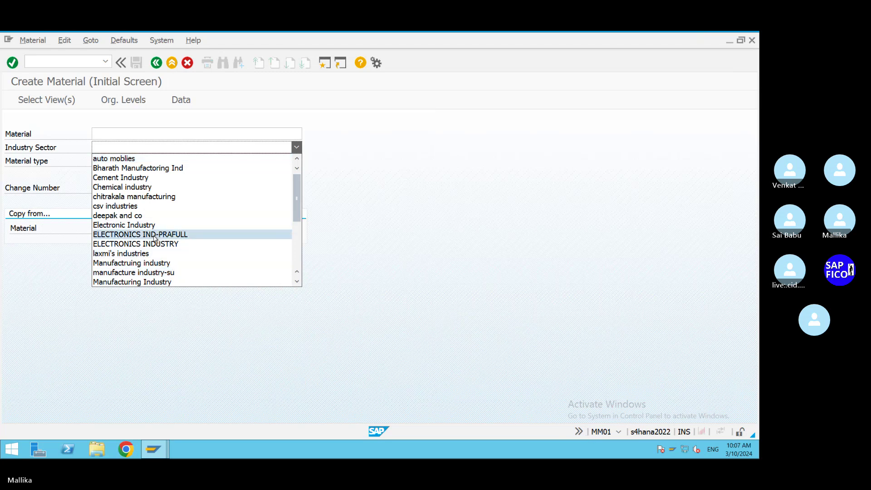
click(297, 282)
click(297, 283)
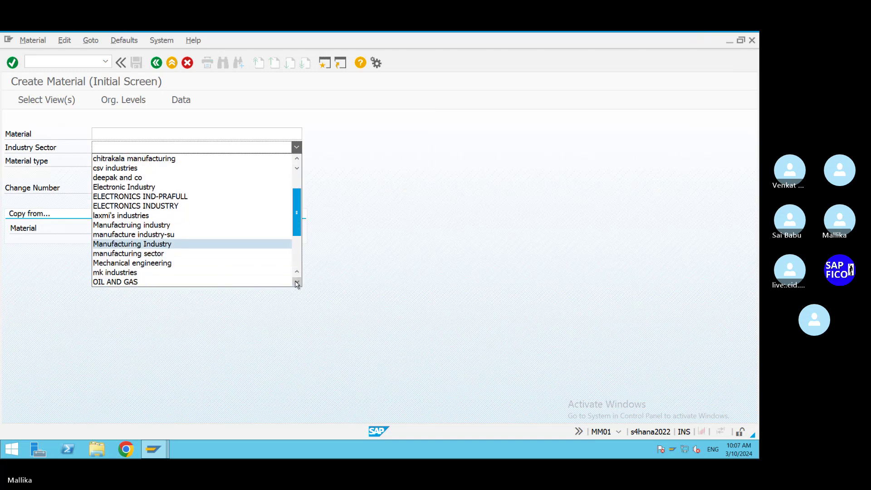
click(187, 263)
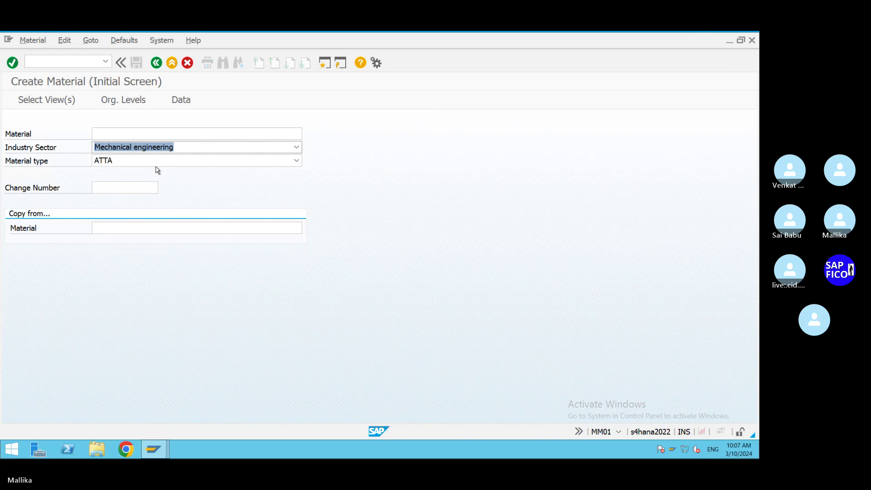
click(187, 146)
click(399, 225)
Set the material type to the first Trading Goods entry and continue to the view selection
click(296, 161)
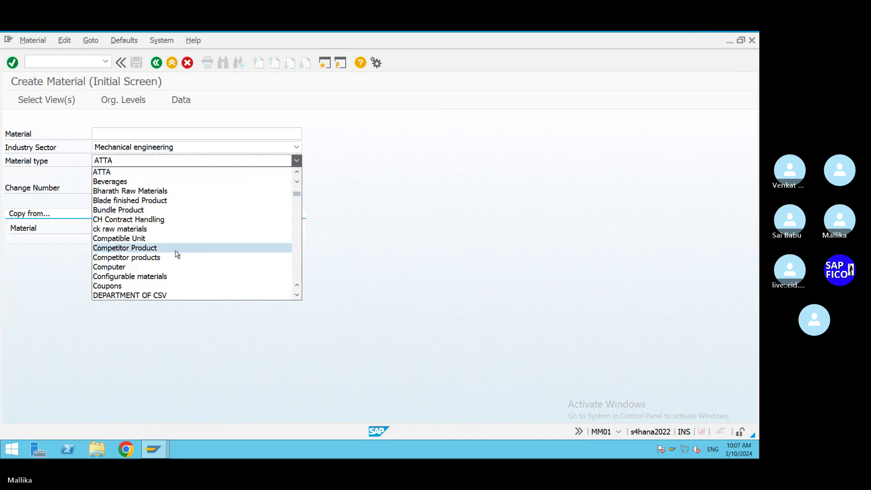
scroll(177, 255, down, 2)
scroll(177, 254, down, 15)
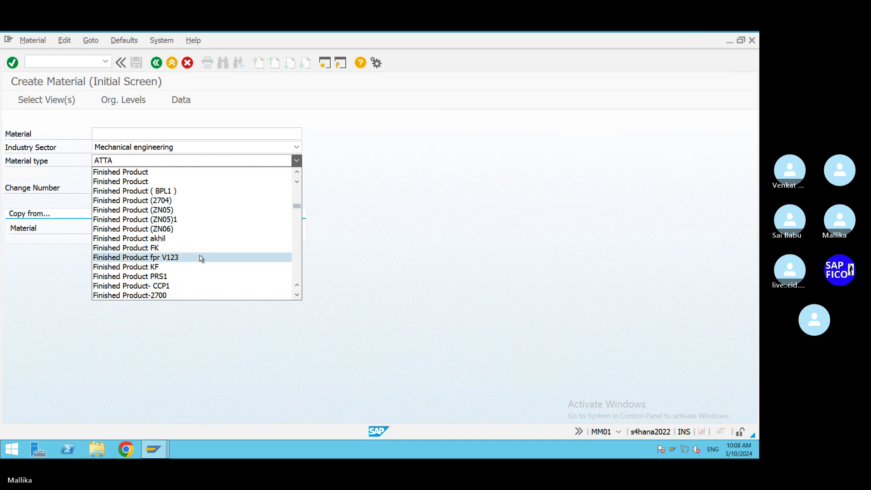
scroll(221, 265, down, 10)
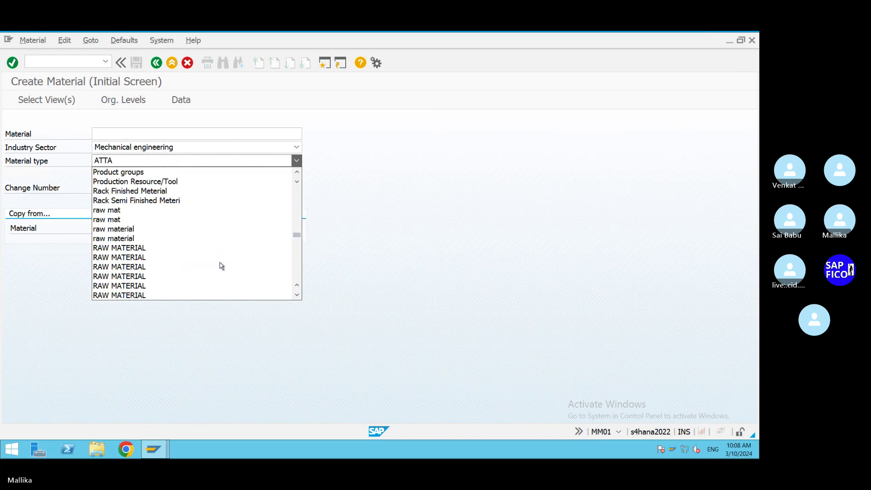
scroll(221, 265, down, 15)
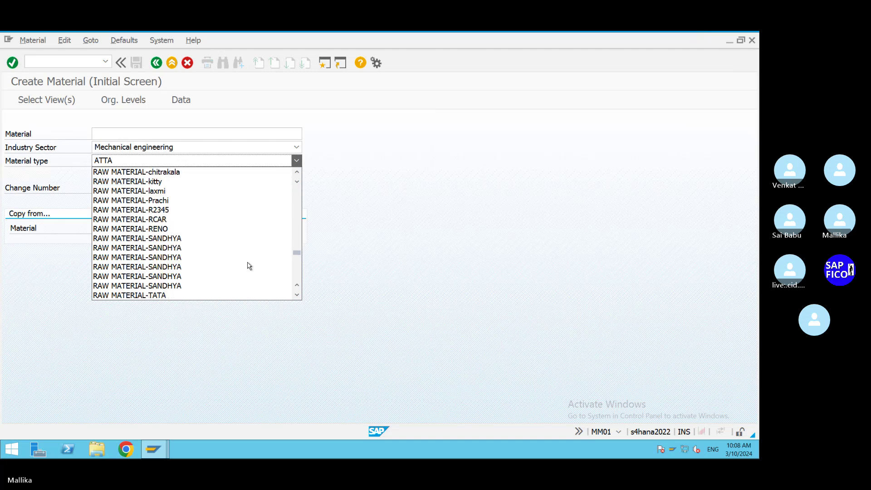
scroll(249, 266, down, 10)
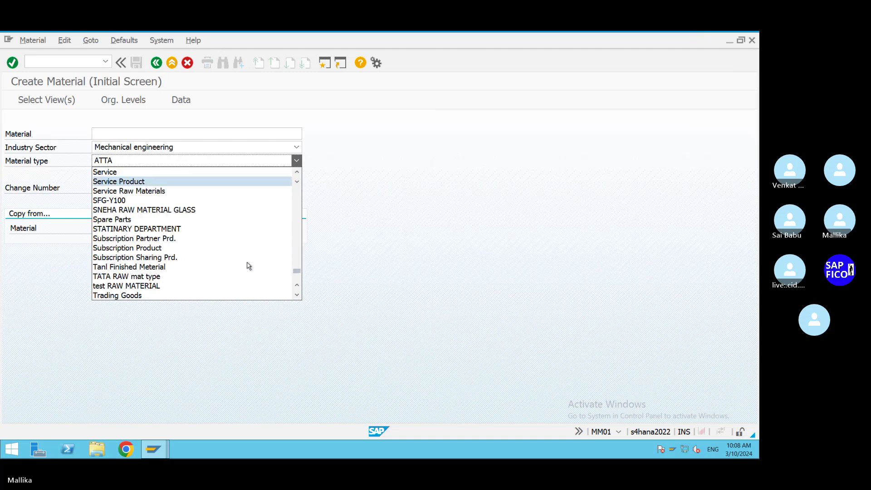
scroll(249, 266, down, 1)
scroll(249, 266, up, 3)
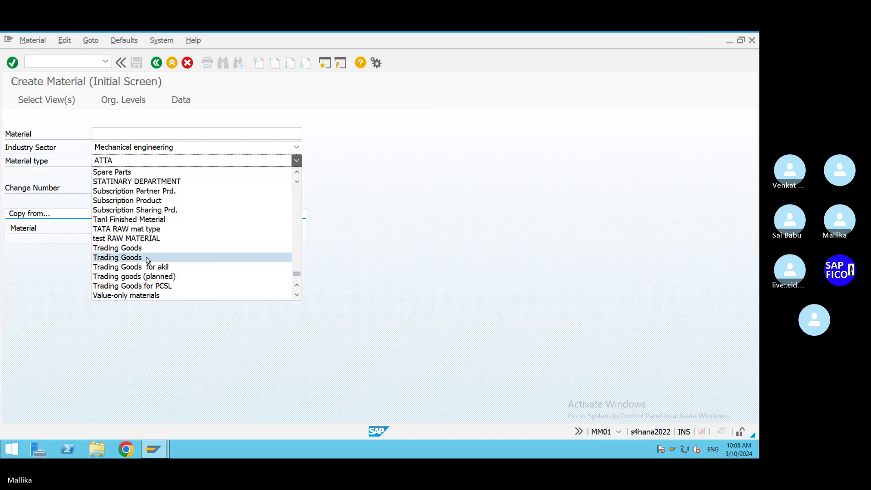
click(120, 248)
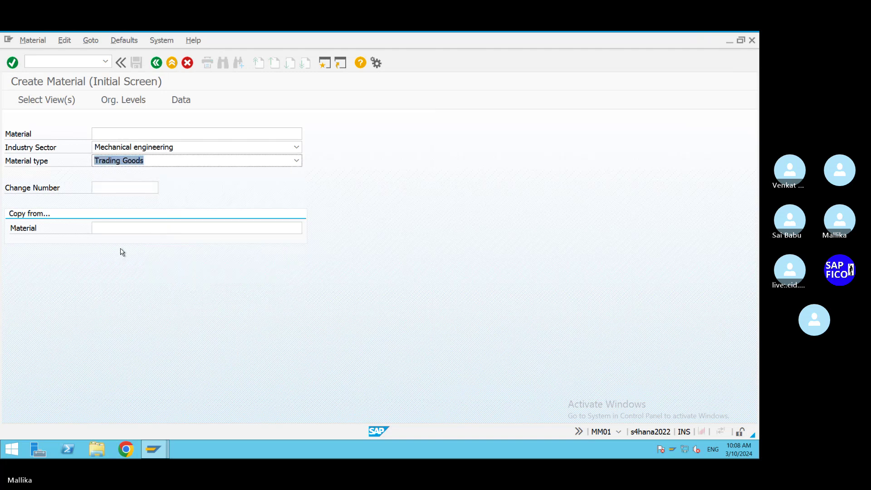
key(Return)
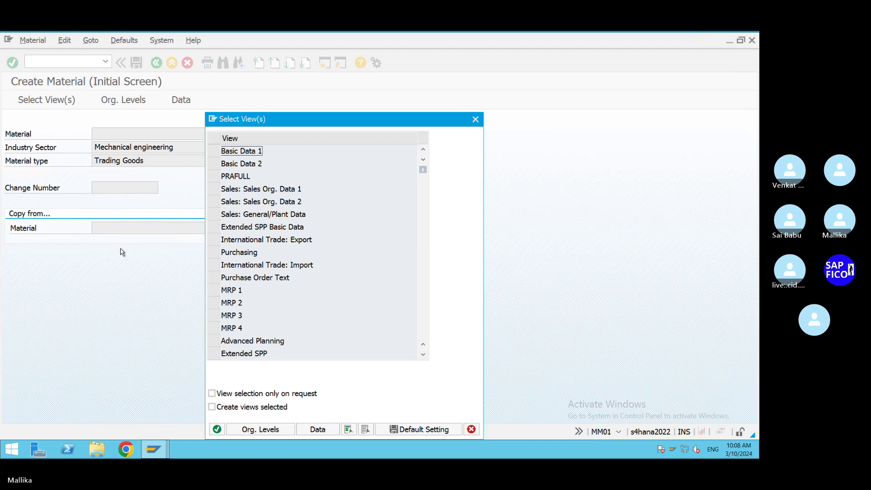
Select the views Basic Data 1, Basic Data 2, Purchasing, and General Plant Data / Storage 1 and 2 for the material
click(214, 151)
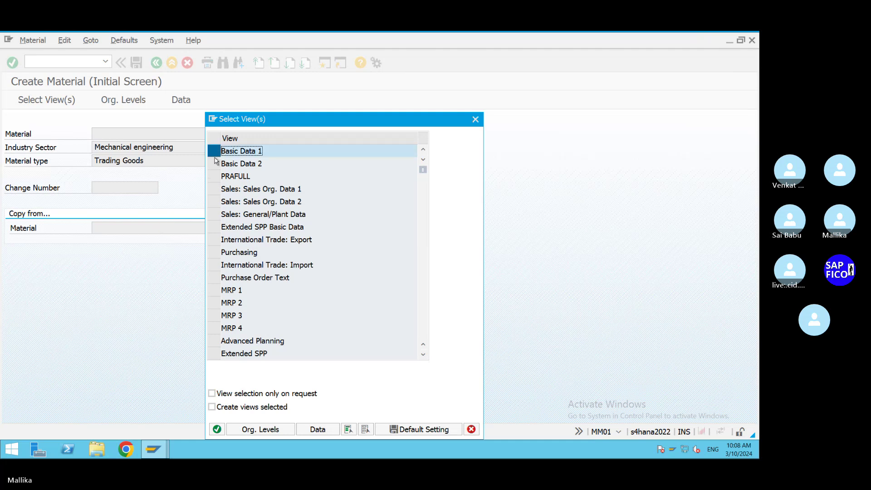
click(215, 163)
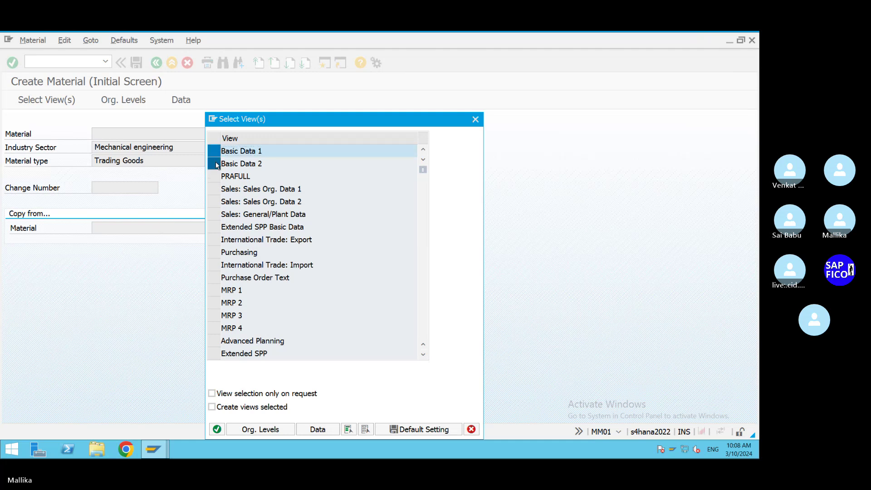
click(215, 252)
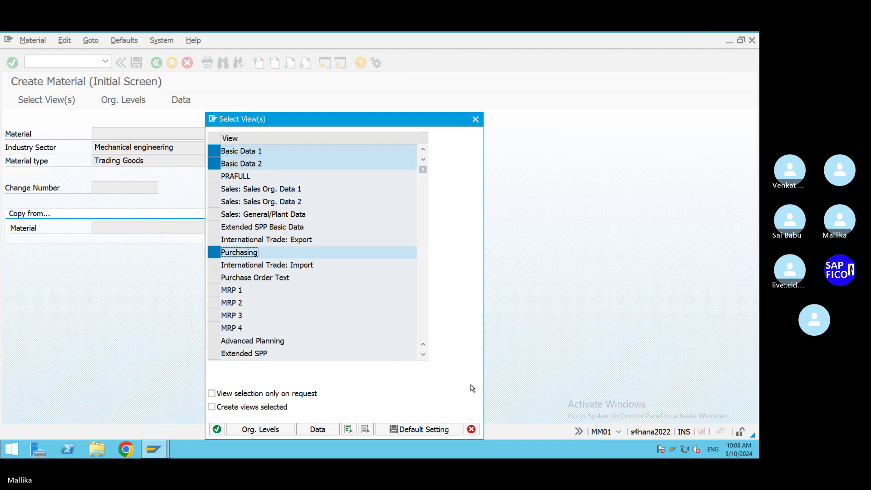
click(423, 355)
click(423, 354)
click(423, 355)
click(423, 355)
click(423, 354)
click(423, 355)
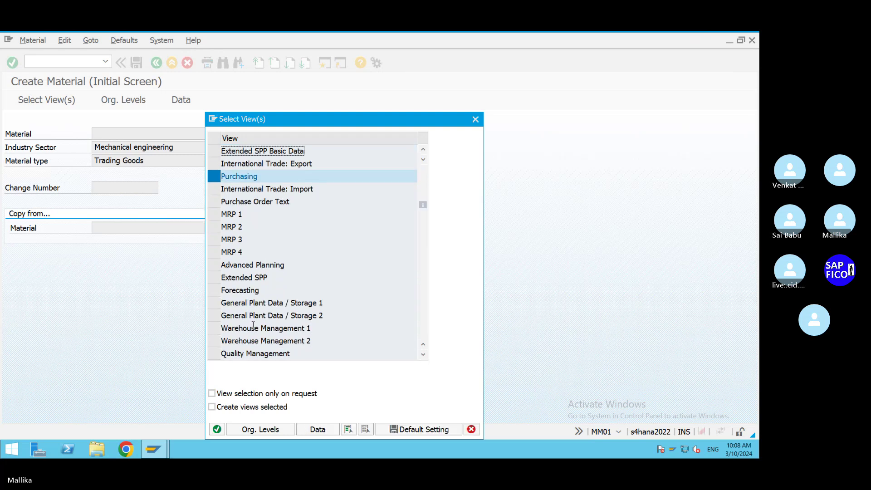
click(214, 302)
click(214, 315)
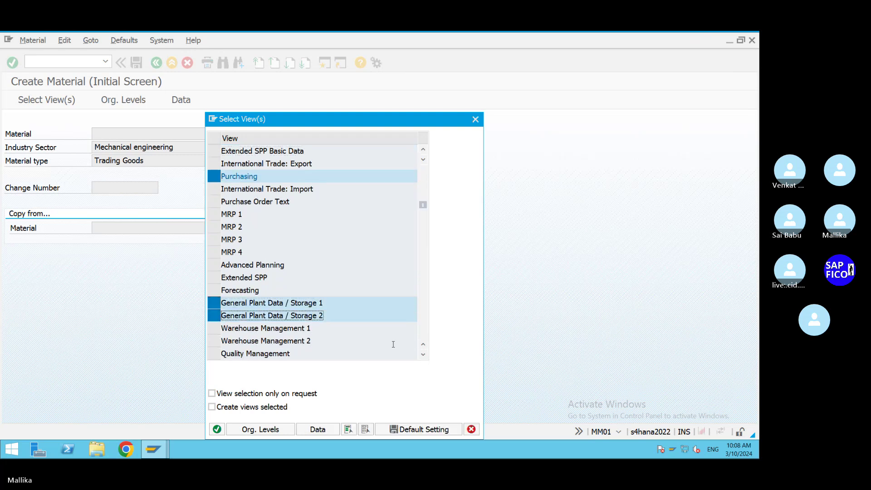
Add the Accounting 1 and Accounting 2 views to the selection and confirm it
click(423, 355)
click(423, 355)
click(423, 356)
click(423, 355)
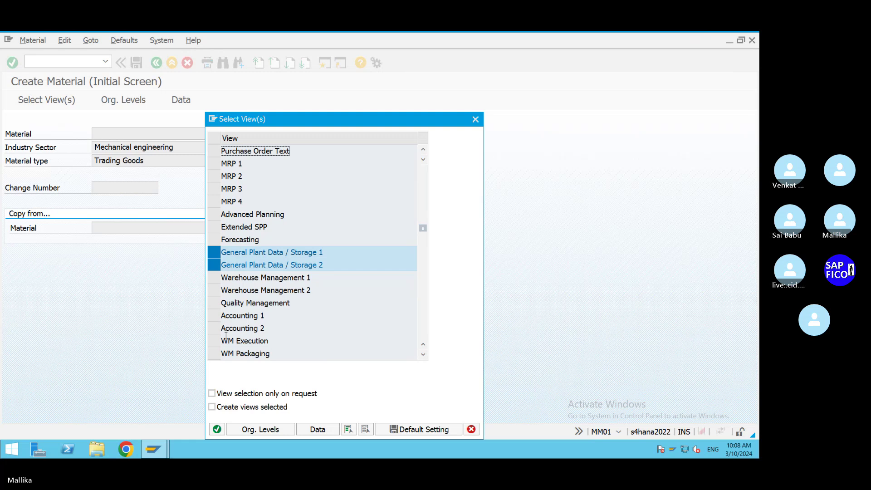
click(214, 316)
click(215, 328)
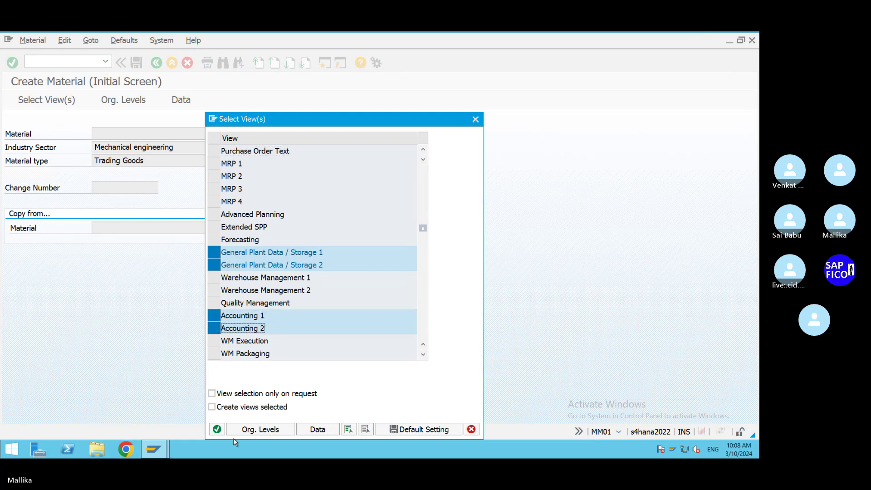
click(217, 430)
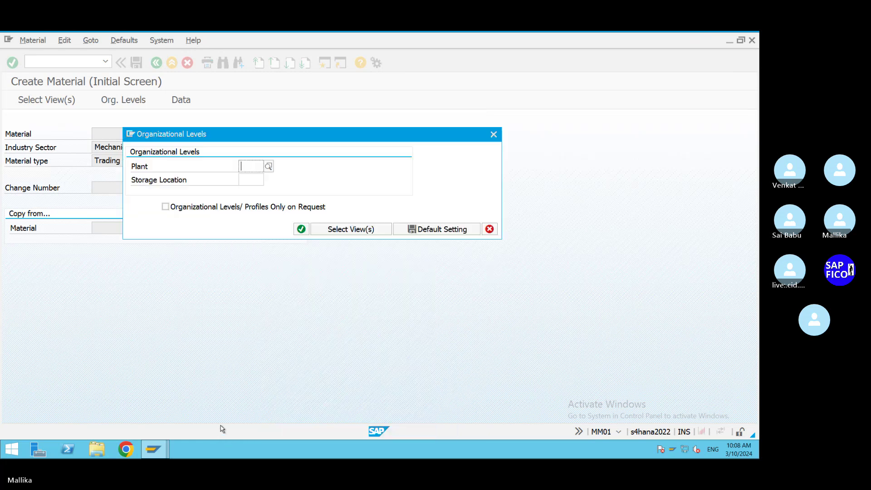
Enter plant MAL2 and storage location MALS as the organizational levels and confirm them
text(MA)
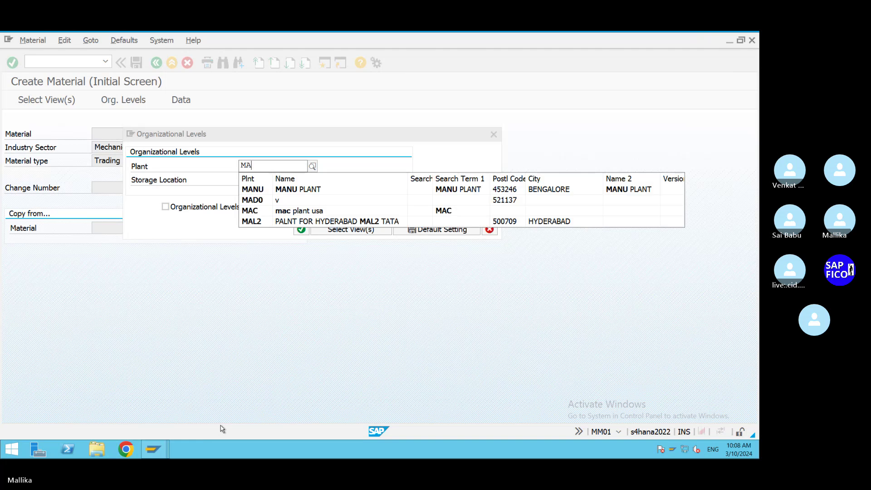
click(270, 226)
click(246, 181)
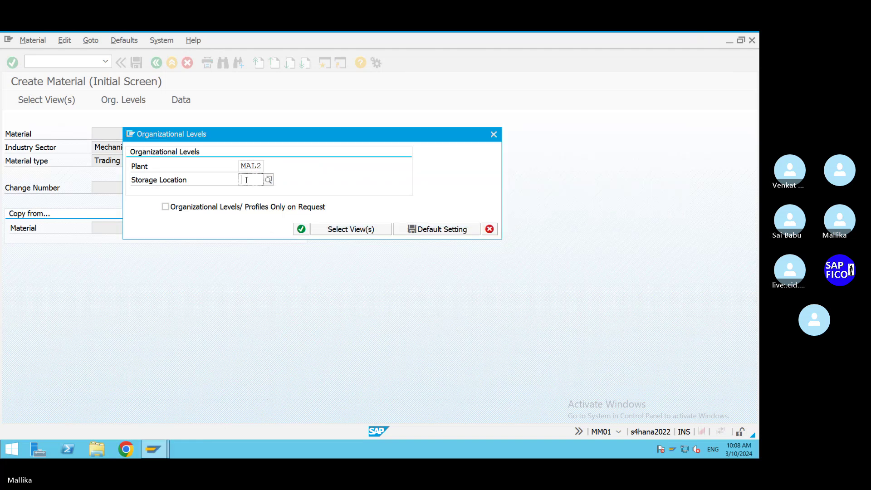
text(MAL)
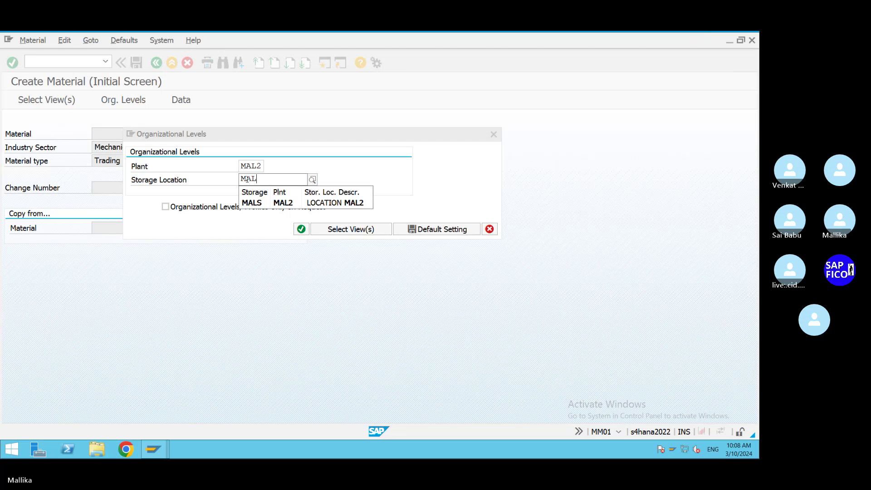
click(258, 203)
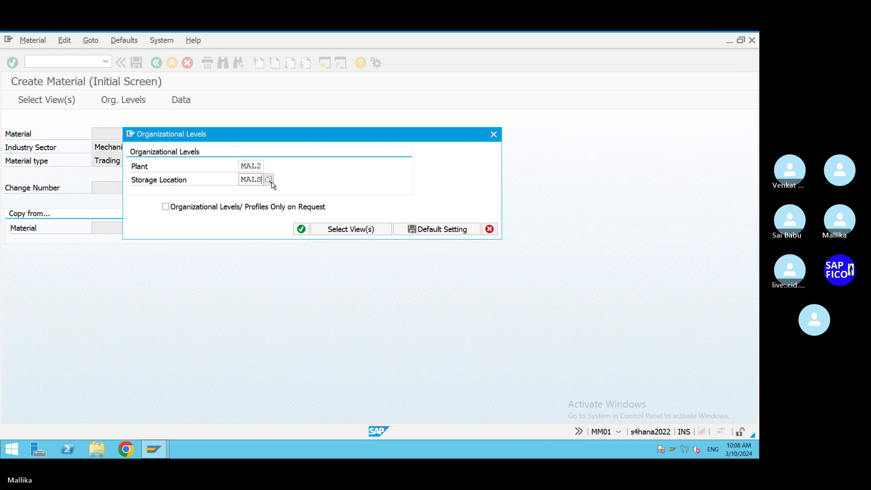
click(301, 229)
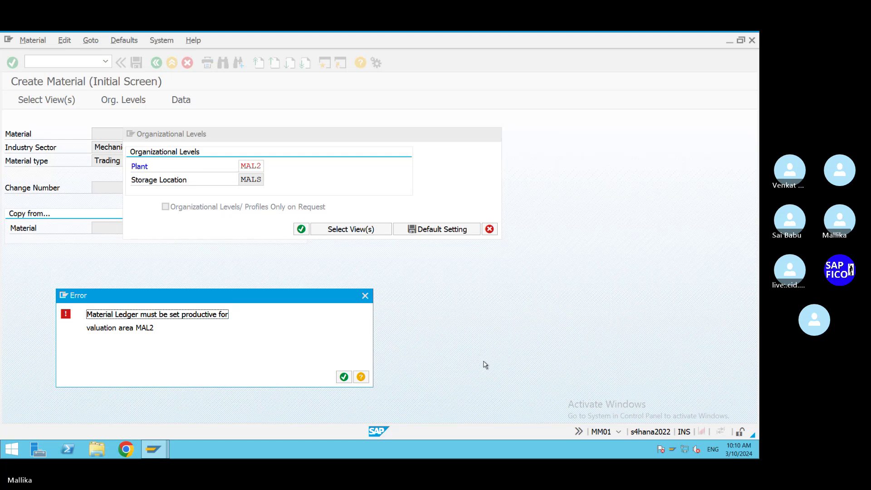
Switch to the FI TO MM INGRATATION notes in Word and add "..." after the last DONE in item 17
mouse_move(633, 31)
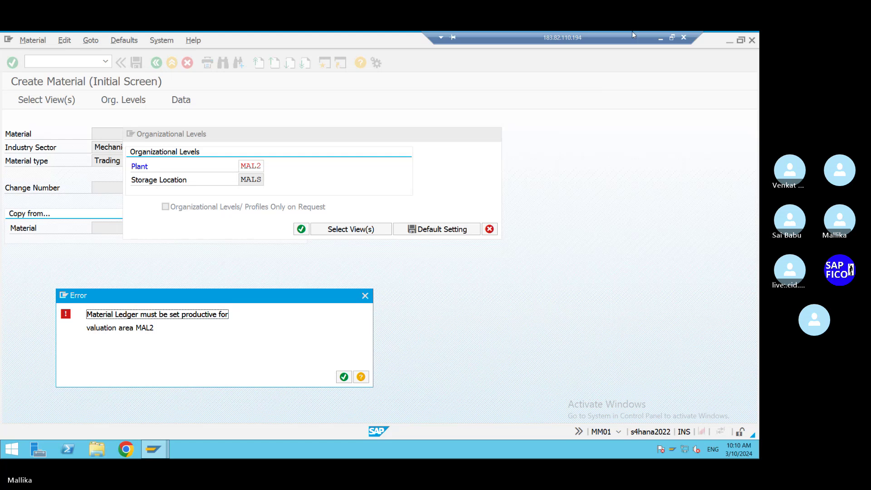
click(658, 39)
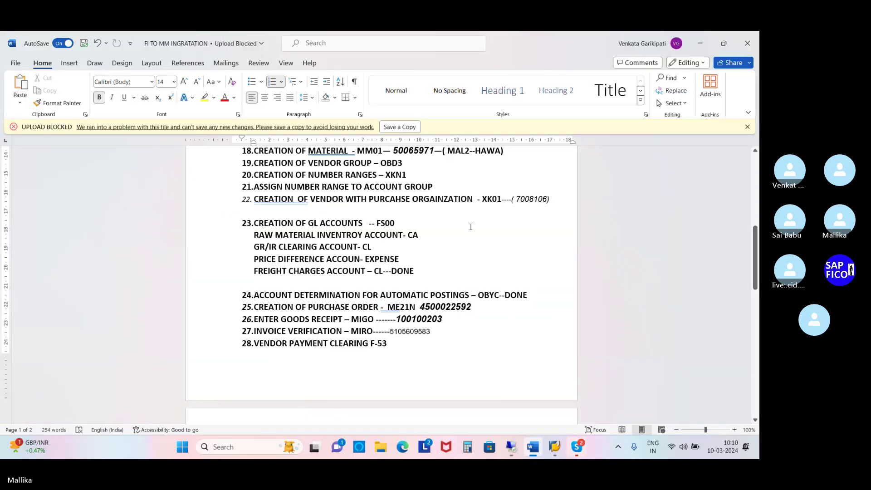
scroll(471, 227, up, 1)
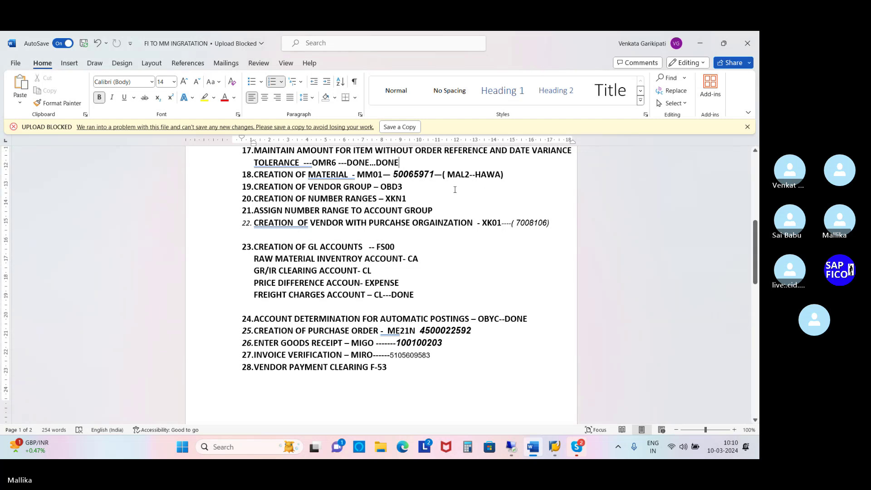
scroll(455, 190, up, 1)
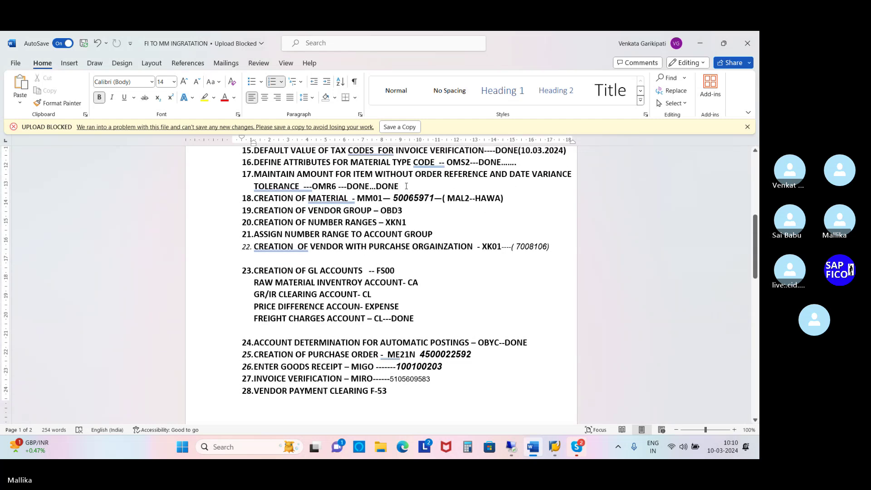
key(Return)
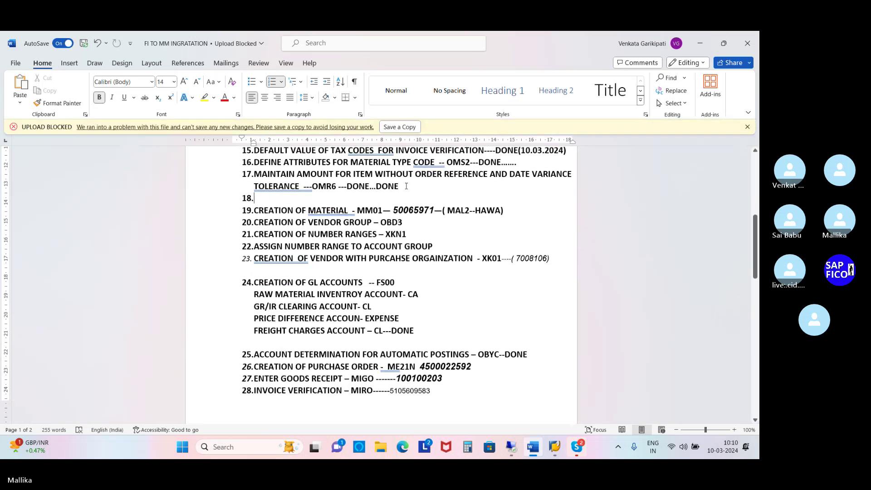
key(ctrl+z)
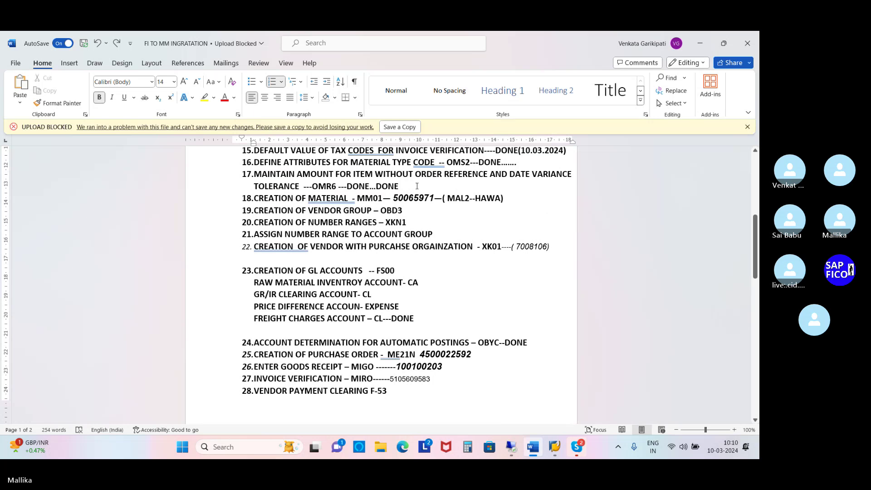
text(...)
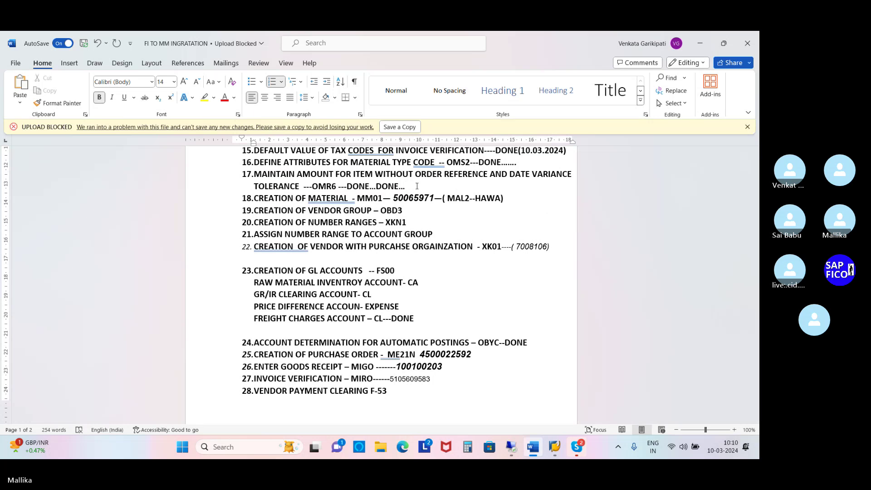
text(a))
click(405, 186)
key(Return)
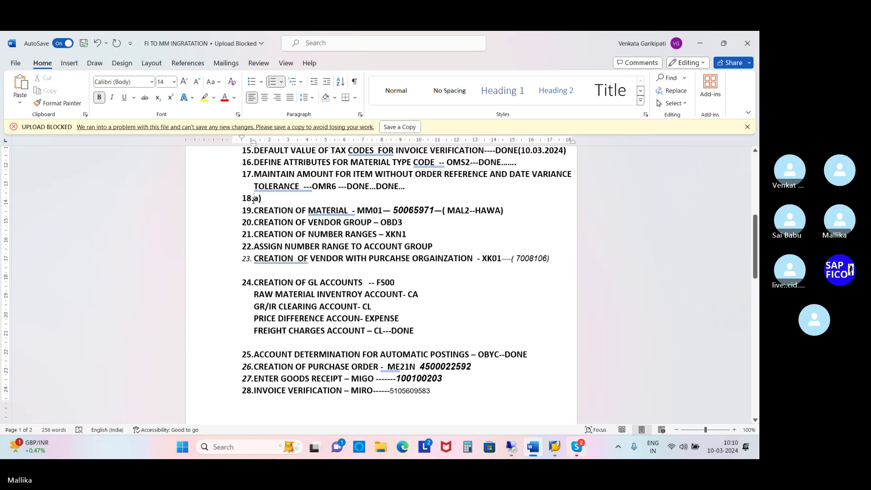
key(BackSpace)
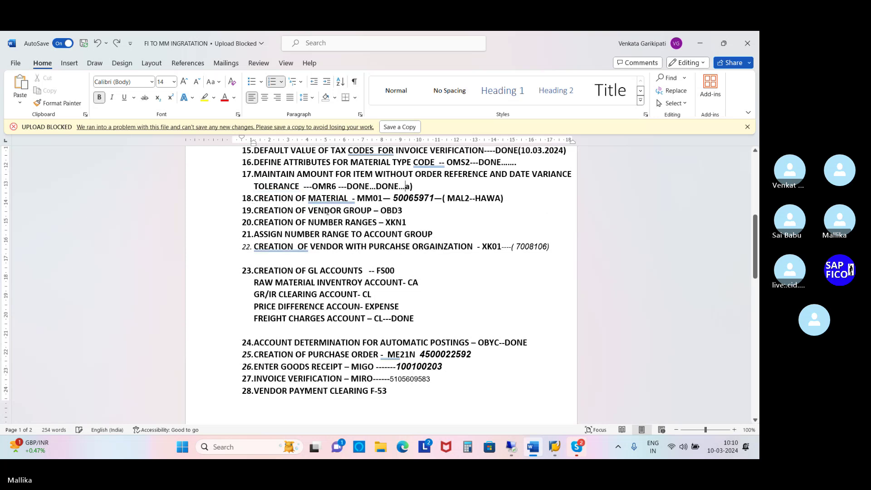
click(415, 186)
key(BackSpace)
key(BackSpace)
Insert a new item 18 after item 17 reading "In SAP S4 HANA when we r going to create the material"
key(Return)
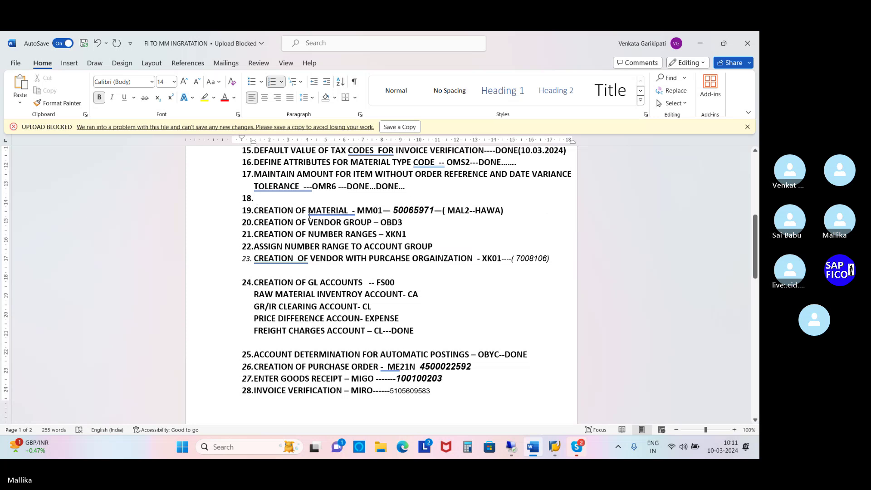
scroll(310, 216, up, 1)
scroll(310, 216, down, 1)
text(In)
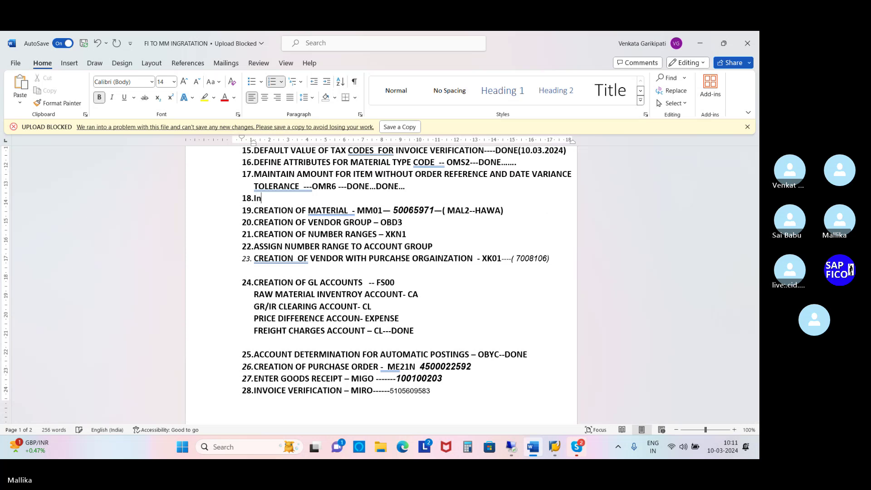
text( SAP S)
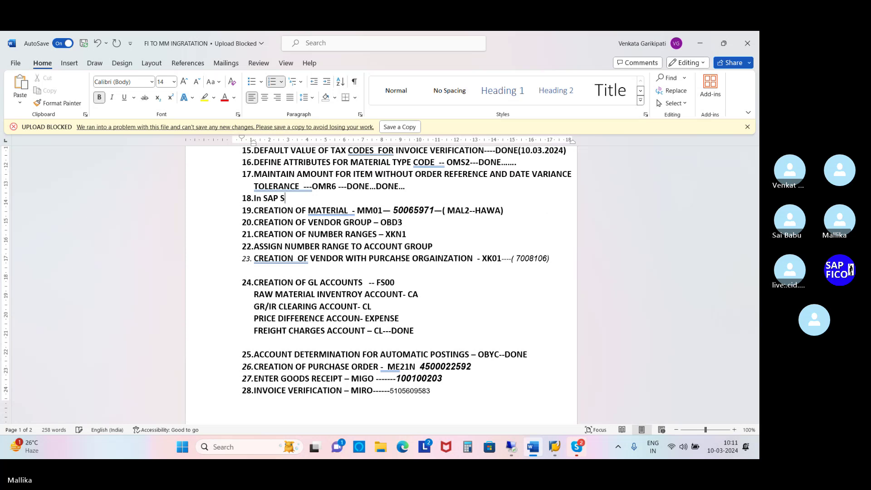
text(4 HANA)
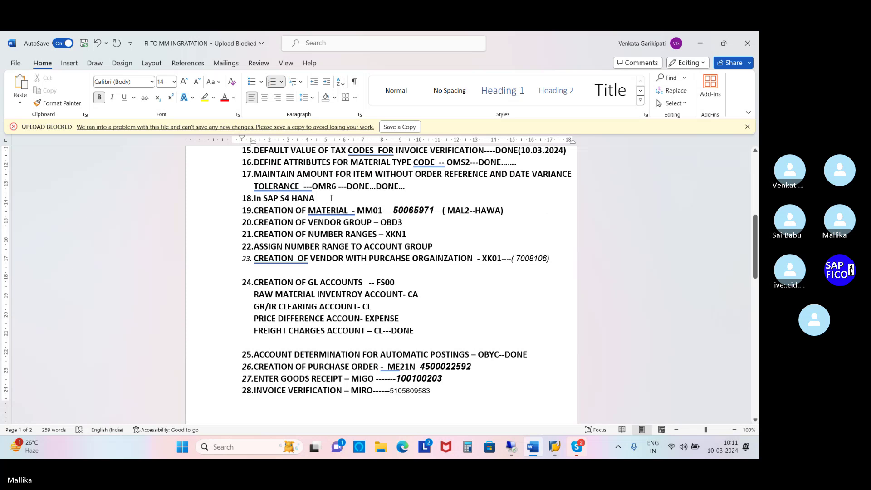
text(  whe)
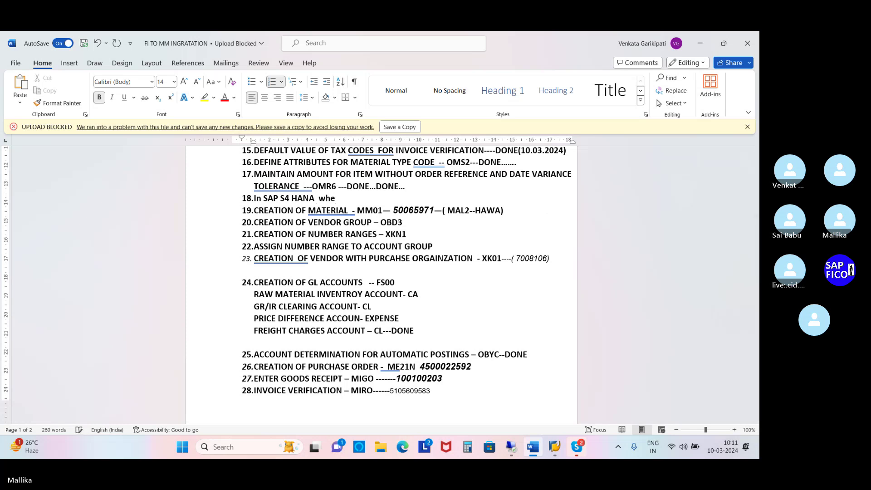
text(n we r going to create the )
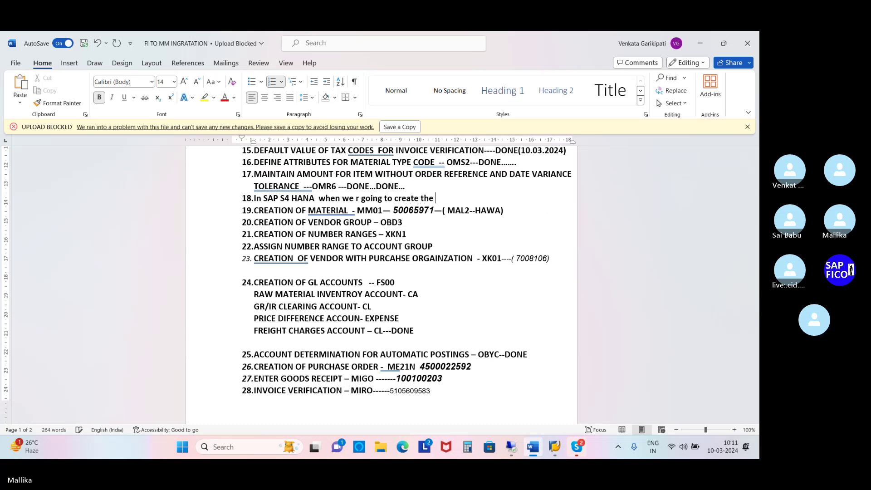
text(material)
Continue item 18 with "while giving the plant and storage"
scroll(331, 197, up, 1)
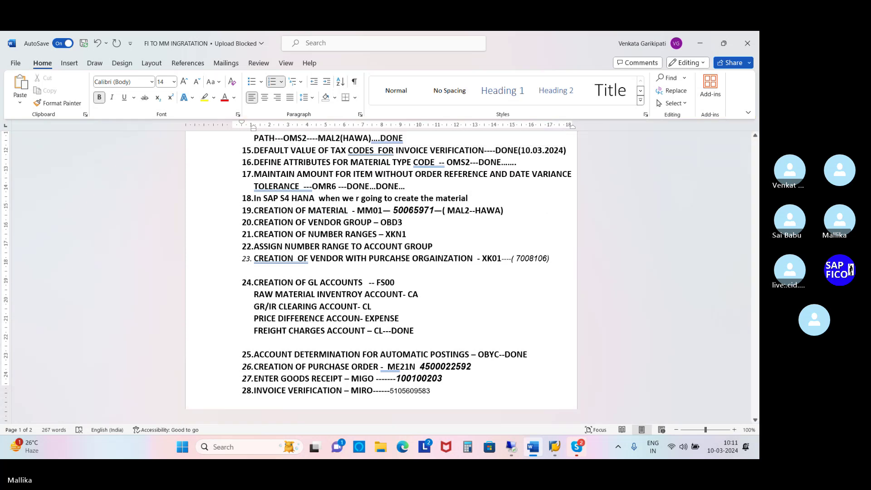
scroll(332, 197, down, 1)
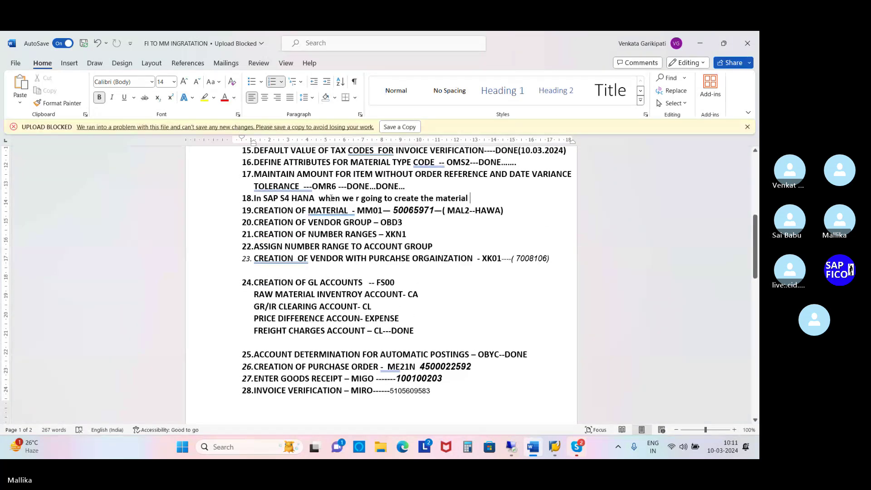
text(while)
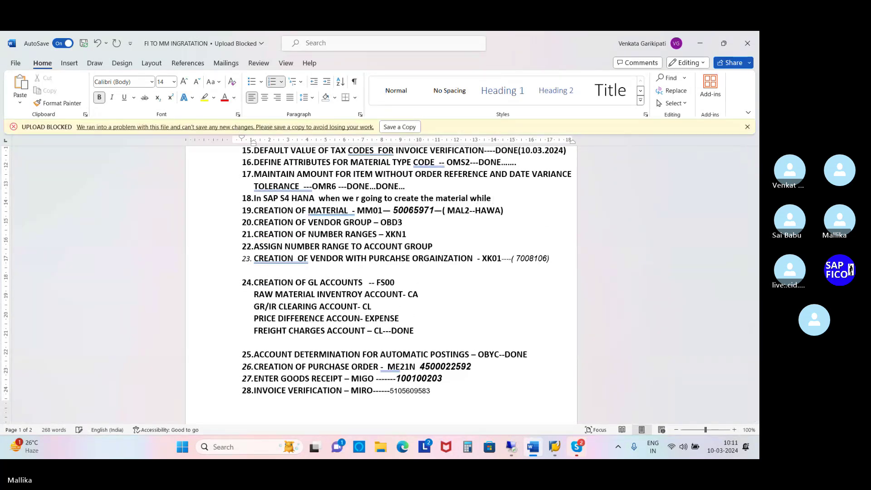
text( giving the plant a)
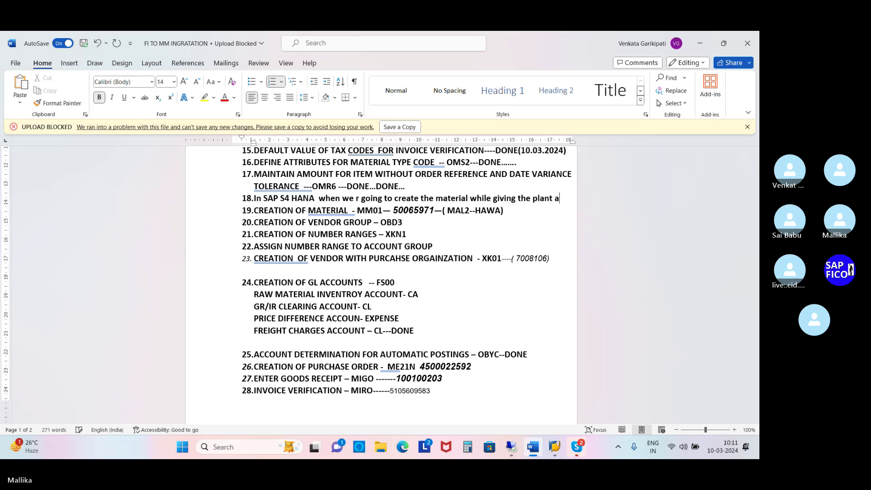
text(nd st)
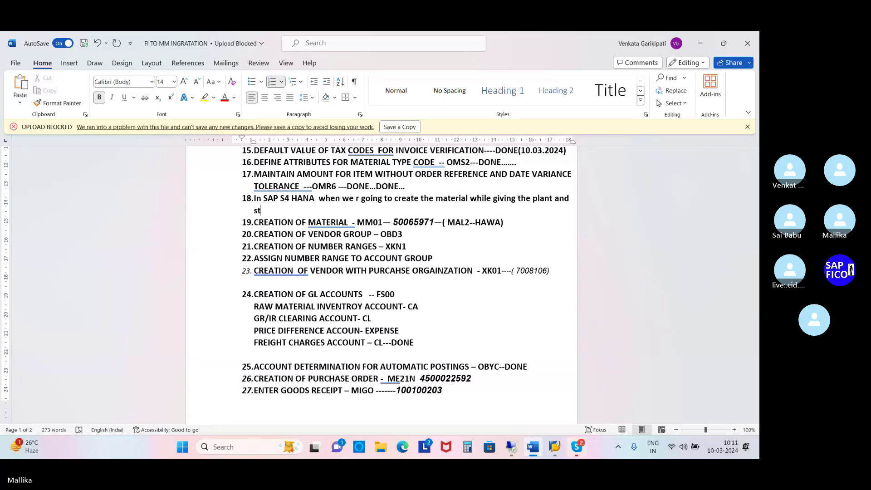
text(orage a)
key(BackSpace)
Extend item 18 with "system will going to through a an error material ledger"
text(system will go)
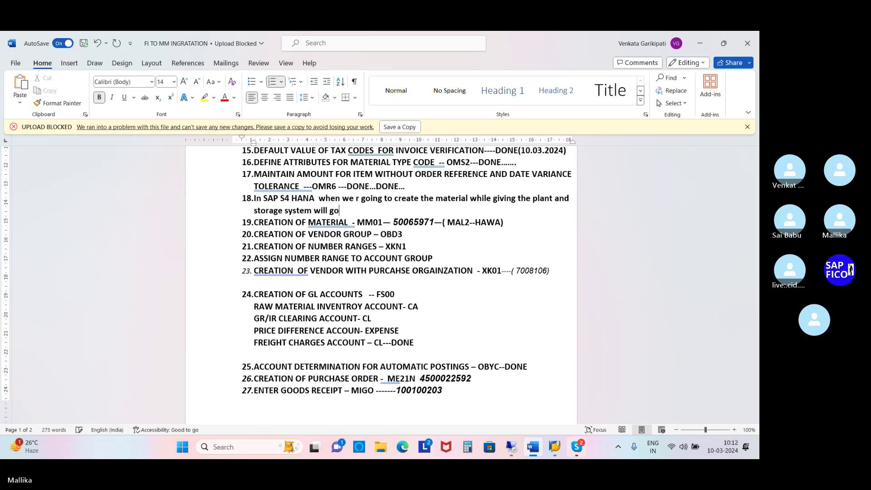
text(ing to throw)
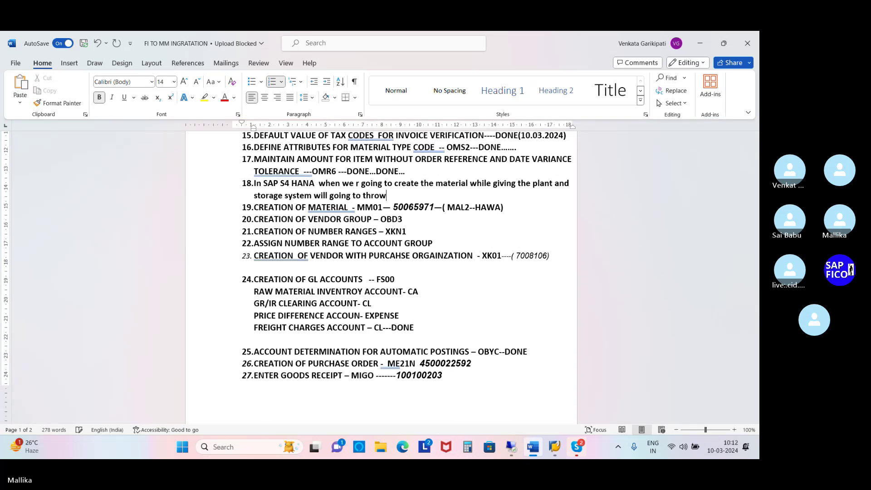
key(BackSpace)
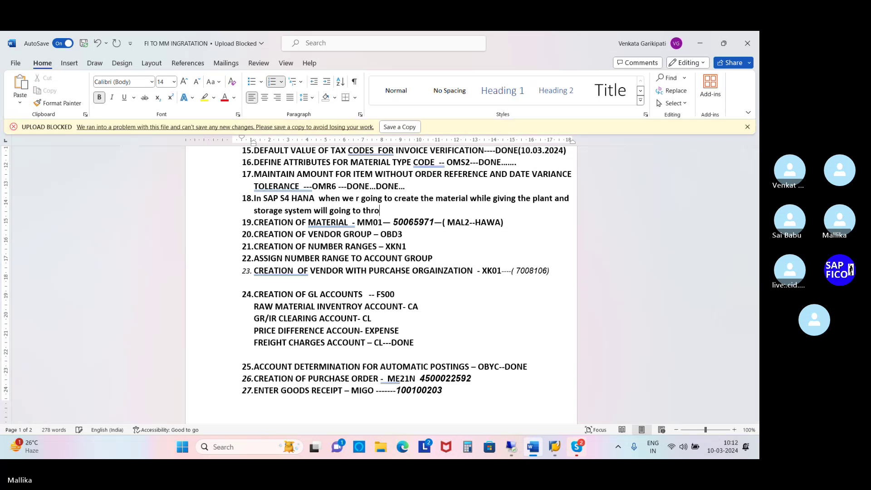
text(ugh a an erroe)
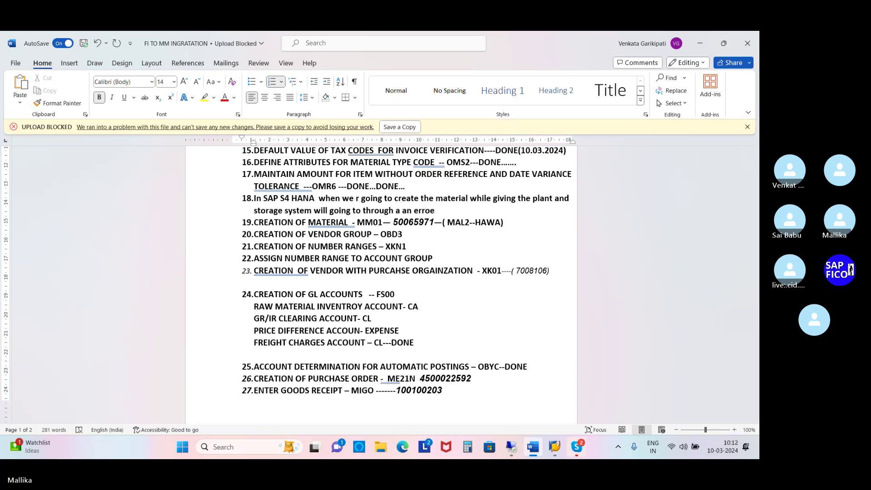
key(BackSpace)
text(r material)
key(BackSpace)
key(BackSpace)
text(al ledger)
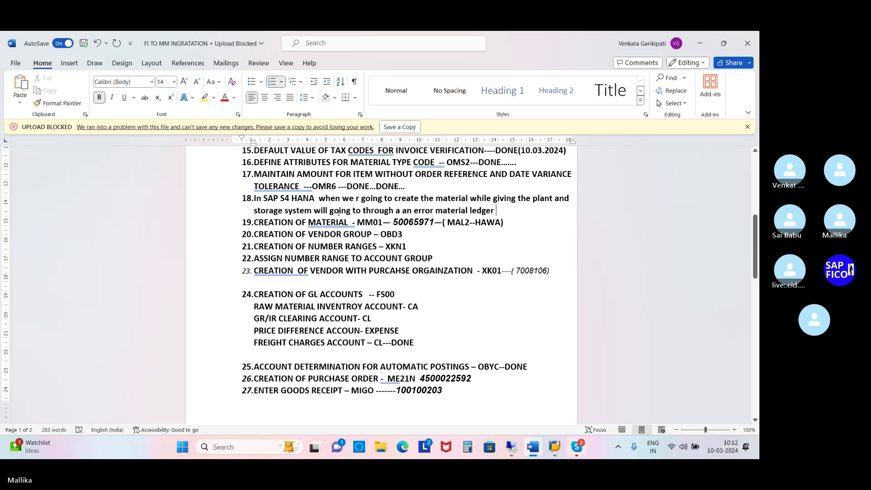
Insert "I.E" before "material ledger" in item 18 and end that sentence with a period
click(435, 215)
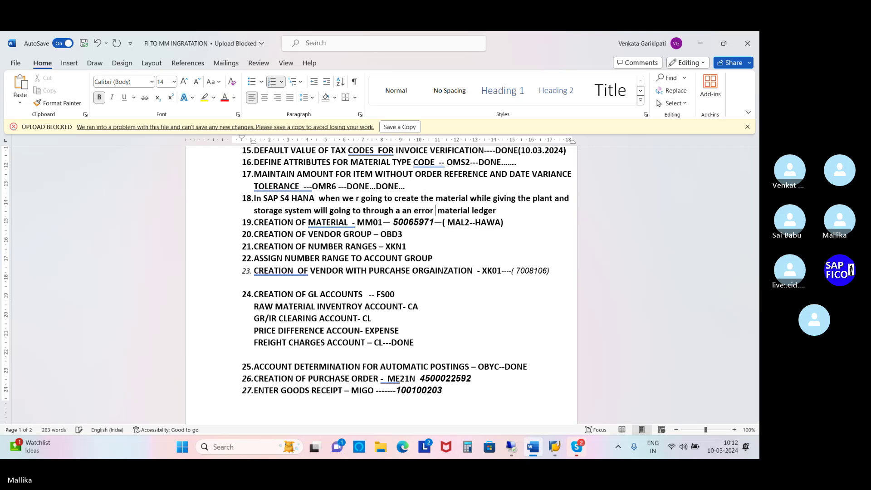
text(I. )
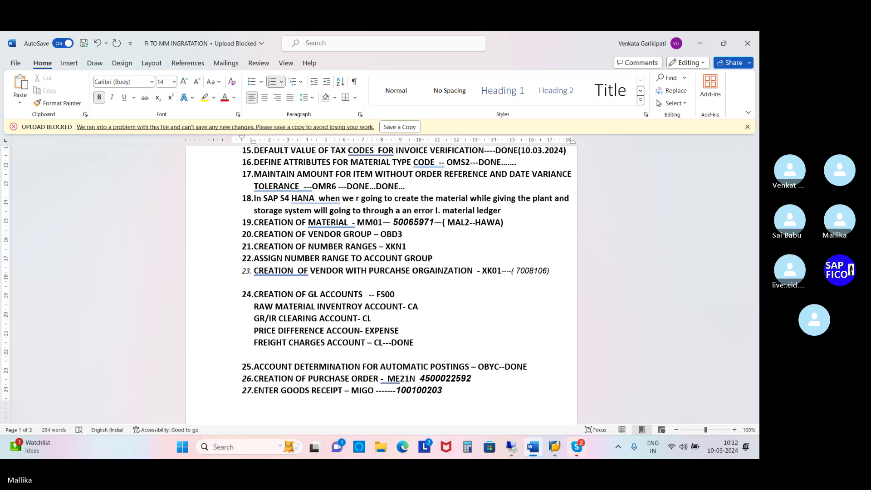
text(E)
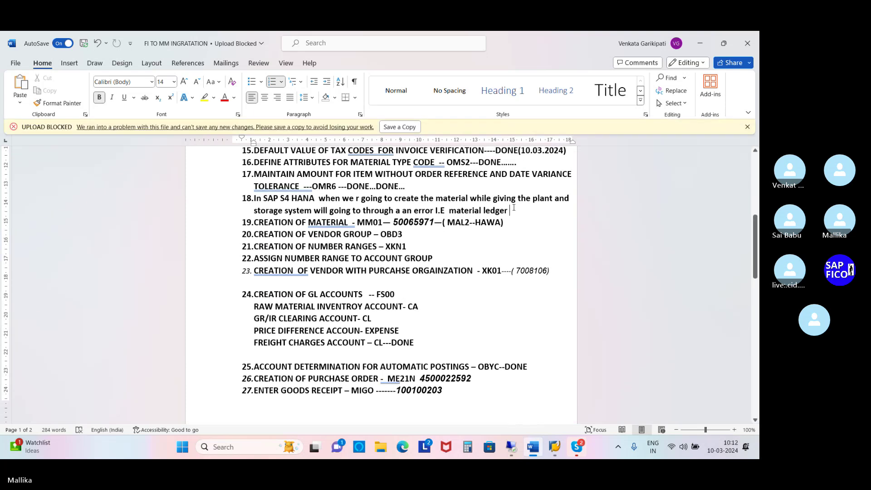
click(514, 207)
text(.)
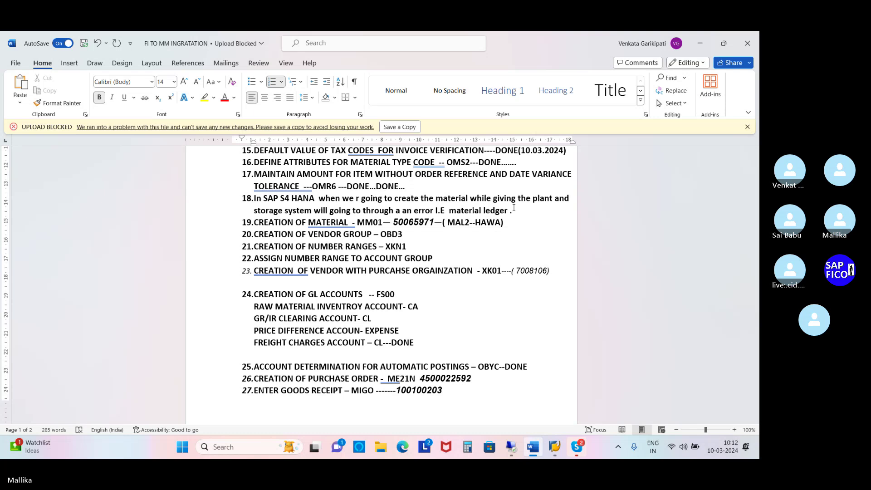
Add the sentence "Material ledger must be set productive for valuation area MAL2" to the end of item 18
text(Material ledger must)
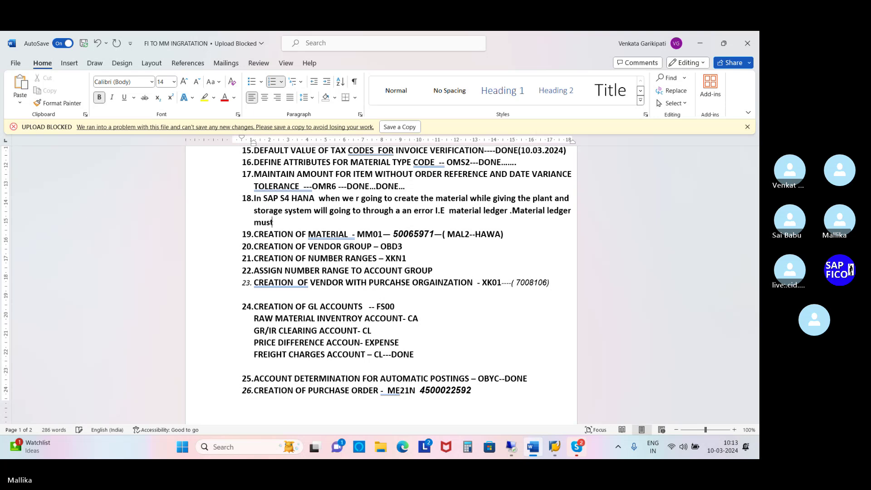
text( be set productive for valu)
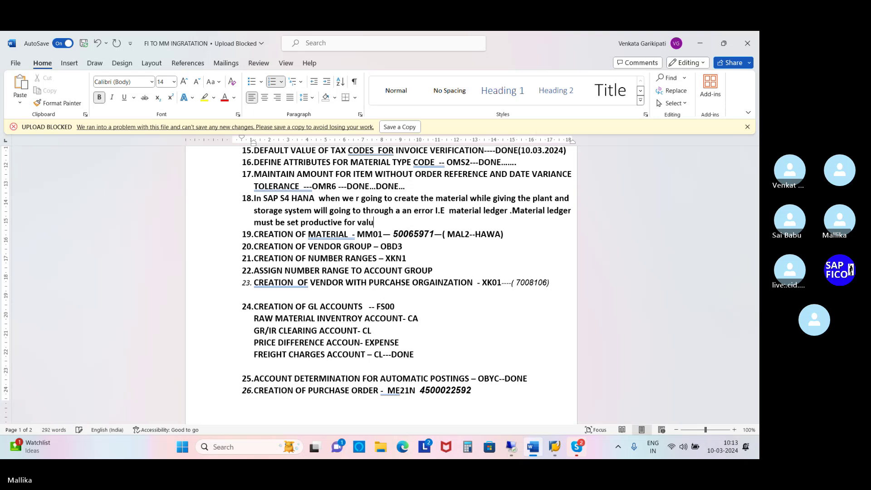
text(ation area mal2)
key(BackSpace)
key(BackSpace)
key(BackSpace)
key(BackSpace)
text(MAL@)
key(BackSpace)
text(2)
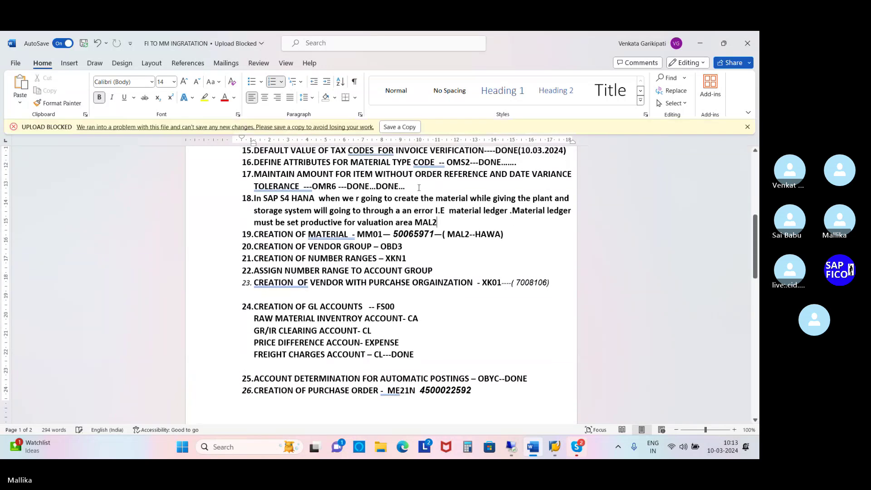
Accept the suggested spacing corrections in item 19 after MATERIAL and before MAL2
right_click(340, 234)
click(326, 248)
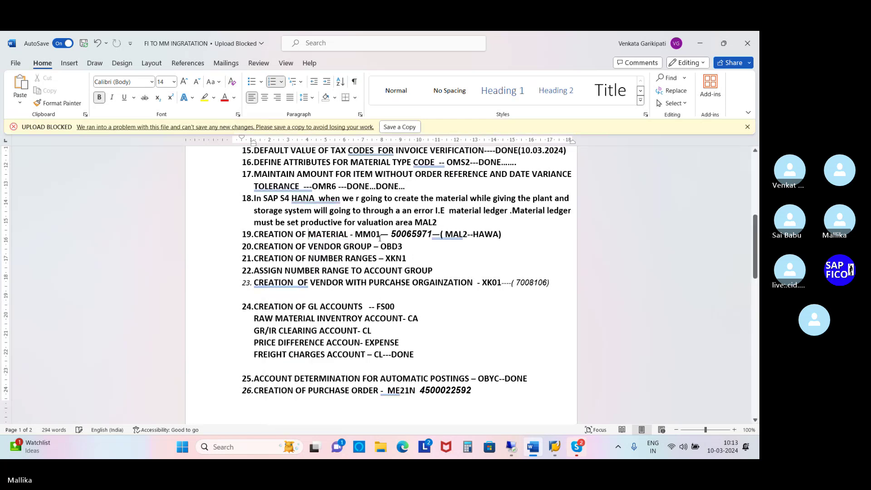
right_click(444, 237)
click(408, 248)
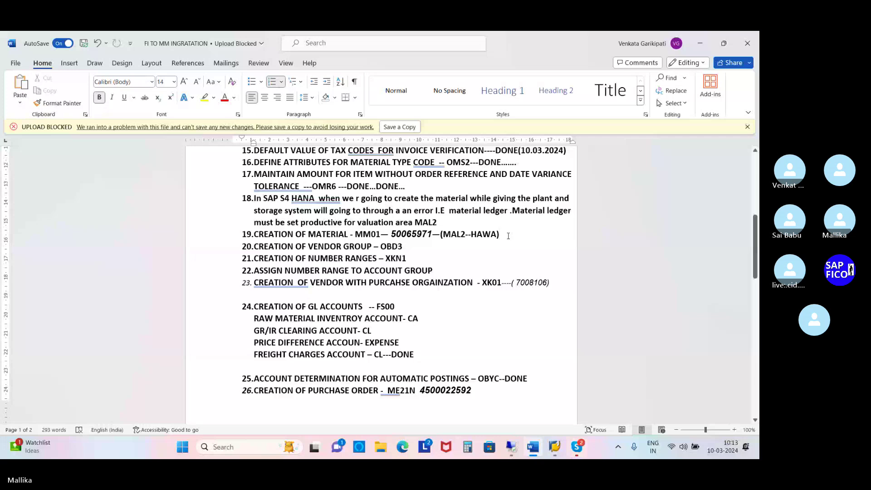
Insert a new item 20 below the material creation item, starting with "We need to activate"
key(Return)
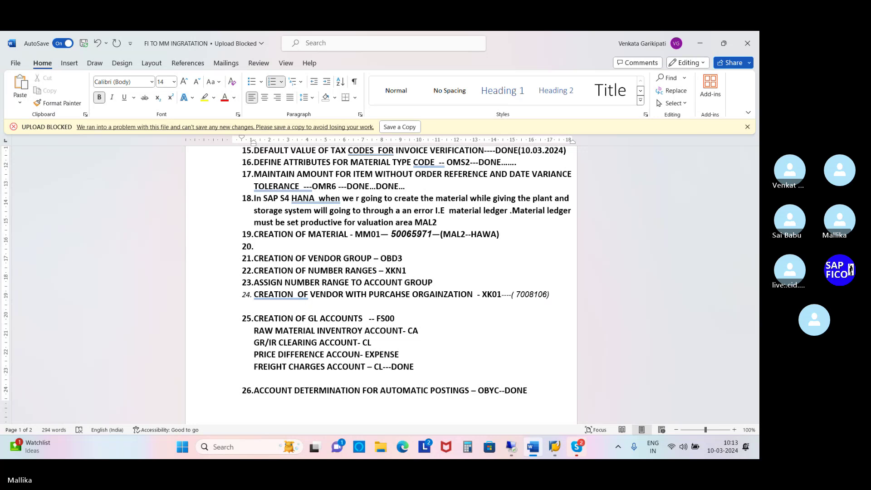
text(We)
text(need)
key(BackSpace)
key(BackSpace)
key(BackSpace)
key(BackSpace)
key(BackSpace)
text(need to activate )
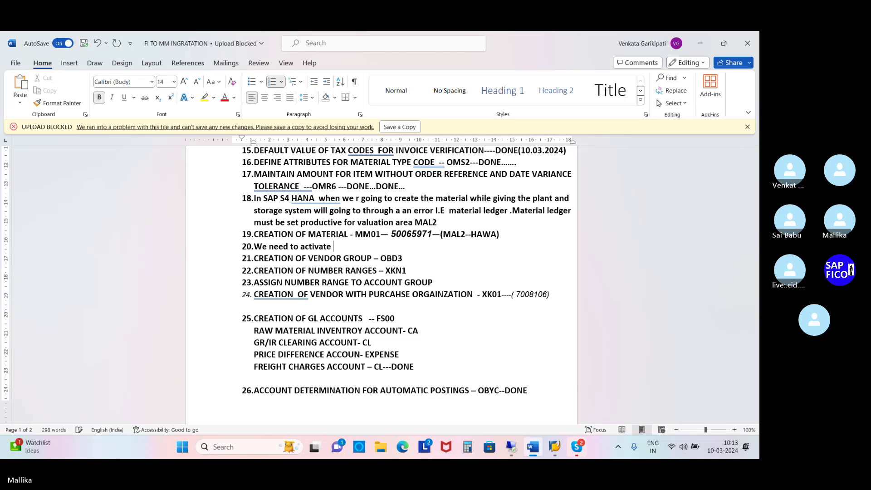
Complete item 20 with "the material status for plant MAL2 using Transaction codes" and add an unnumbered blank line beneath it
text(the material status for )
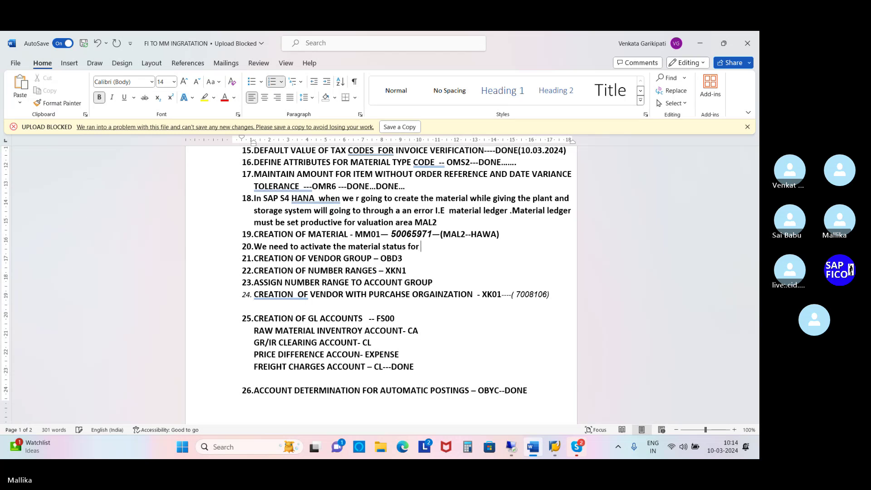
text(plant MAL2 using T)
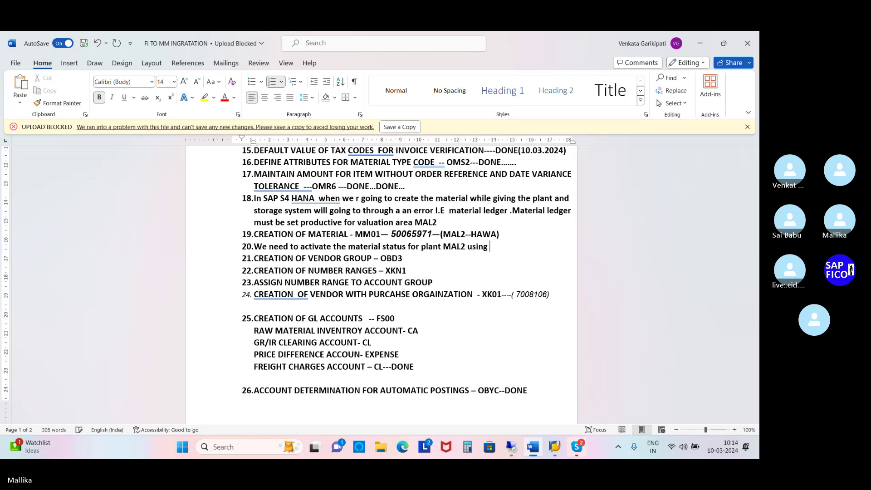
text(ransaction cofde)
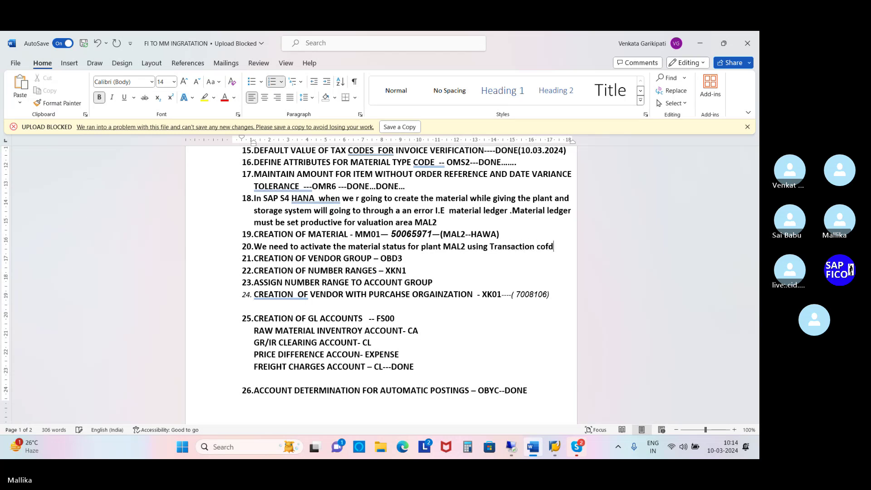
key(BackSpace)
key(BackSpace)
key(BackSpace)
text(des)
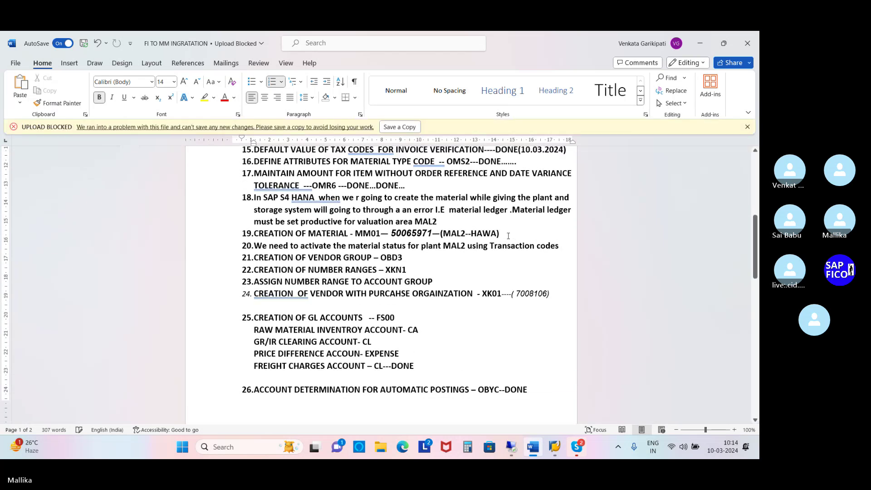
key(Return)
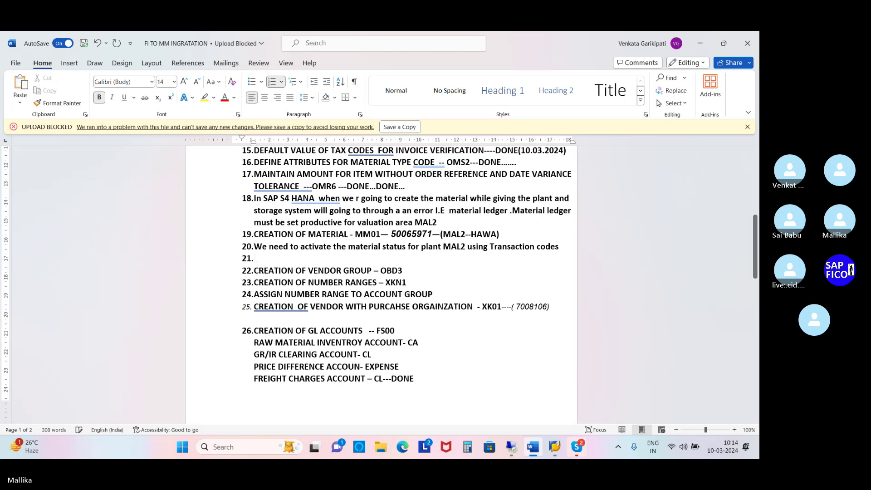
key(BackSpace)
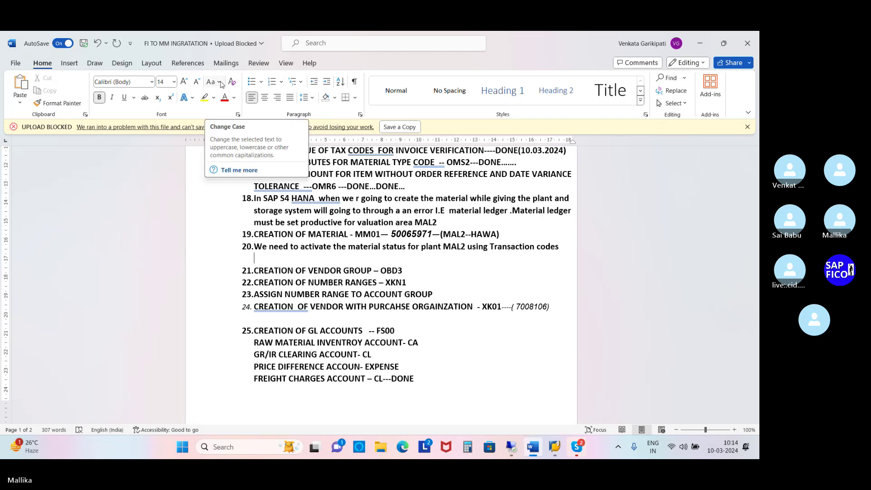
Start a lettered a), b), c) sub-list on the blank line beneath item 20
scroll(221, 85, up, 1)
scroll(221, 85, down, 1)
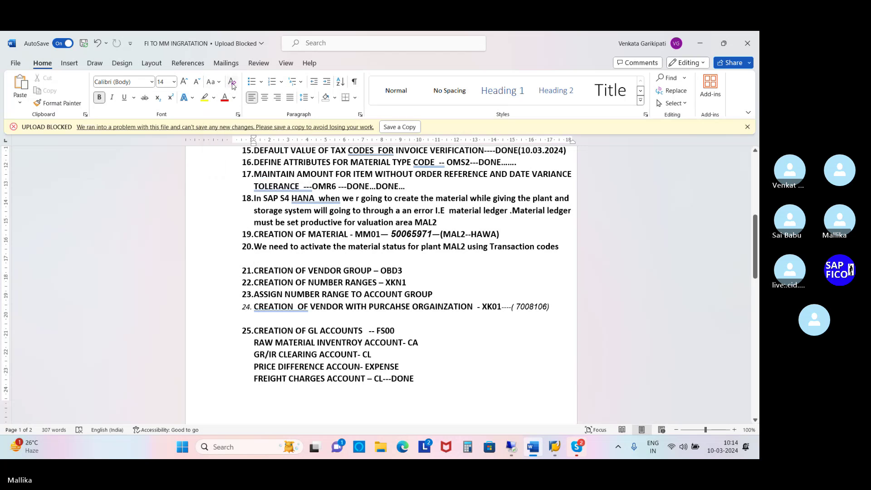
click(262, 82)
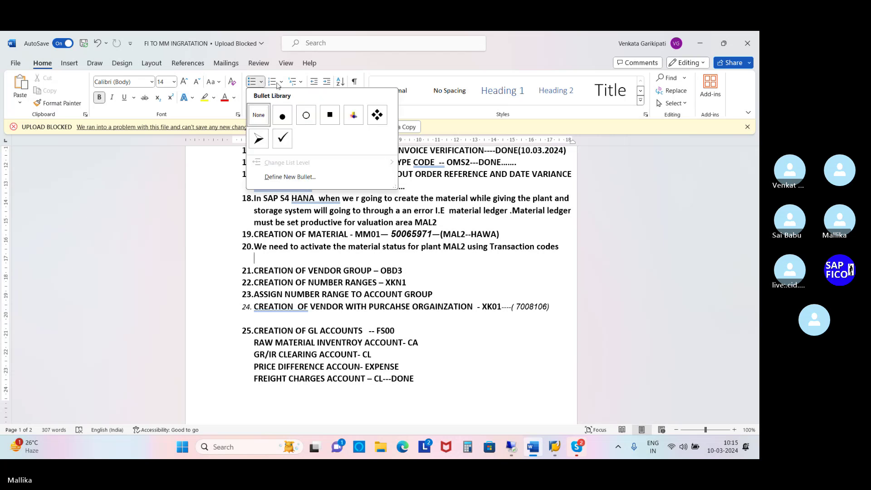
click(281, 82)
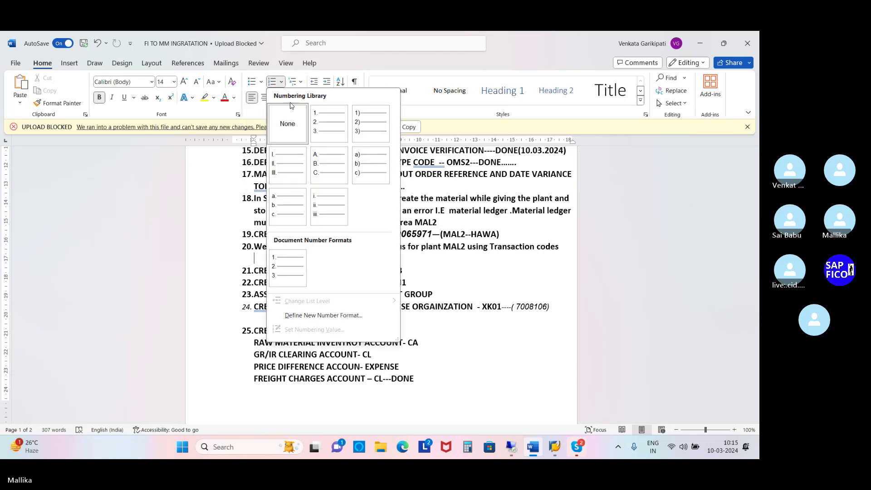
click(359, 168)
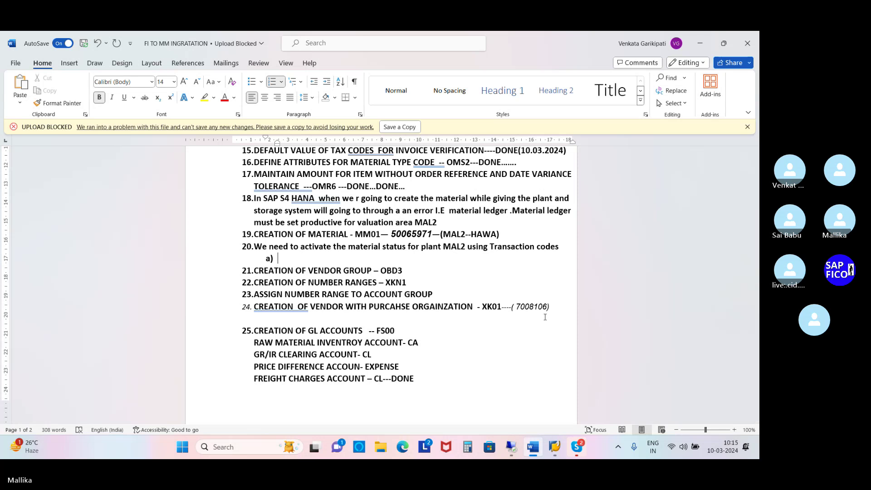
Enter OMX1 as sub-item a) under item 20 and begin a new sub-item below it
text(Trans)
key(BackSpace)
key(BackSpace)
key(BackSpace)
key(BackSpace)
key(BackSpace)
text(OM)
text(S!)
key(BackSpace)
key(BackSpace)
text(X1)
key(Return)
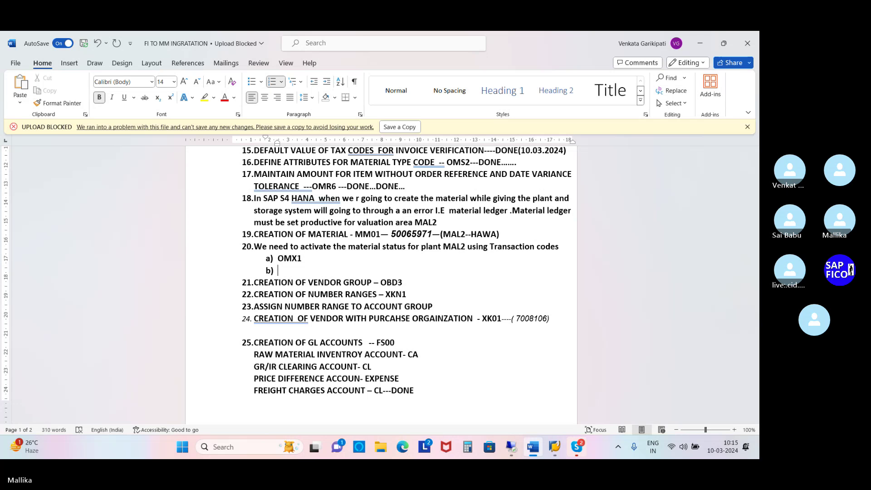
Add the transaction codes OMX2 and OMX3 as sub-items b) and c) under item 20
text(OMX2)
key(Return)
text(OMX3)
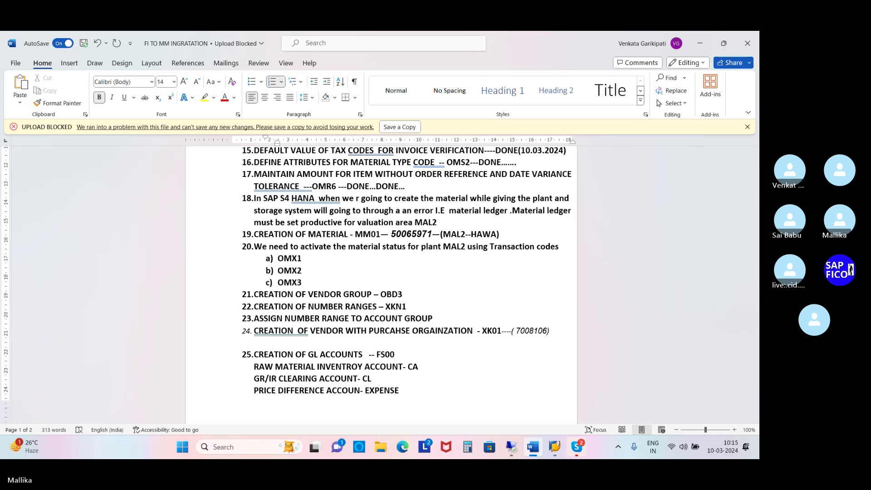
Add sub-item d) with the transaction code CMKSTART, written as one word
key(Return)
text(C)
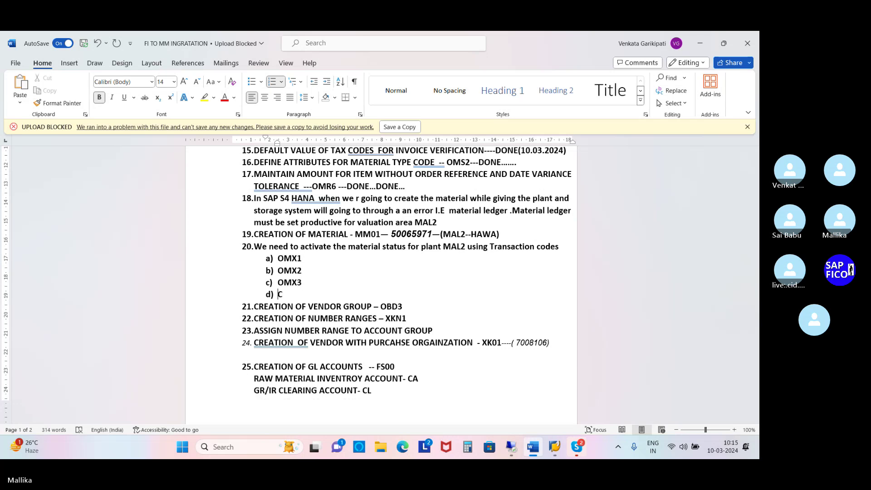
text(MK S)
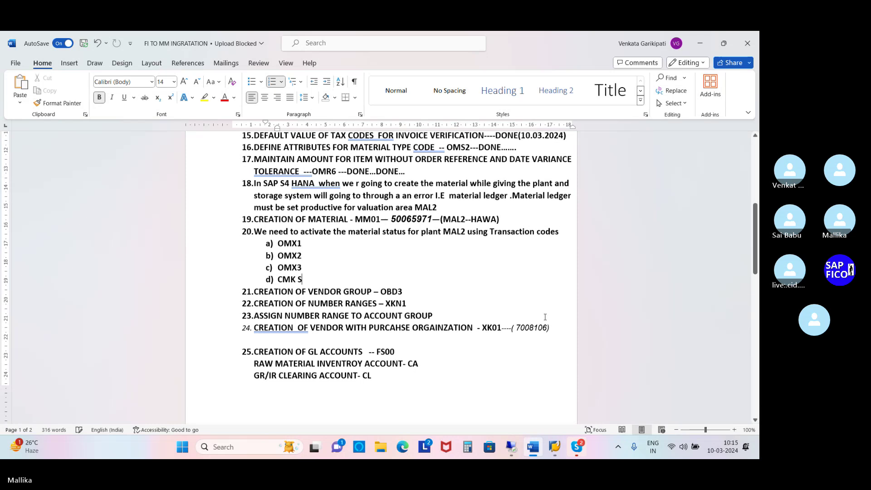
key(BackSpace)
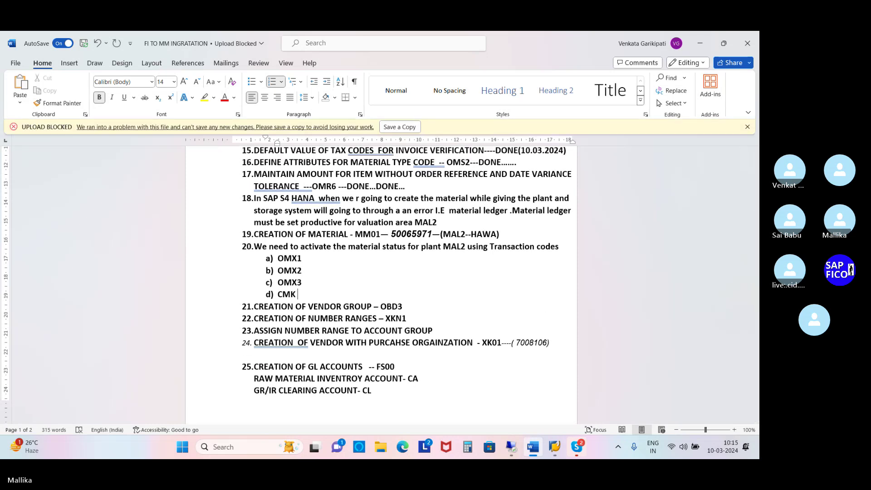
text(START)
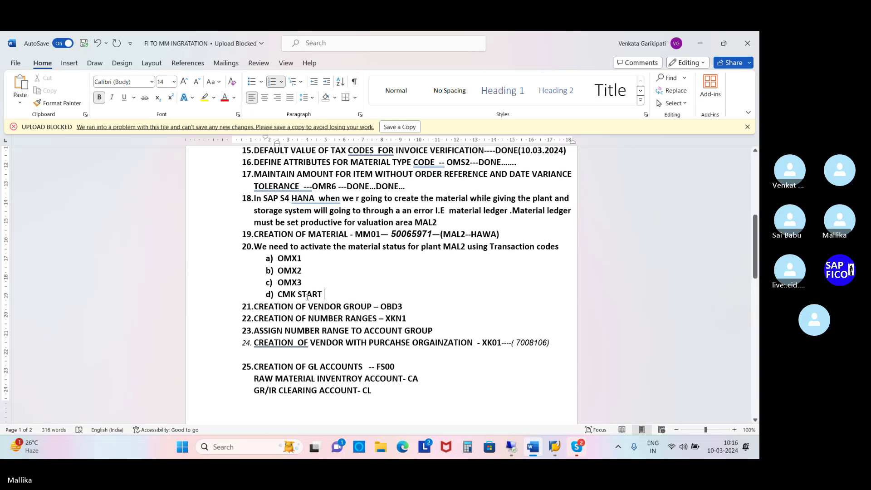
key(BackSpace)
Replace the "r" after "when we" in item 18 with the word "are"
click(362, 199)
key(BackSpace)
key(BackSpace)
text(are)
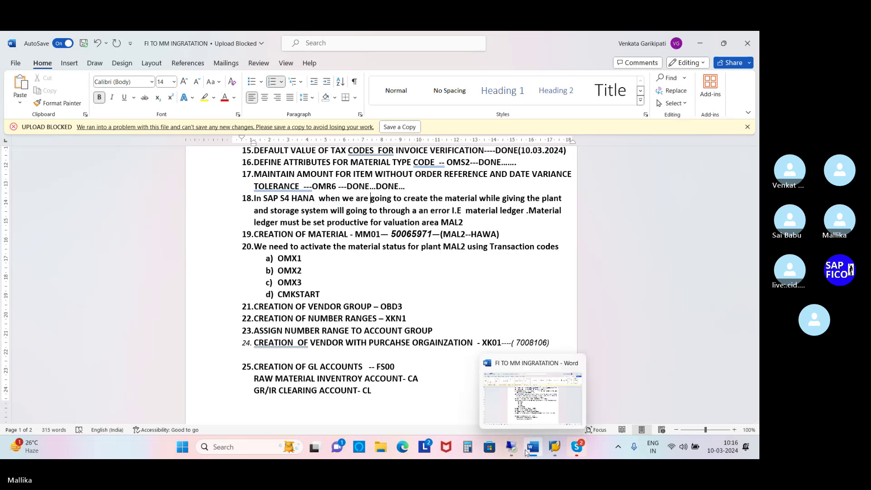
Switch to the remote SAP session, dismiss the material ledger error and close the Organizational Levels dialog
click(512, 448)
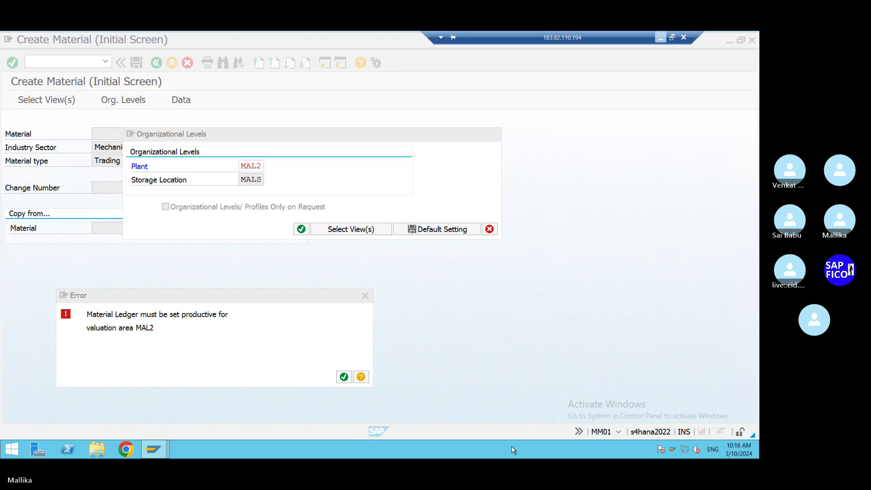
click(342, 378)
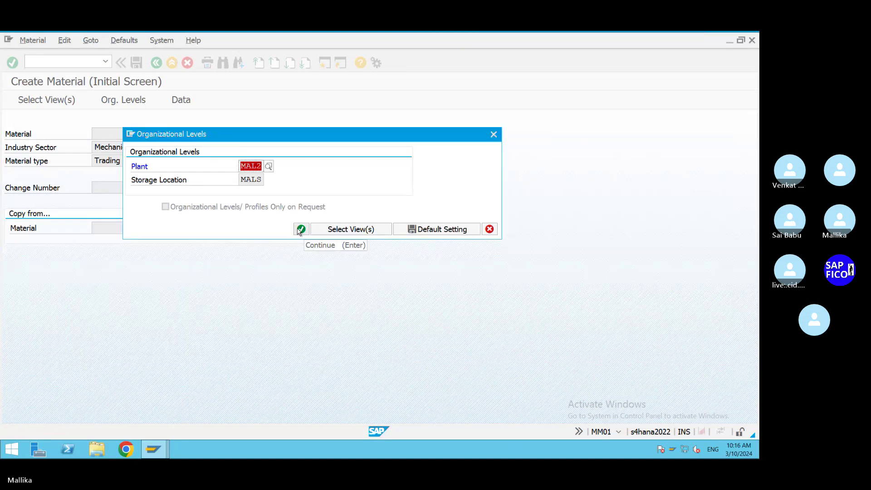
click(494, 134)
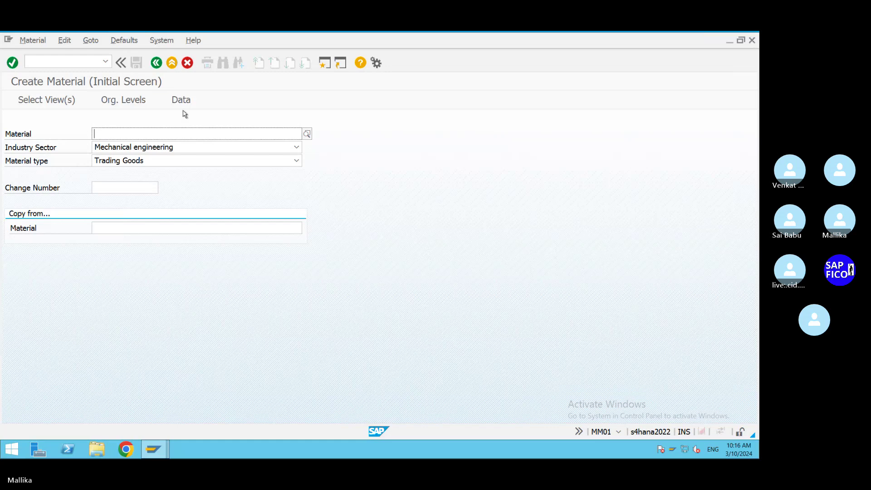
Open transaction OMX1 and position the material ledger activation list on valuation area MAL2
click(36, 62)
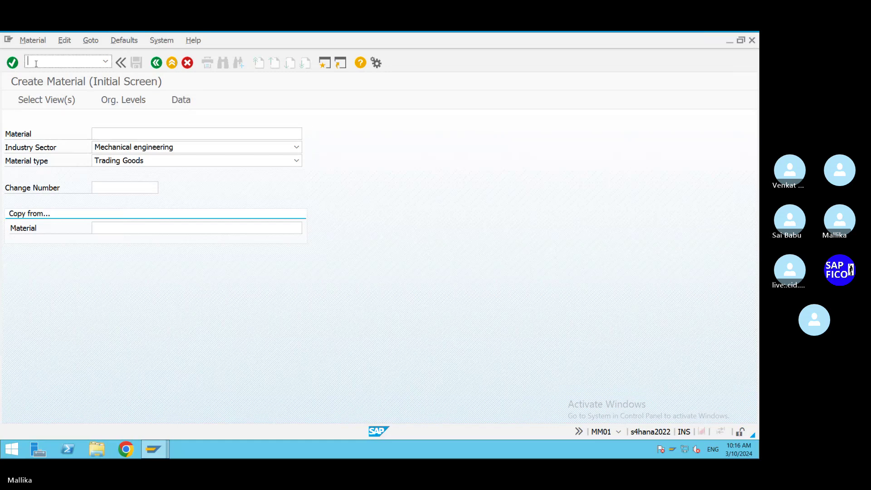
text(/nomx1)
key(Return)
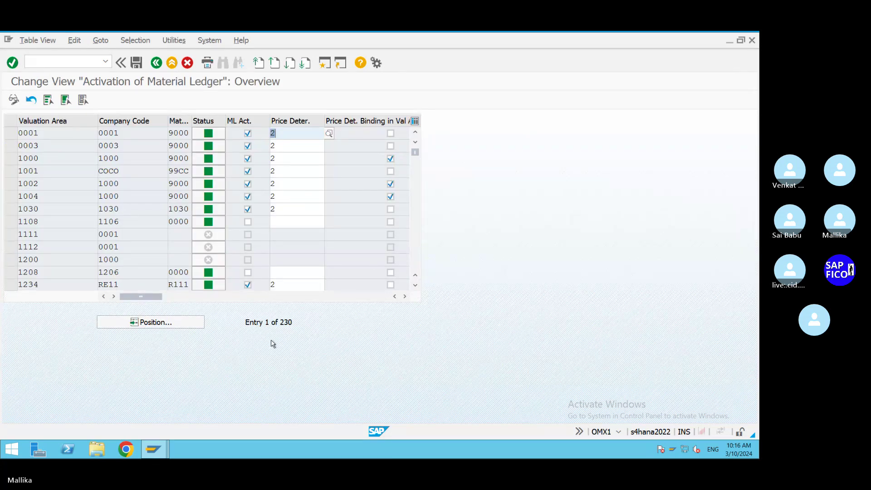
click(186, 325)
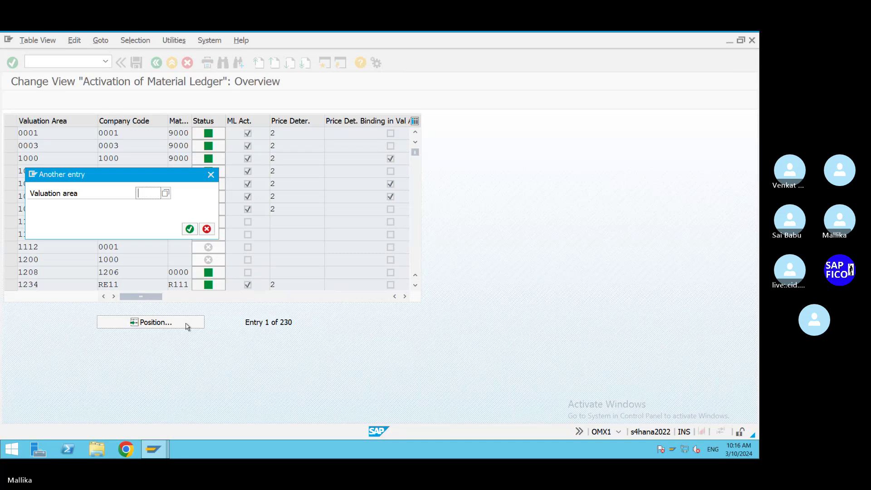
text(MAL)
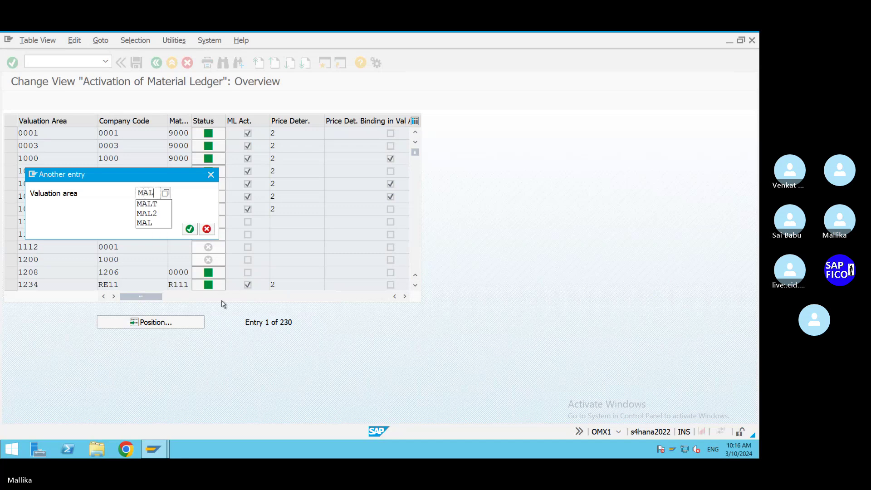
click(153, 214)
click(189, 229)
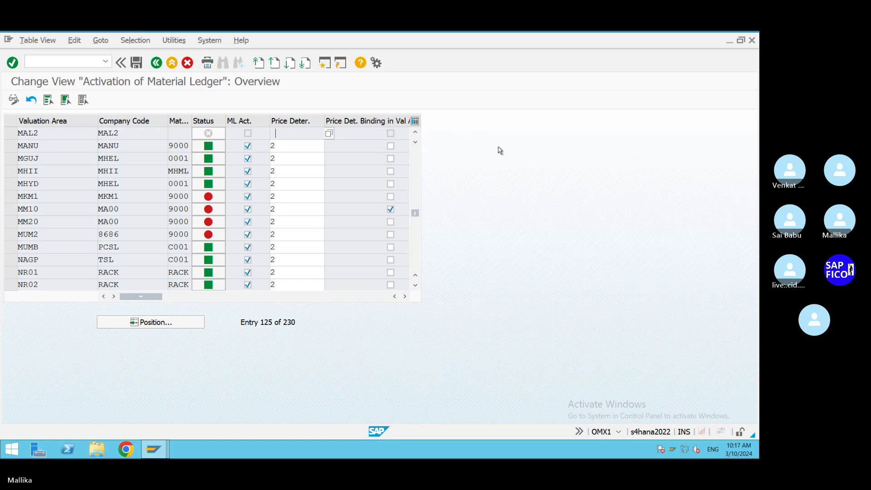
Leave the activation view and open transaction OMX2 to view the material ledger types
click(37, 63)
text(/N)
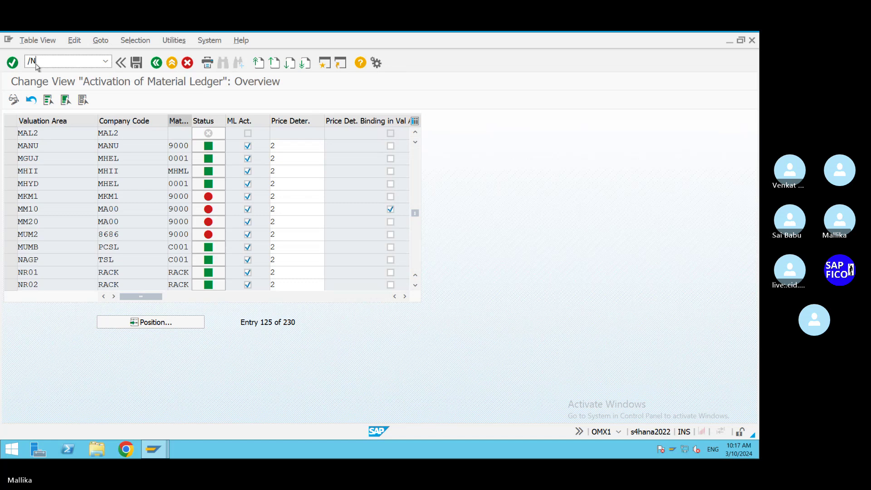
key(Return)
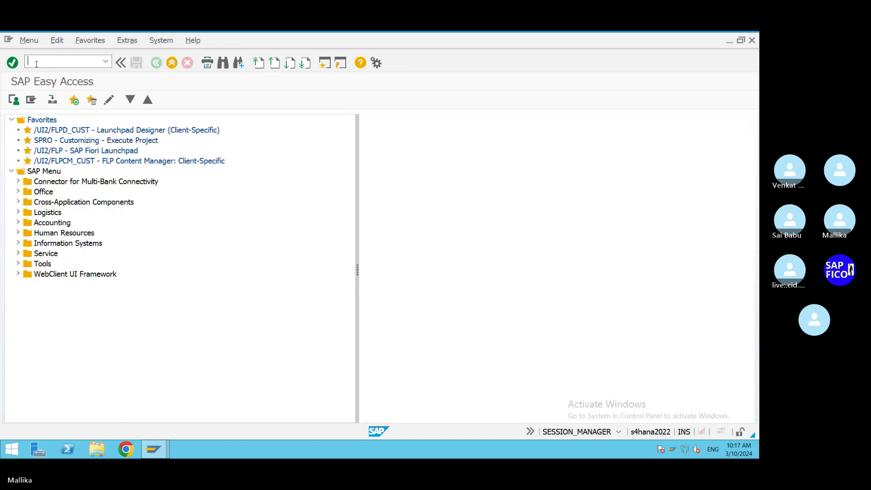
text(/NOMX2)
key(Return)
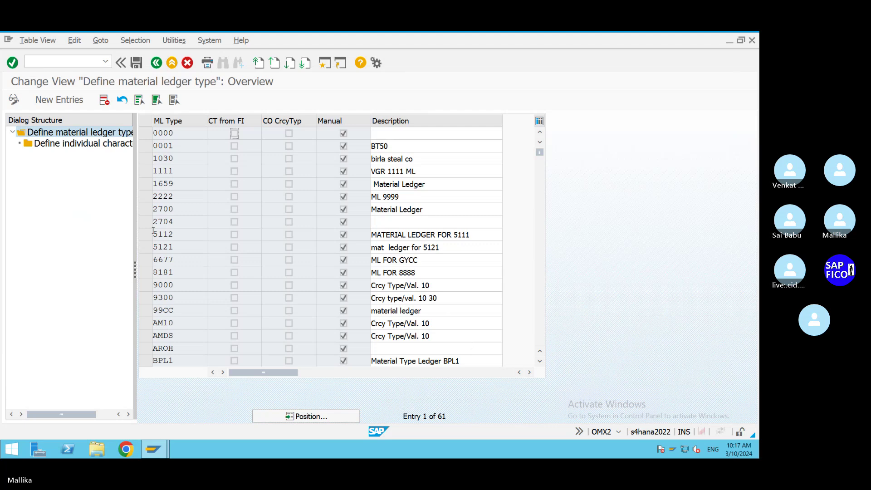
Open transaction OMX3 for assigning material ledger types to valuation areas
click(42, 63)
text(/NOMX3)
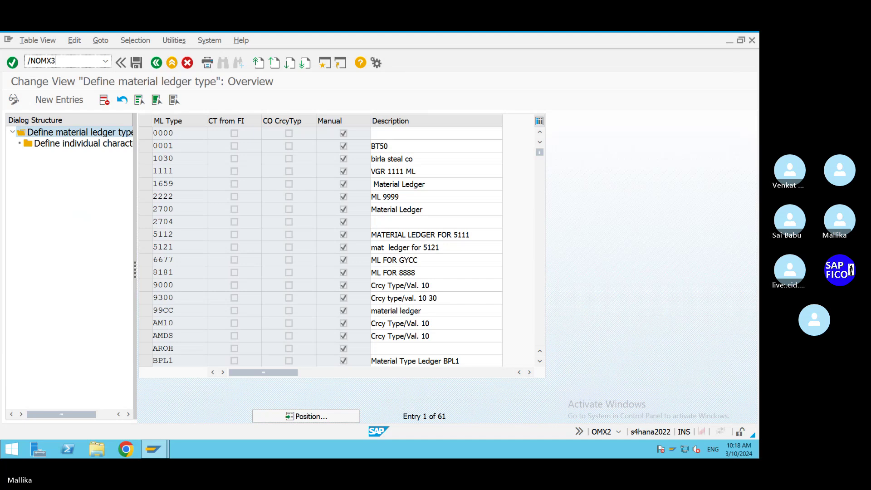
key(Return)
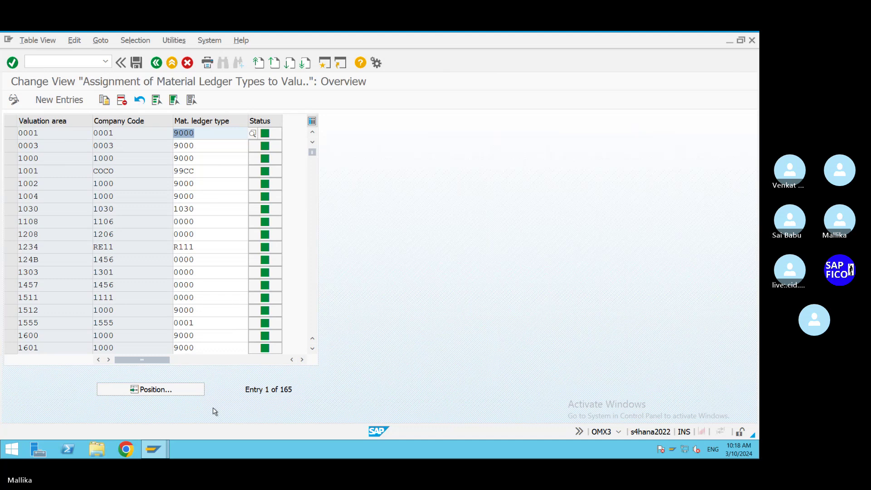
Create a new entry assigning material ledger type 9000 to valuation area MAL2
click(71, 104)
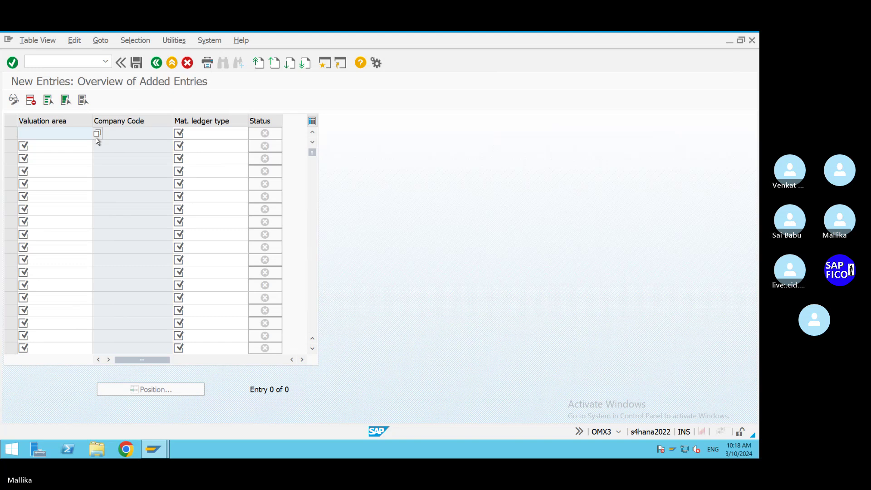
text(MAL2)
click(199, 133)
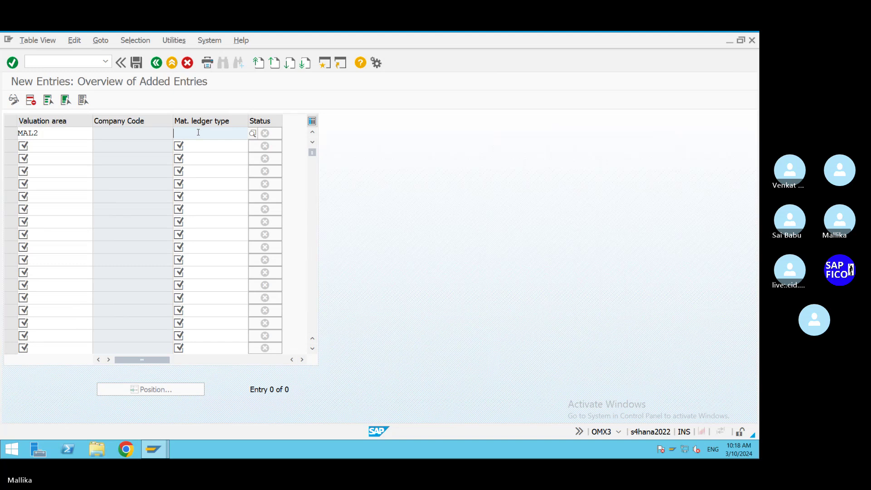
text(9)
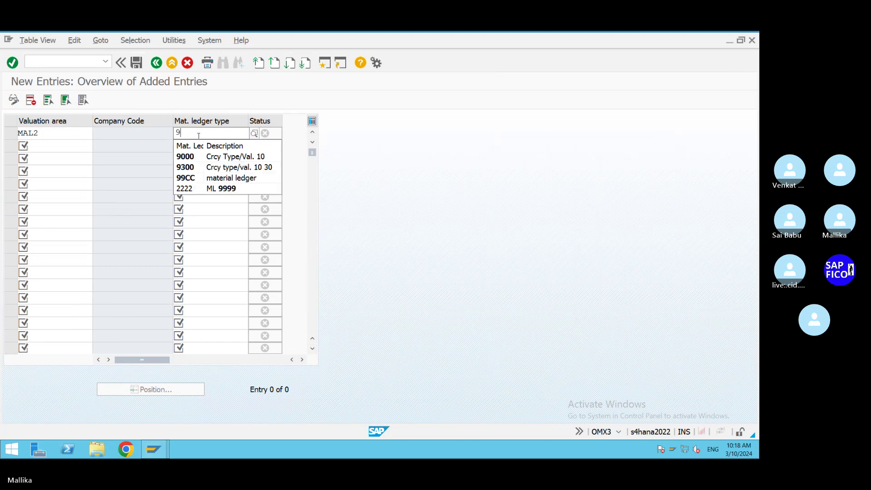
click(209, 156)
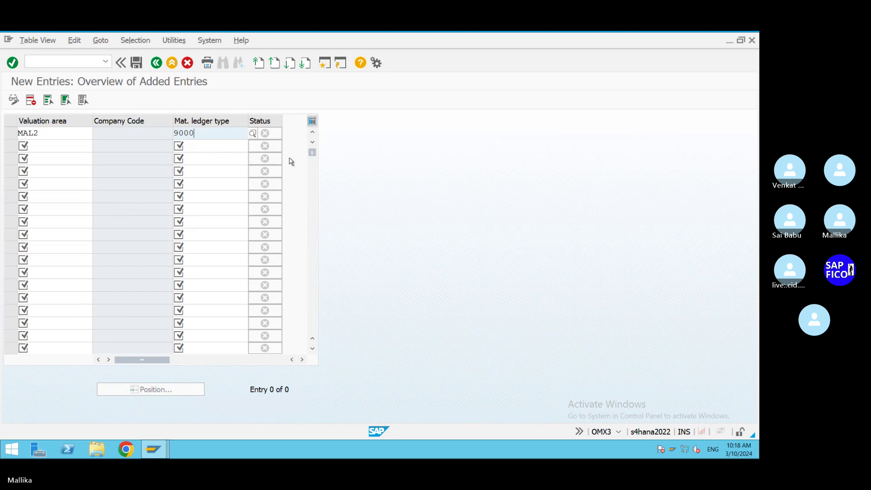
key(Return)
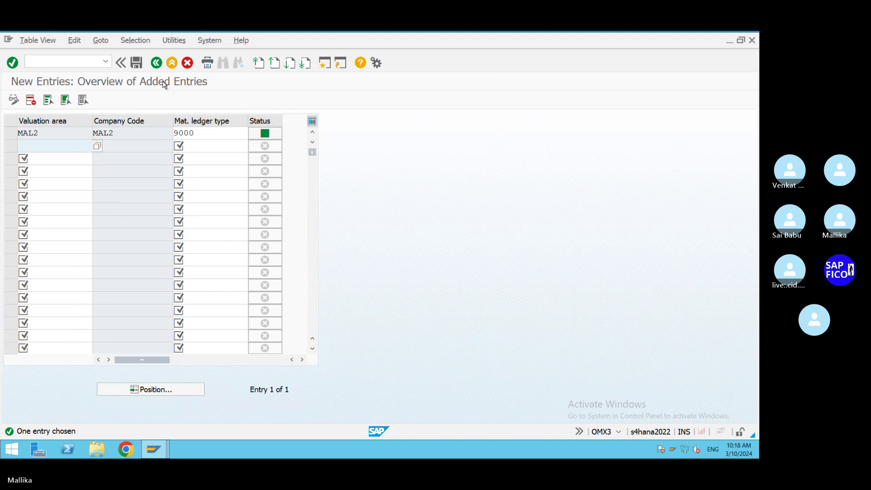
Save the assignment under a new customizing request with the short description "VALUATION AREA FOR MAL2"
click(136, 64)
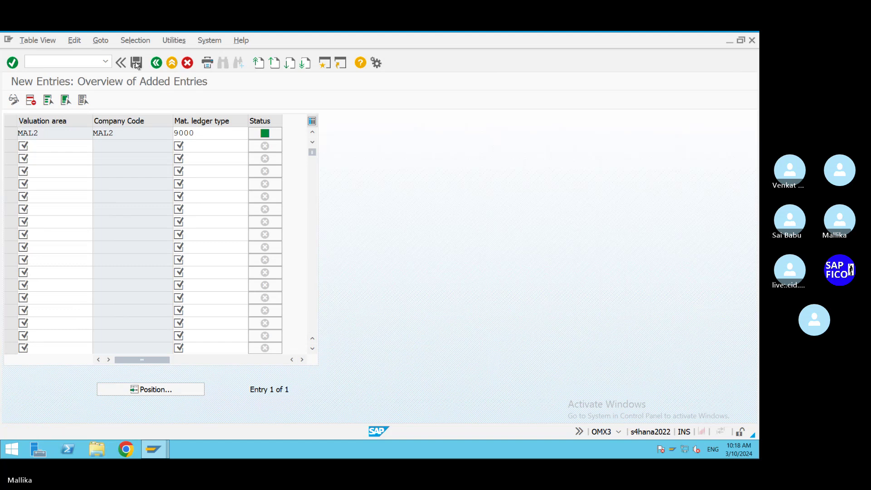
click(263, 230)
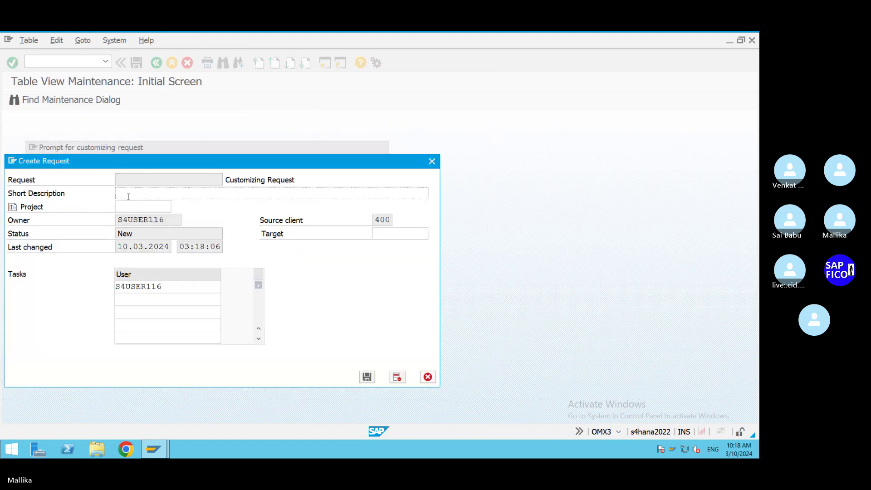
text(VALUATION AREA FOR MAL2 MM)
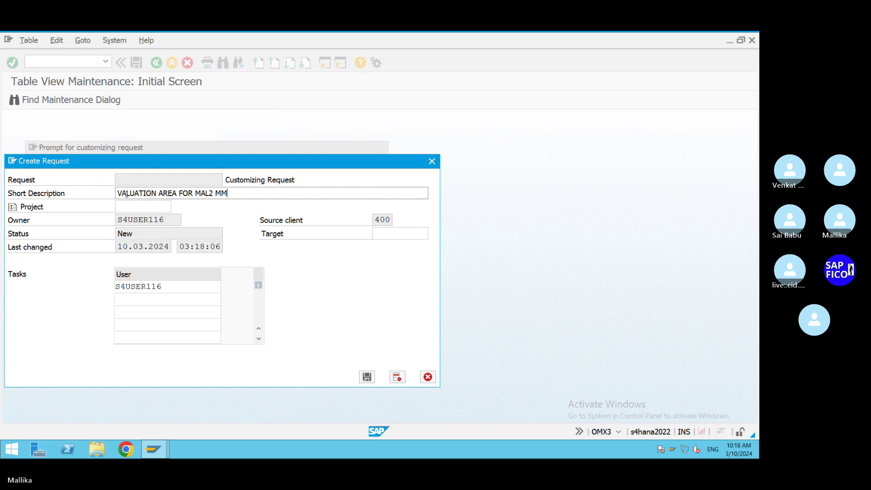
key(BackSpace)
key(BackSpace)
click(367, 377)
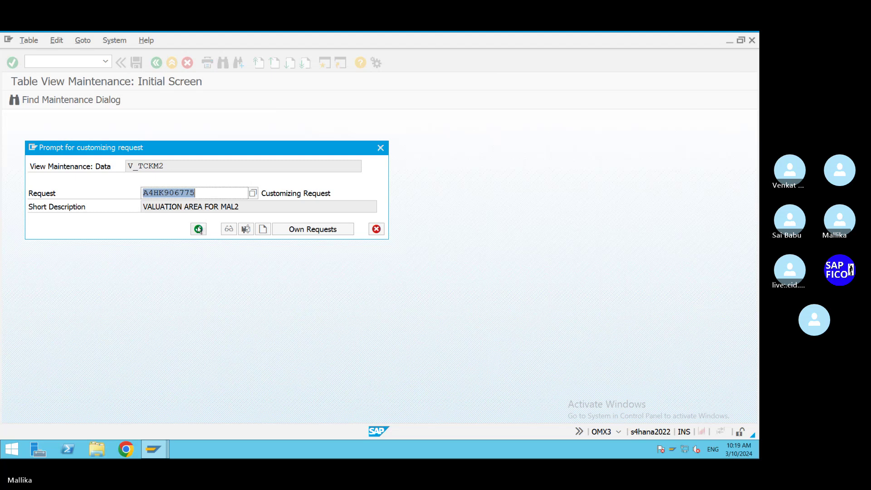
click(197, 229)
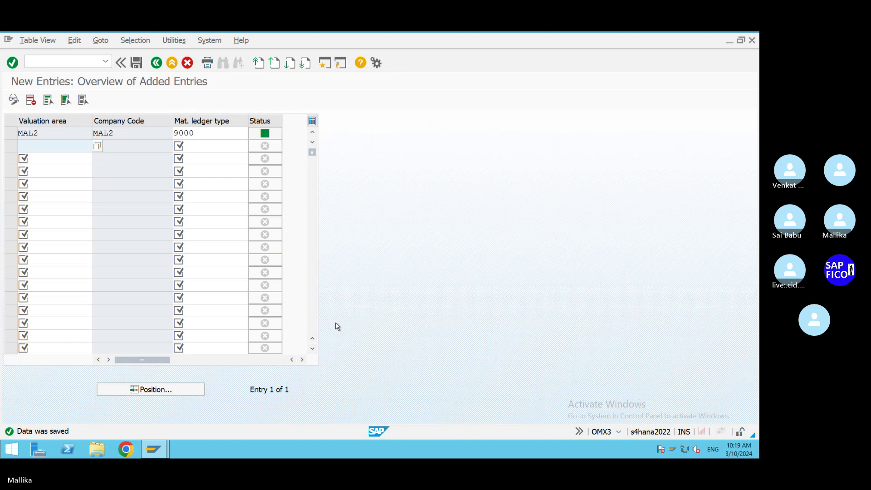
Open transaction OMX1 and go to the entry for valuation area MAL2
click(41, 63)
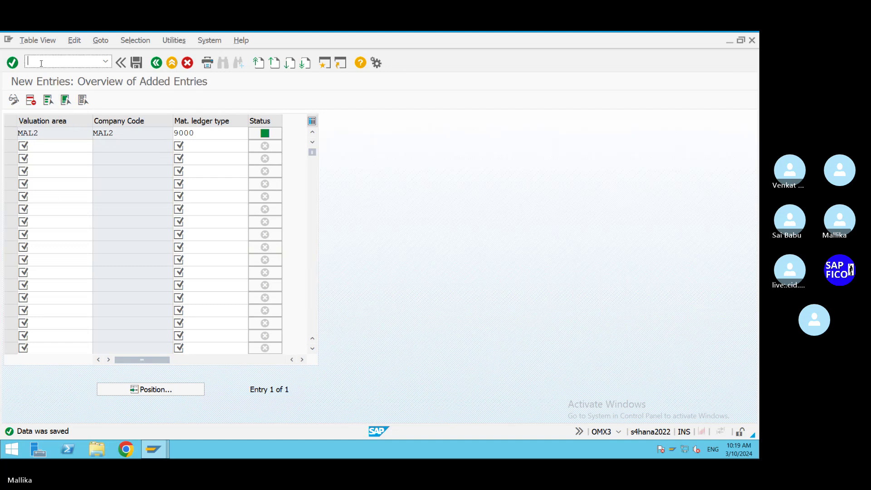
text(/NOMX1)
key(Return)
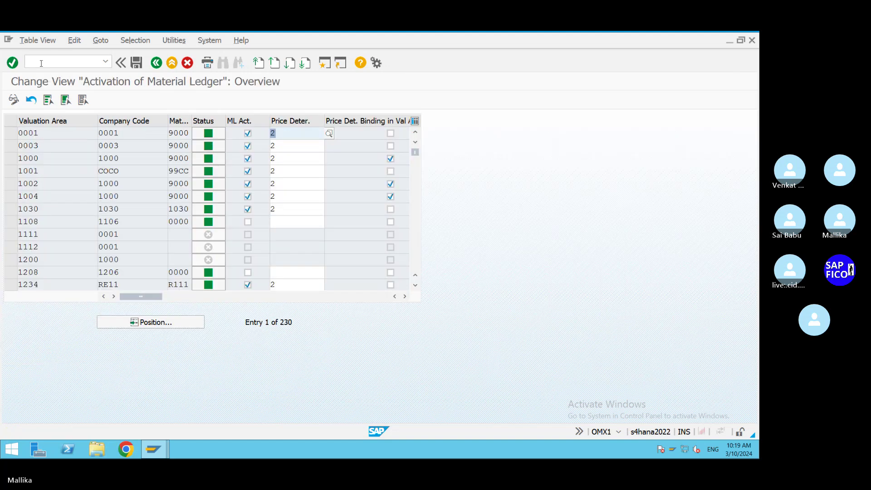
click(162, 324)
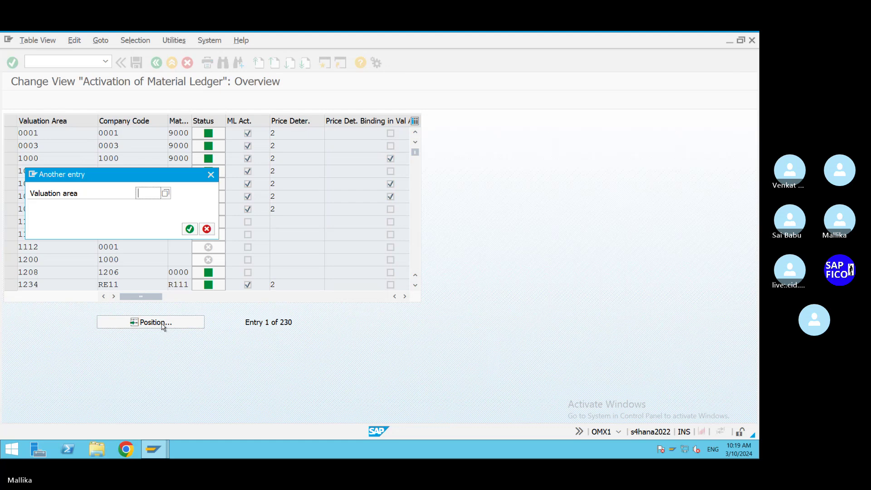
text(MAL)
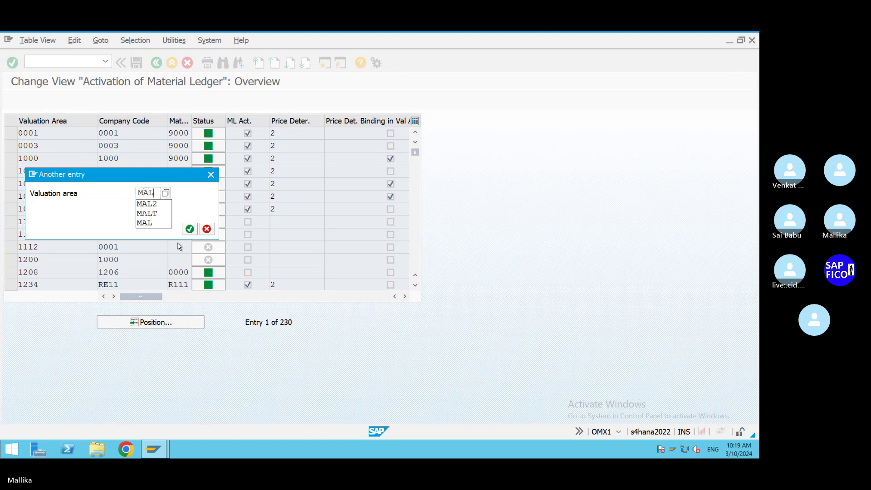
click(189, 229)
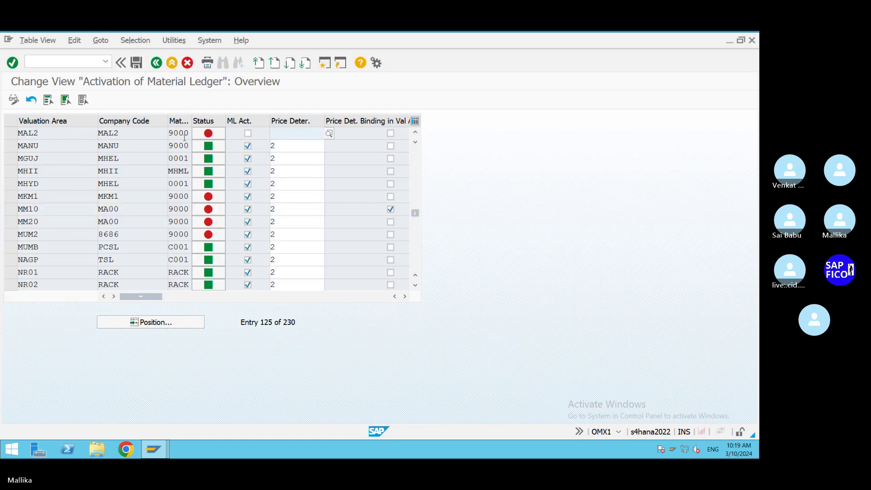
Activate the material ledger for valuation area MAL2 and set its price determination to 2 (Transaction-Based)
mouse_move(210, 138)
click(247, 133)
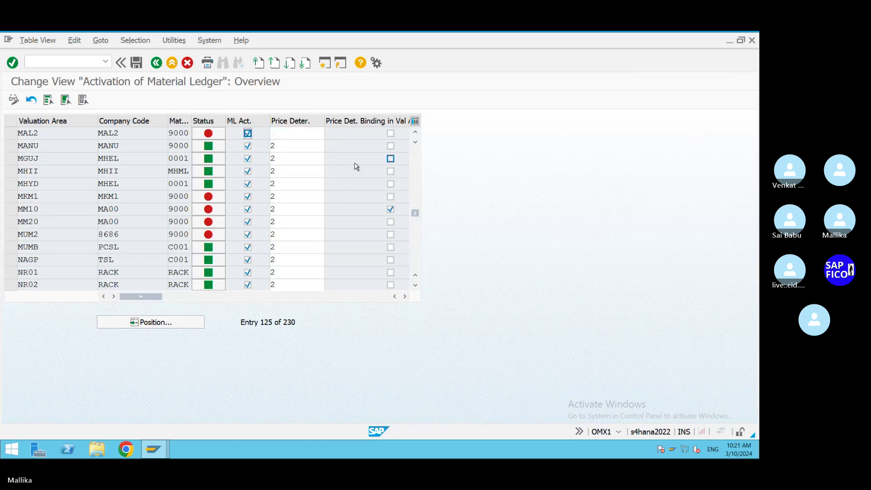
click(287, 132)
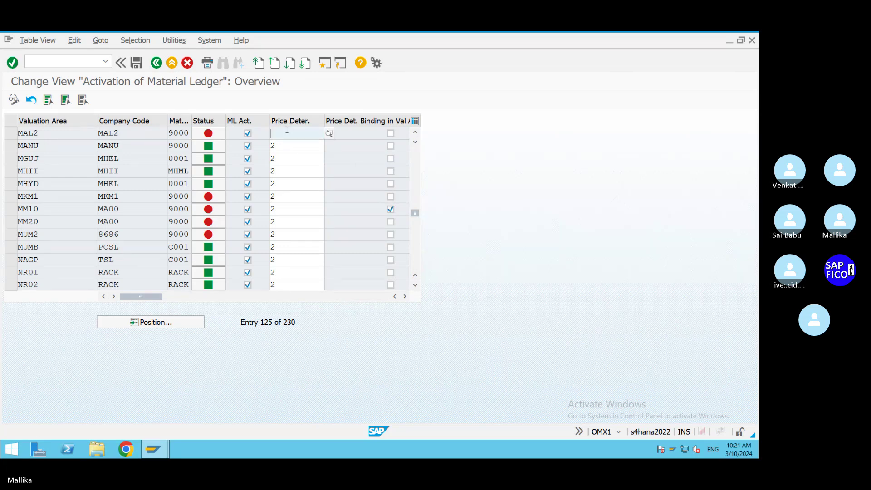
click(328, 134)
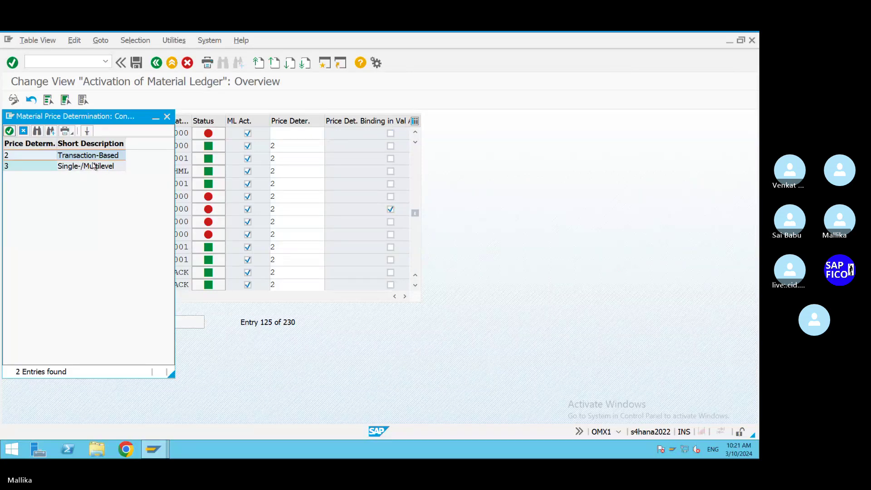
click(93, 156)
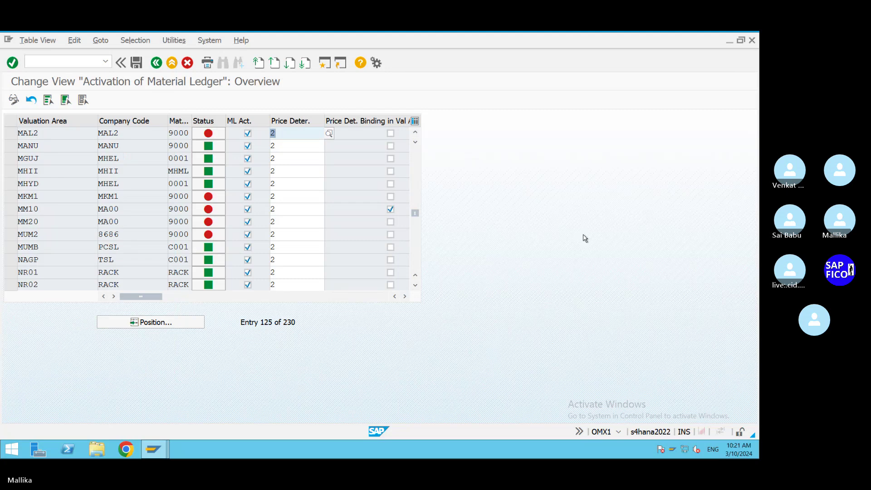
Save the activation under the customizing request described as "VALUATION AREA FOR MAL2"
click(137, 64)
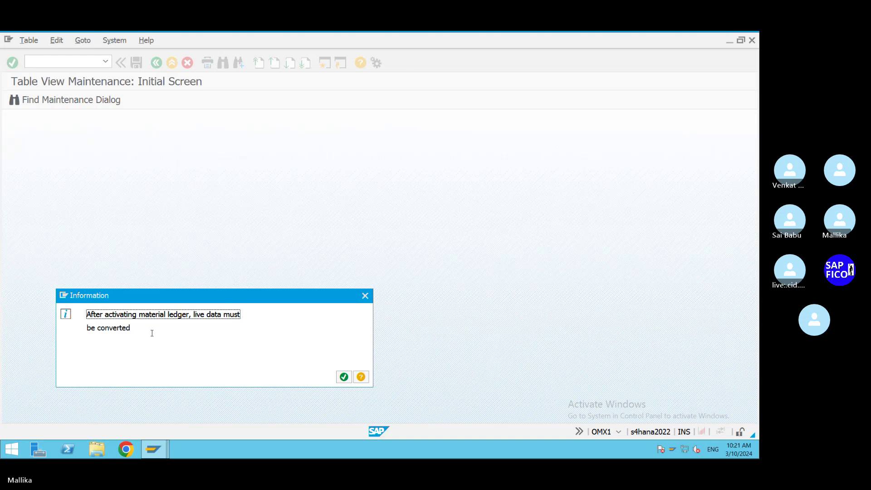
click(344, 378)
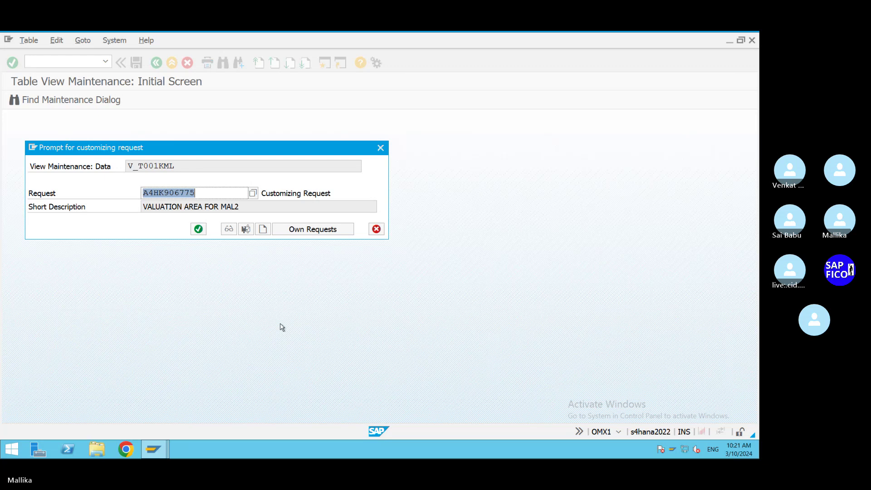
click(199, 229)
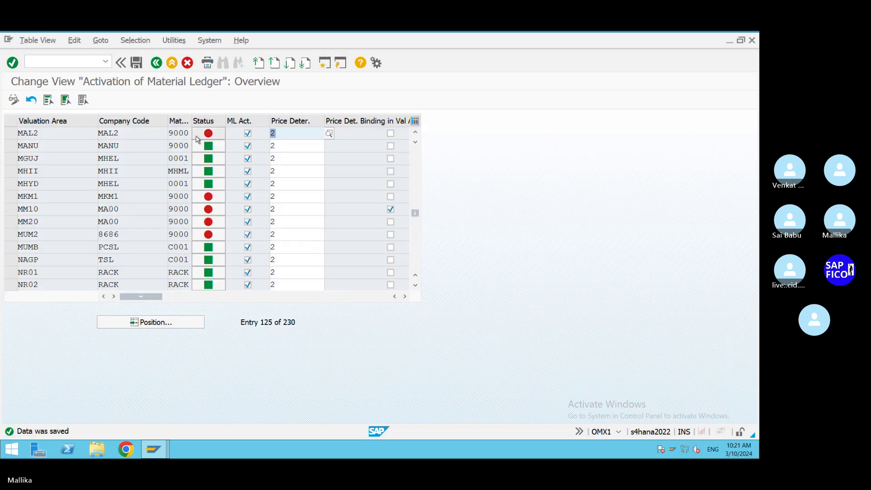
mouse_move(212, 137)
Switch to the other session, open transaction OMX3 and locate the ledger type assignment of valuation area MAL2
click(155, 447)
click(180, 422)
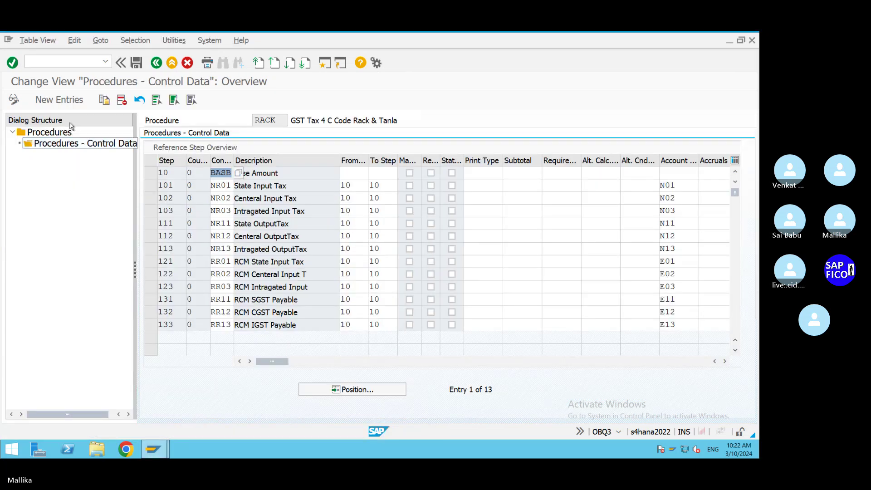
text(/)
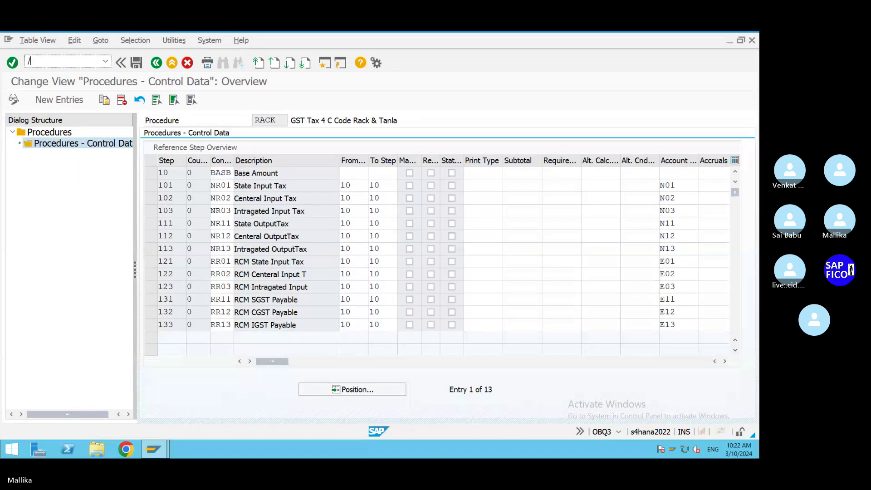
text(NOMX3)
key(Return)
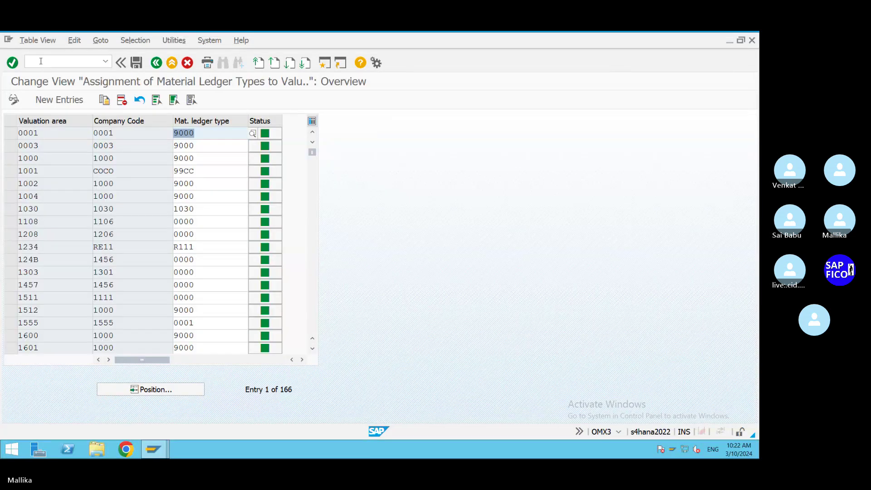
click(160, 392)
text(M)
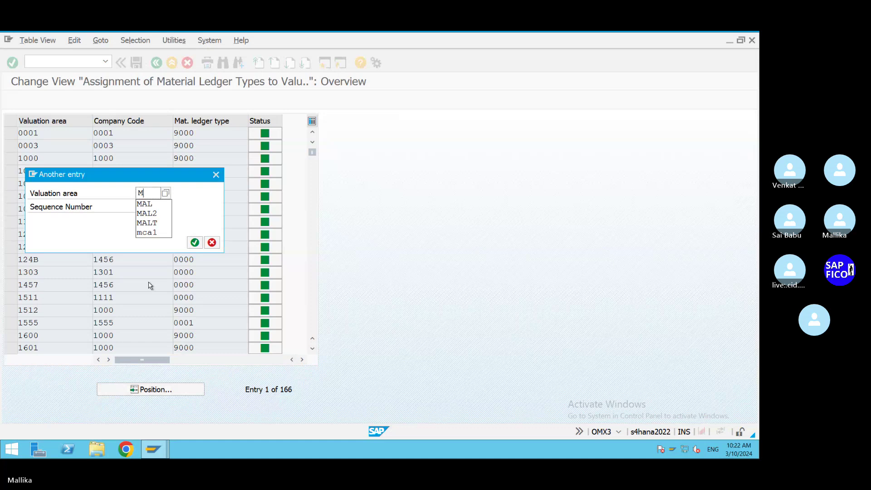
click(147, 212)
click(195, 242)
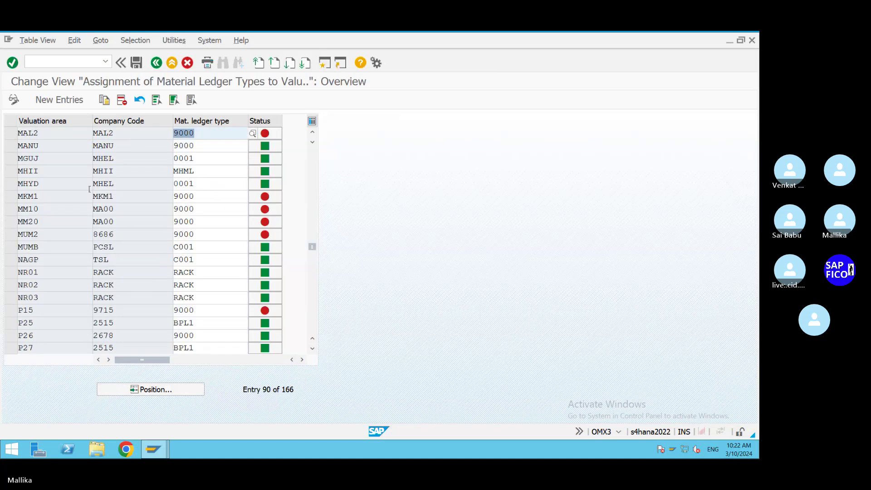
click(195, 133)
Open transaction OMX2 and go to the entry for material ledger type 9000
click(32, 61)
text(/)
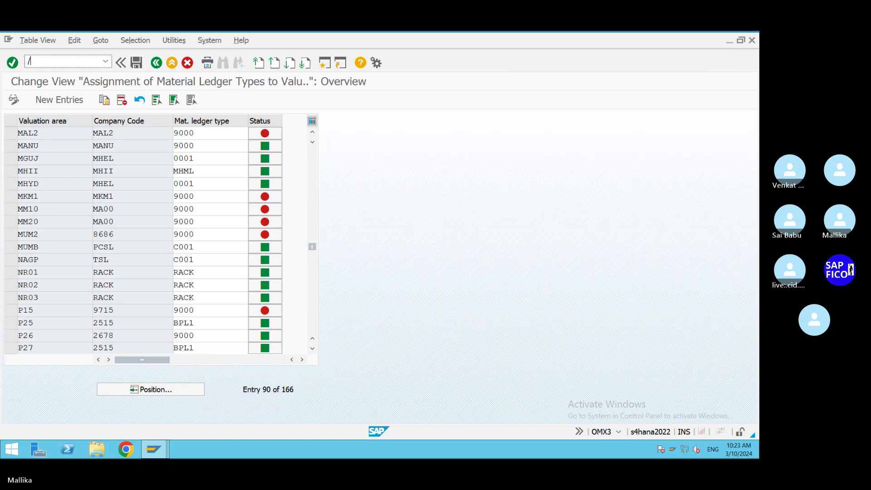
text(NOMX2)
key(Return)
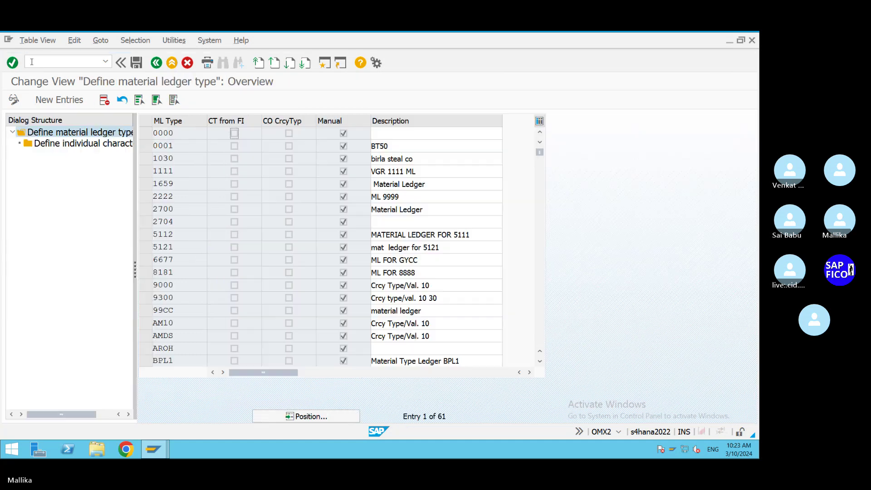
click(315, 419)
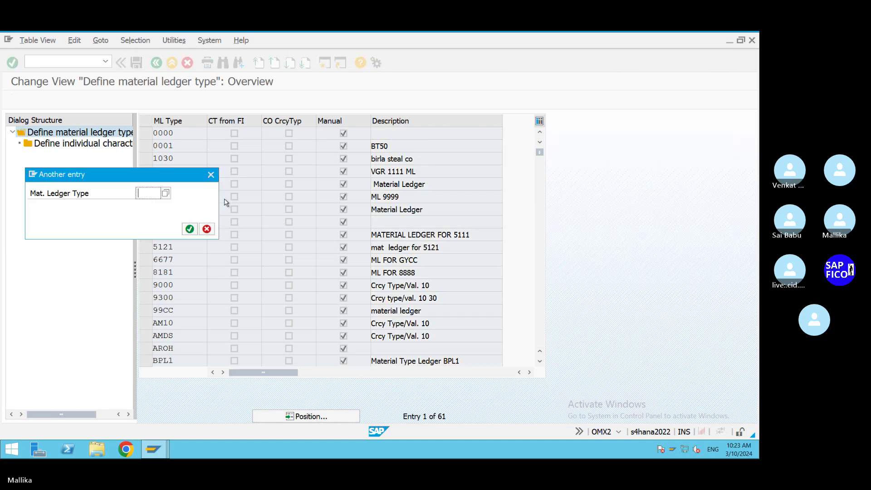
text(9000)
click(190, 229)
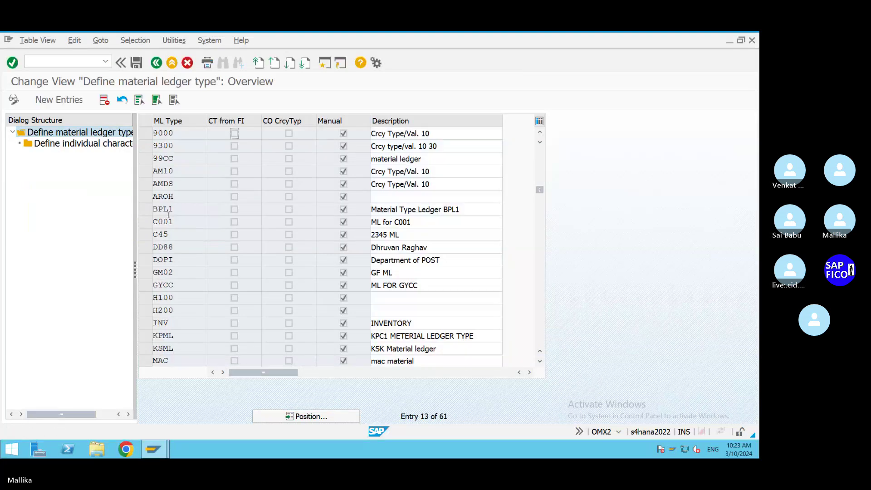
Open the individual characteristics of material ledger type 9000 and try to delete currency type 30 (Group currency)
click(145, 133)
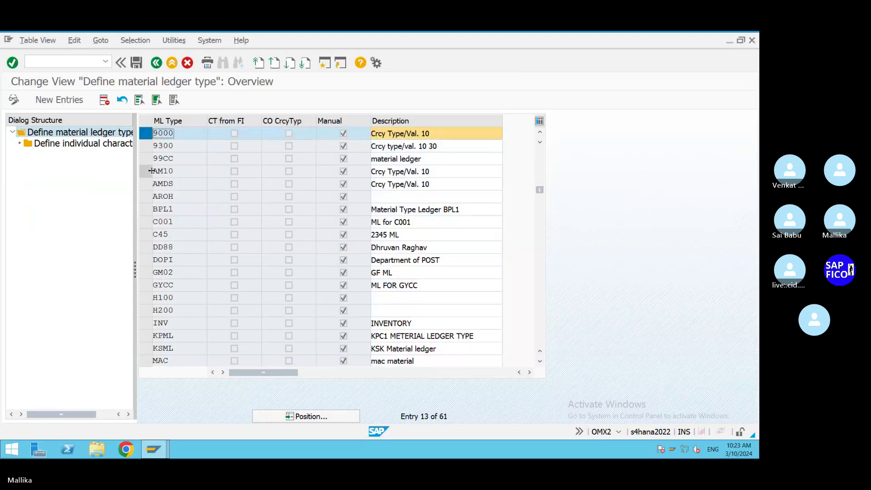
double_click(94, 145)
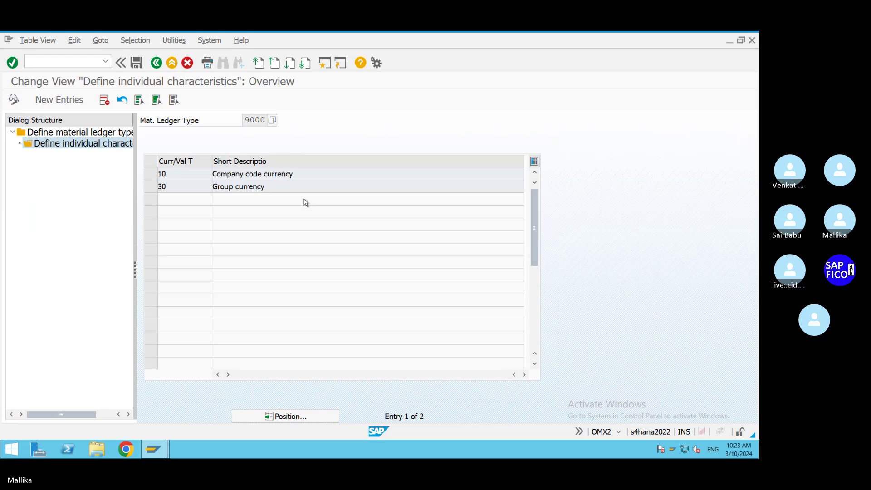
click(151, 187)
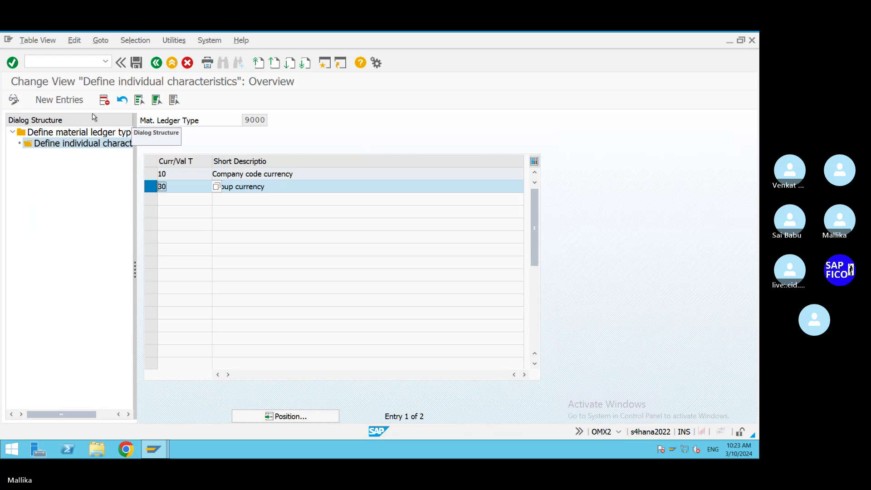
click(104, 102)
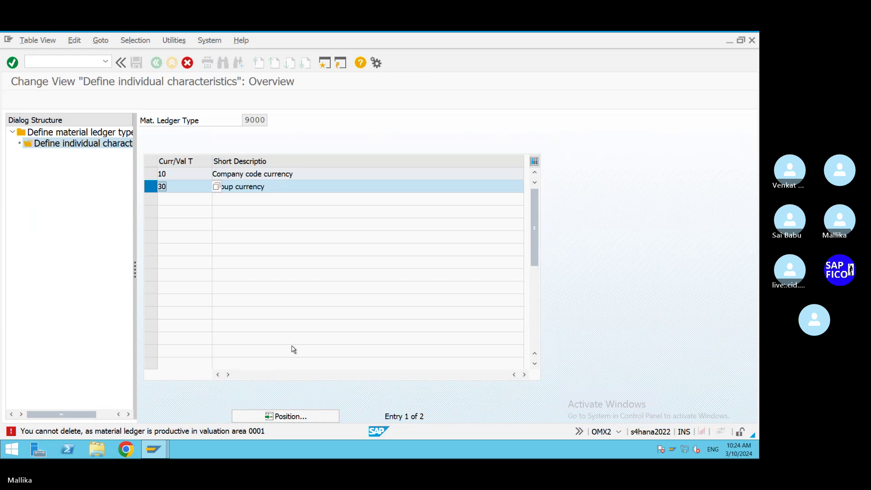
Try to open transaction CMKSTART
click(33, 61)
text(/N)
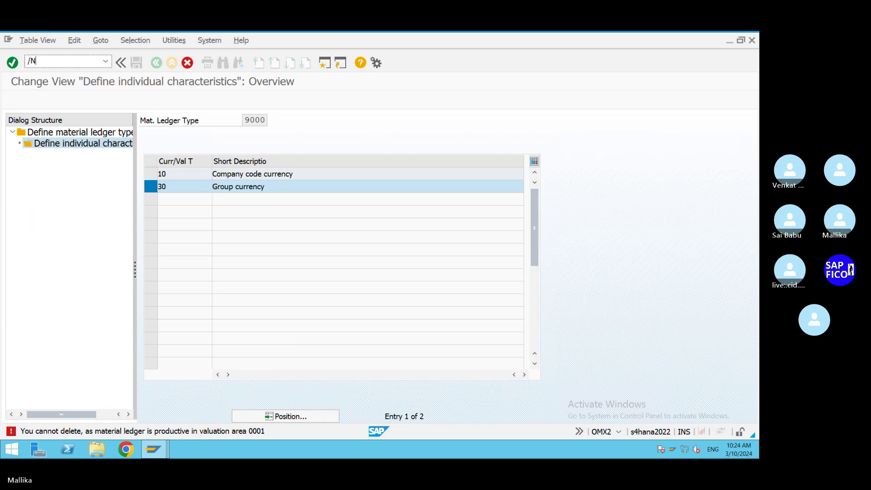
text(SMK)
key(BackSpace)
key(BackSpace)
key(BackSpace)
text(CMKSTART)
key(Return)
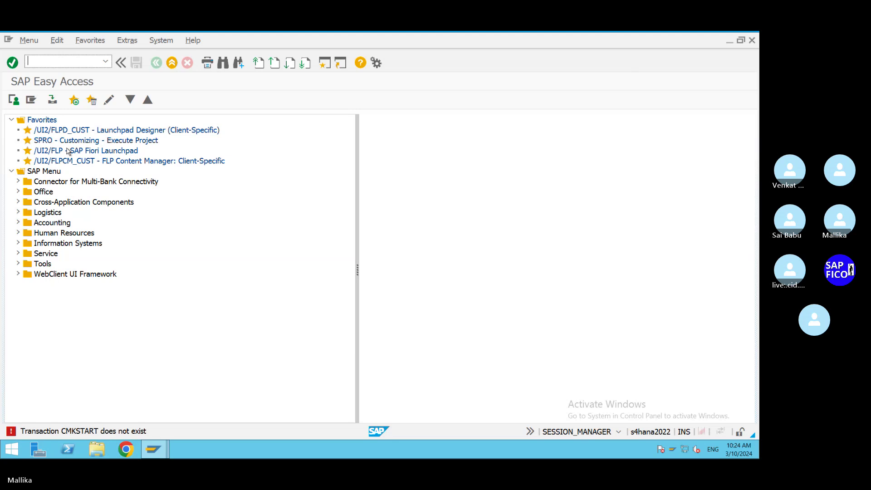
Open transaction CKMSTART and set the plant to MAL2 for the material ledger production startup
text(/NCKMSTART)
key(Return)
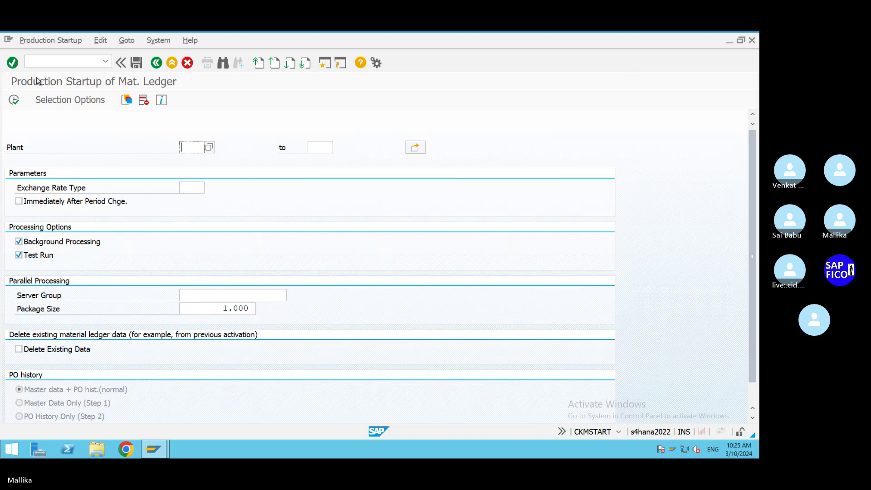
text(MAL)
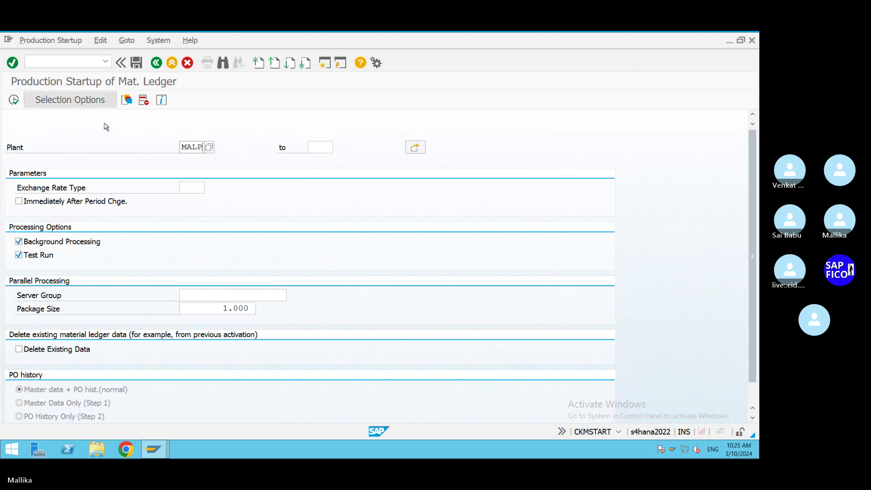
text(2)
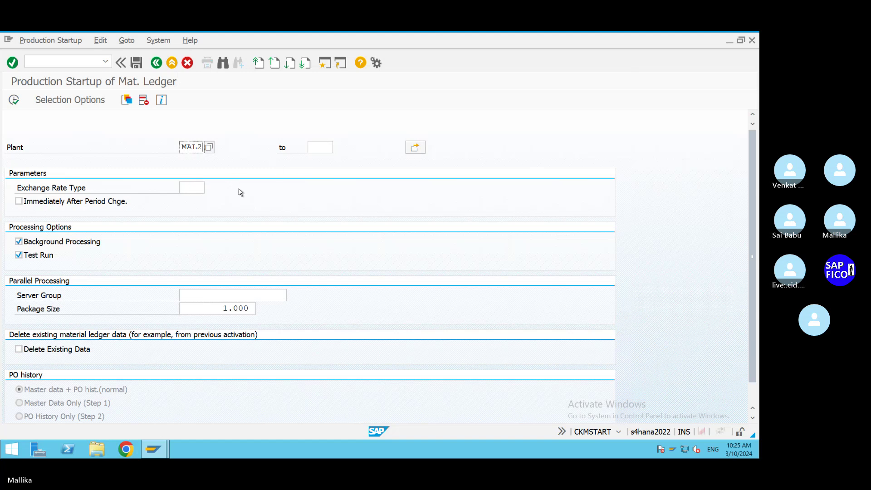
Set exchange rate type M, turn off background processing, and execute the production startup as a test run
click(189, 187)
text(M)
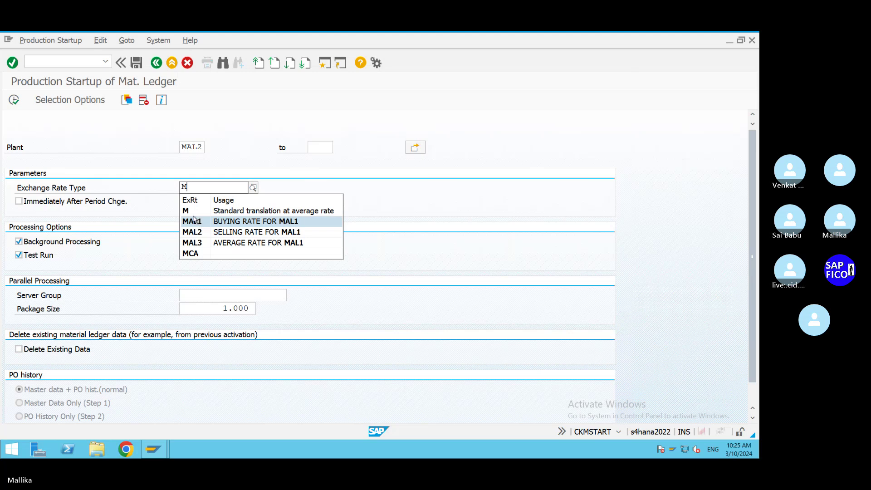
click(195, 211)
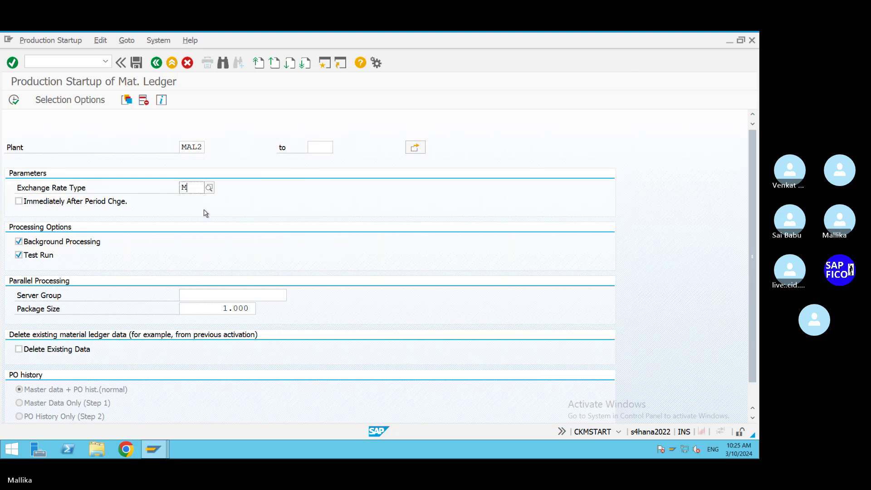
click(19, 242)
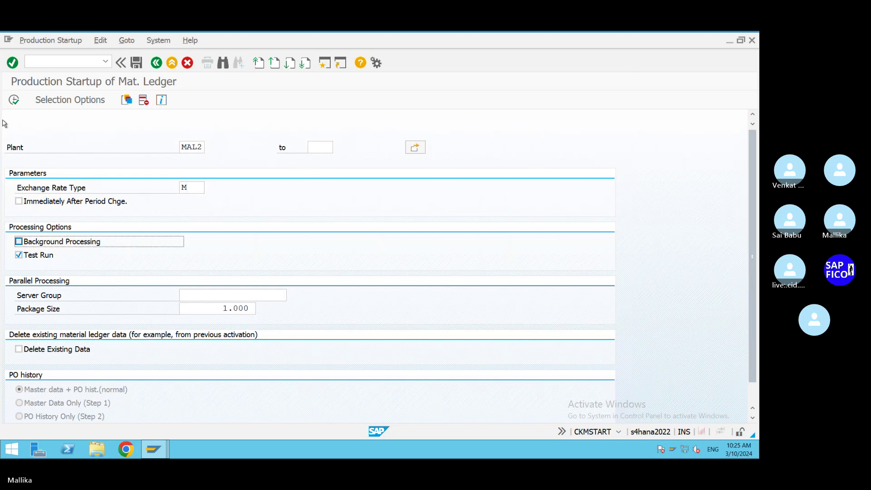
click(14, 100)
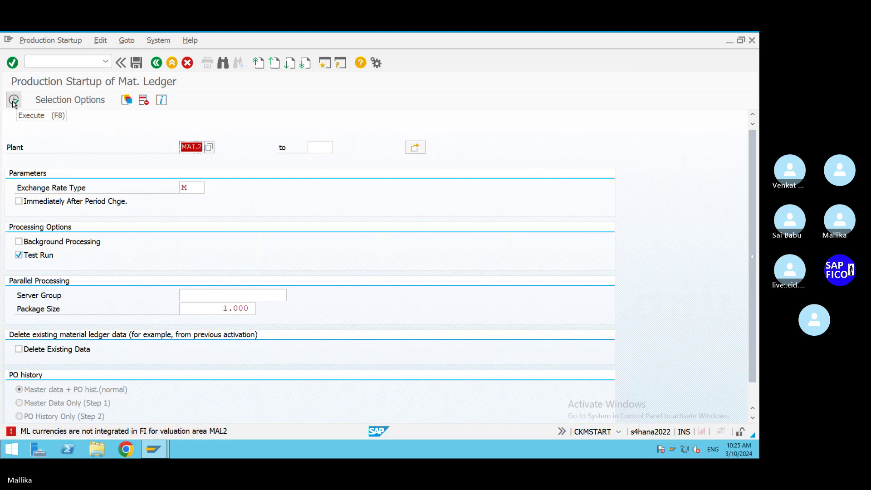
Set the plant to MALP, execute the production startup as a test run twice, and return to the selection screen
key(BackSpace)
text(MAL)
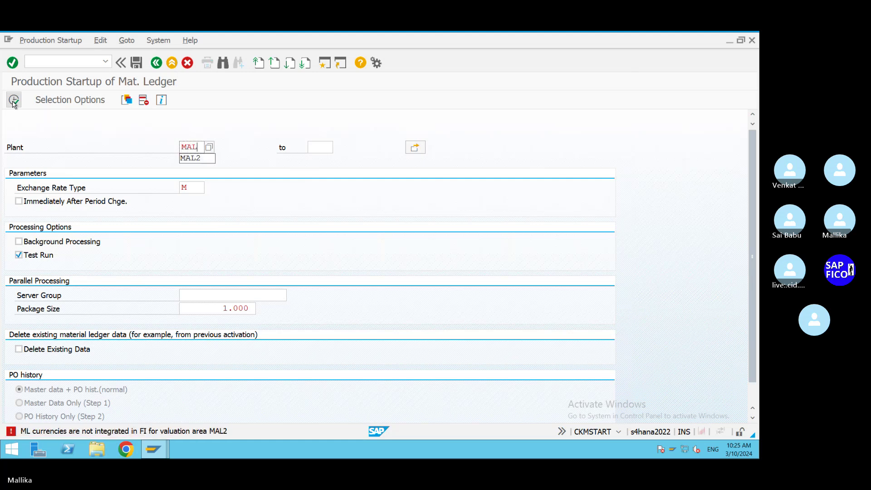
text(P)
click(13, 100)
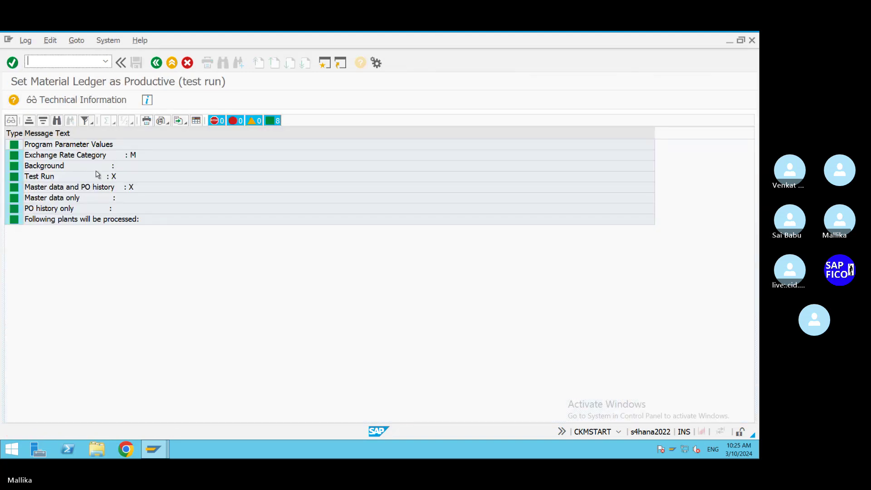
click(156, 63)
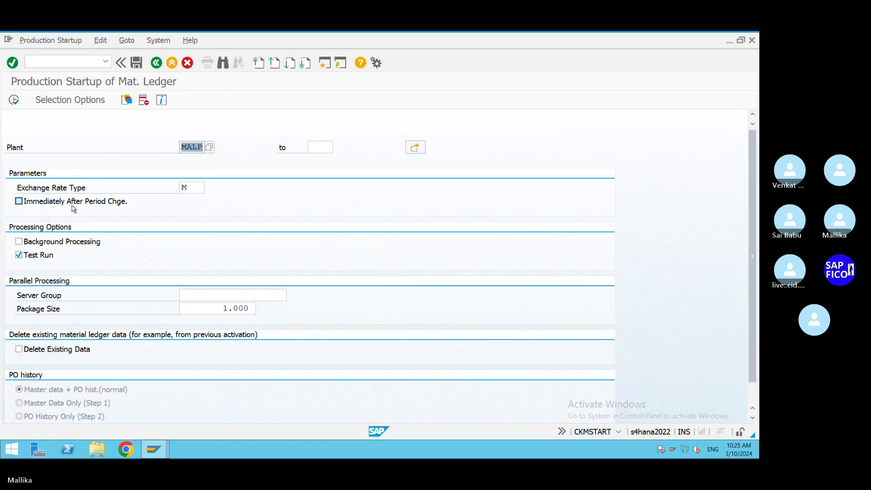
click(13, 100)
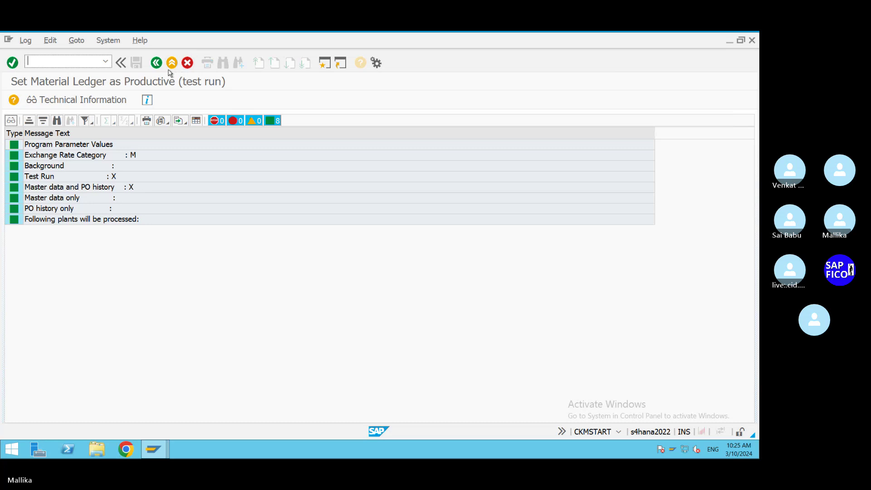
click(157, 64)
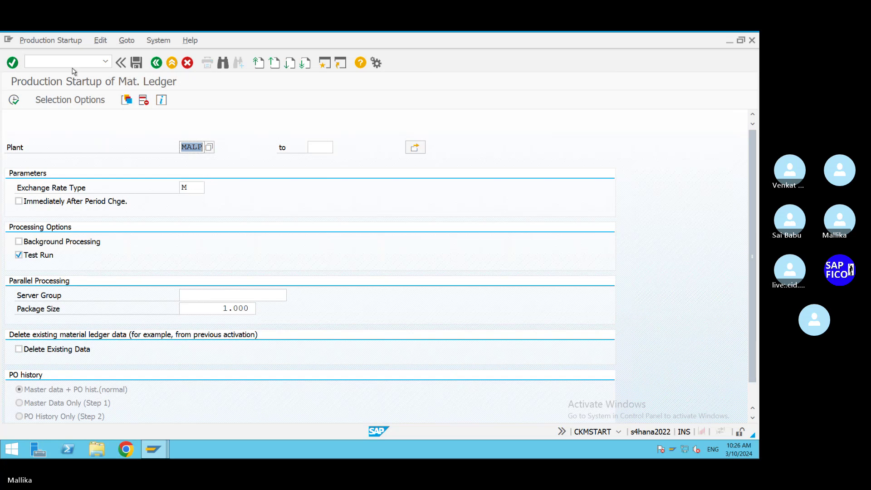
Switch to the material ledger activation session, reopen transaction OMX1, and position the list on valuation area MAL2
click(154, 450)
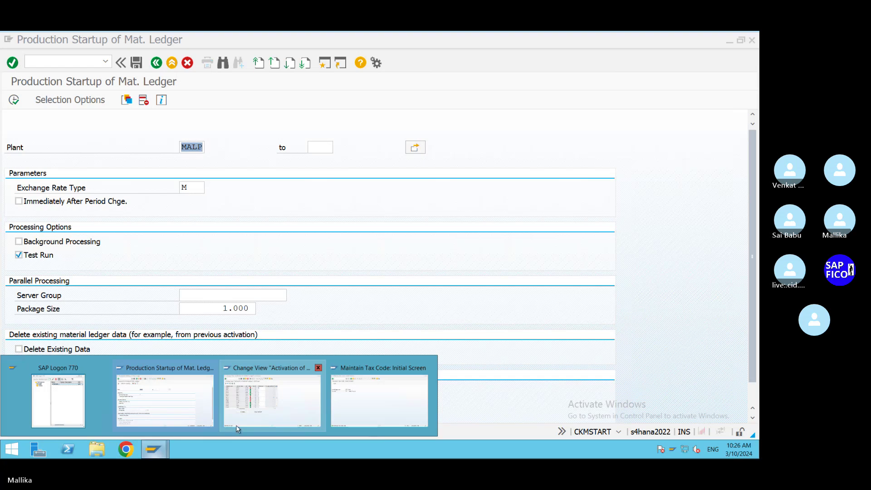
click(272, 419)
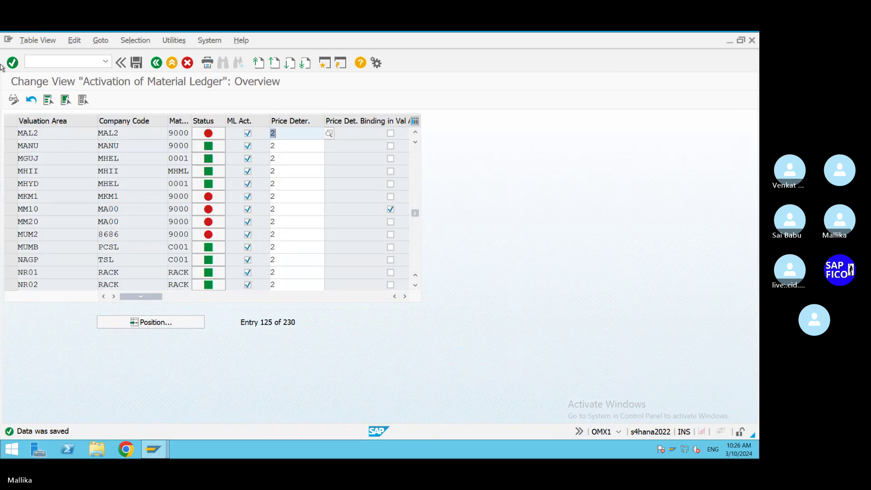
click(39, 58)
text(/NOMX1)
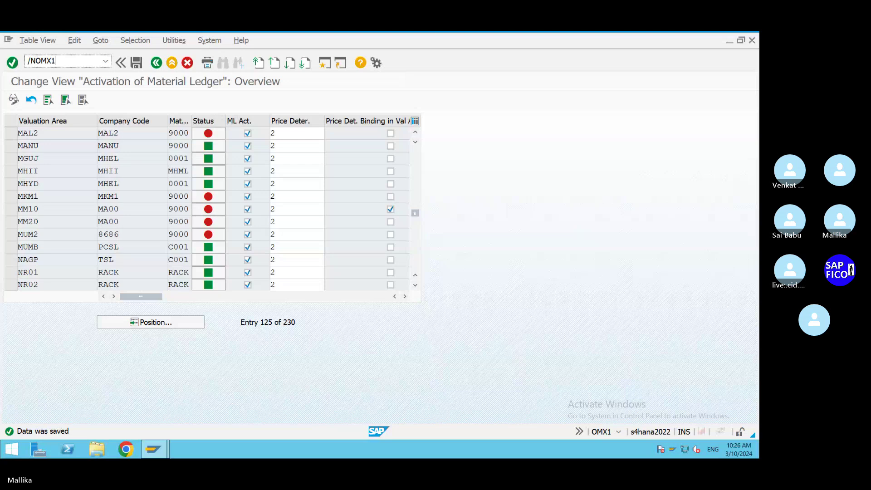
key(Return)
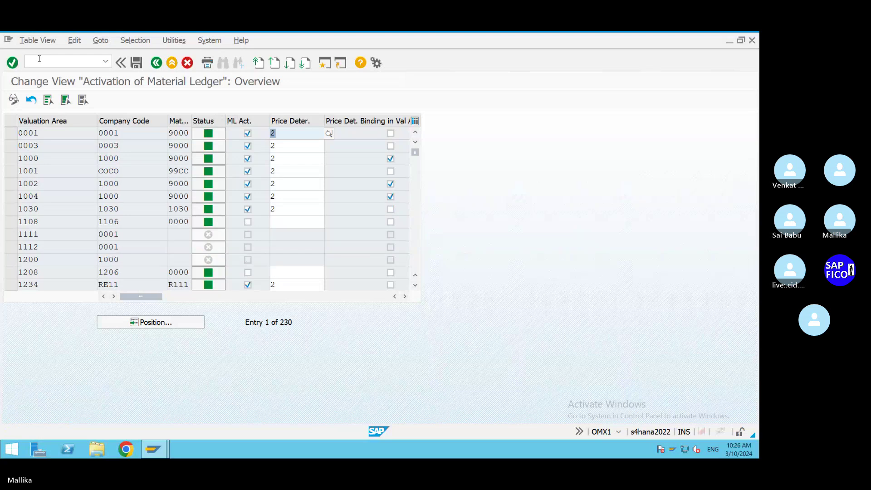
click(186, 325)
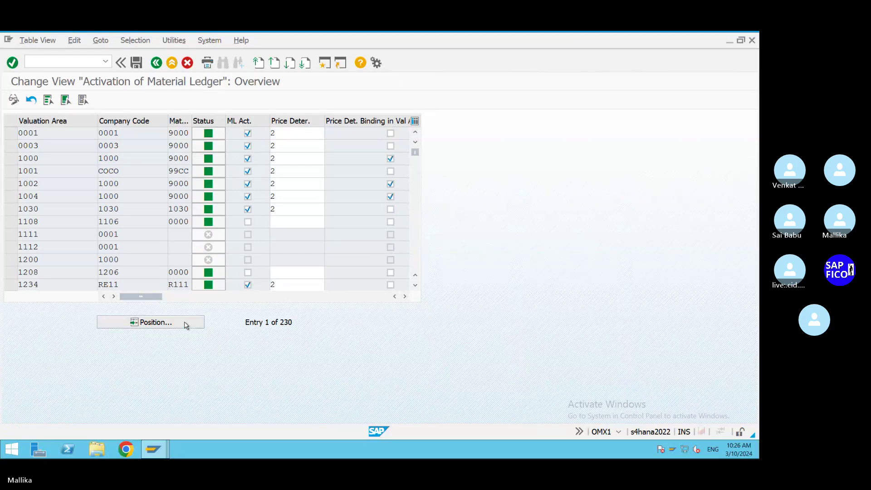
text(MAL)
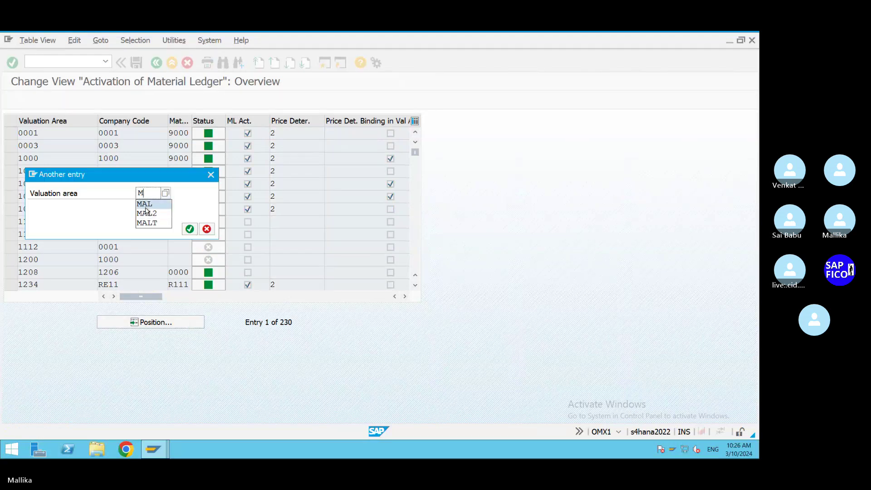
click(190, 229)
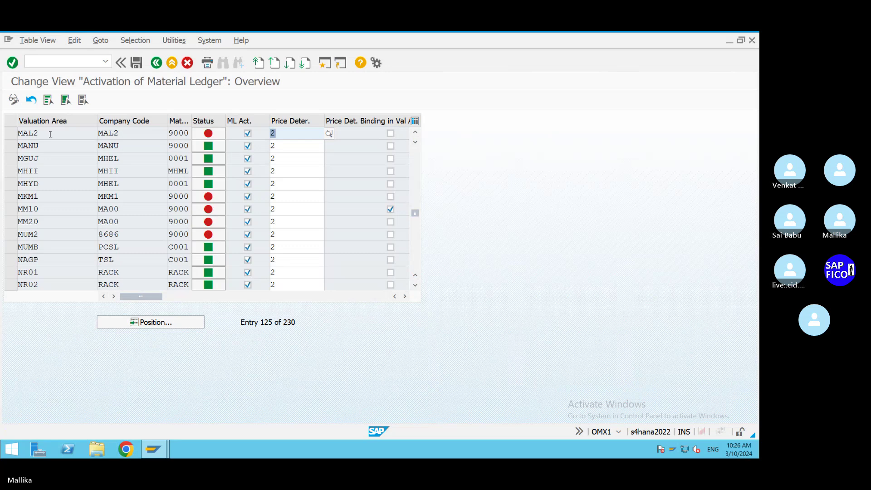
Check the activation entry for valuation area MAL2 and view its currency status overview
click(285, 133)
click(128, 135)
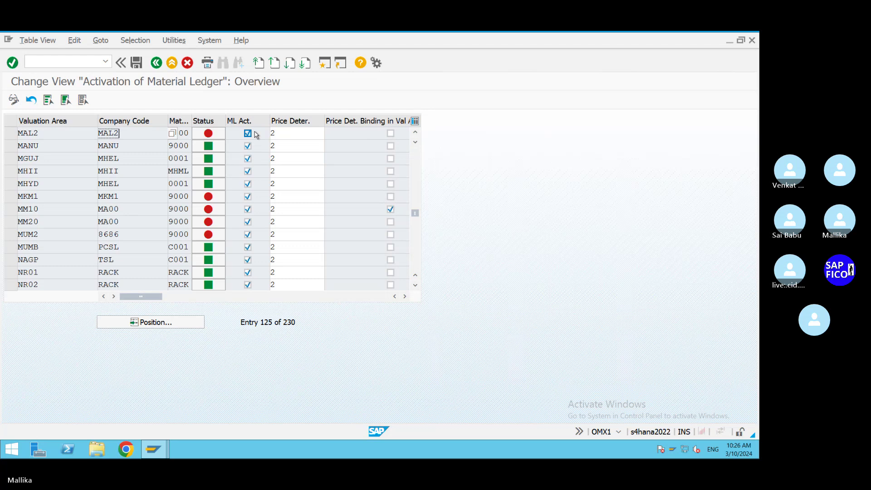
click(209, 133)
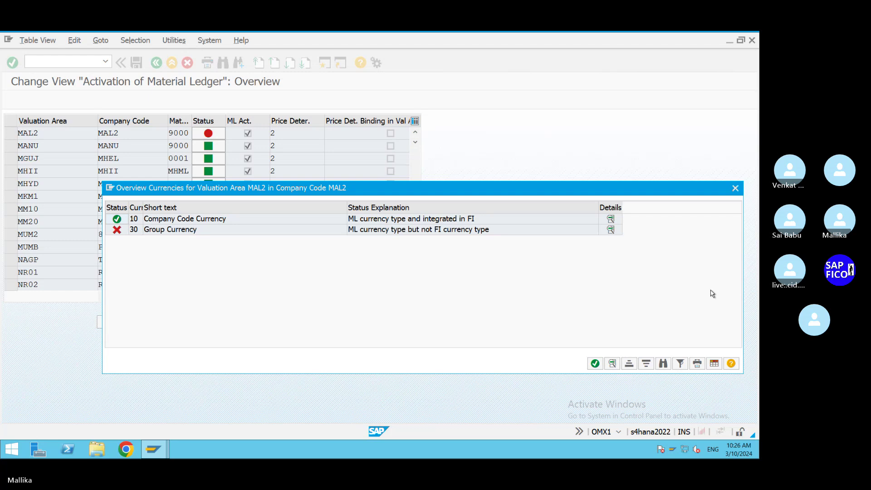
click(735, 188)
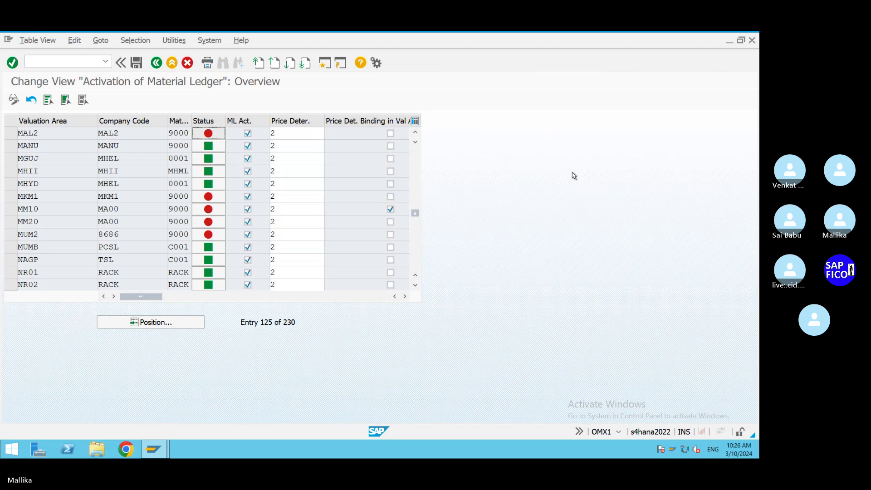
Reopen the currency overview for MAL2 and read the status help and the details for currency type 30 (Group Currency)
click(11, 133)
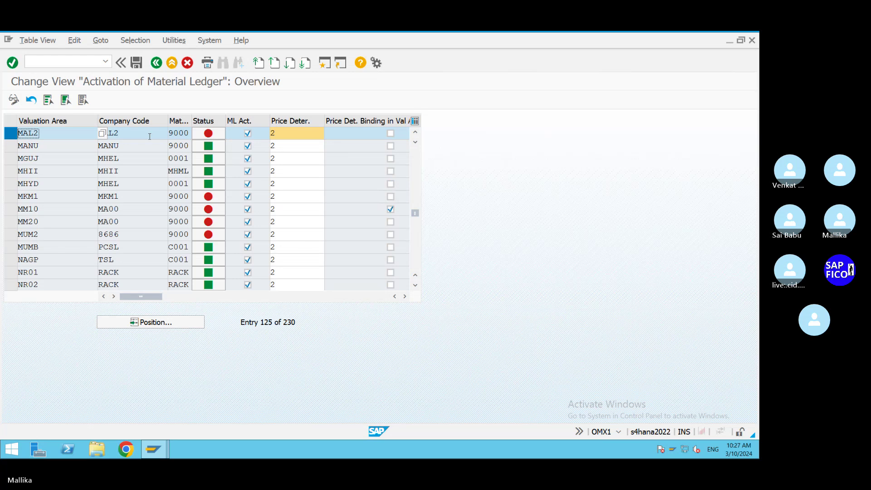
click(7, 134)
click(208, 133)
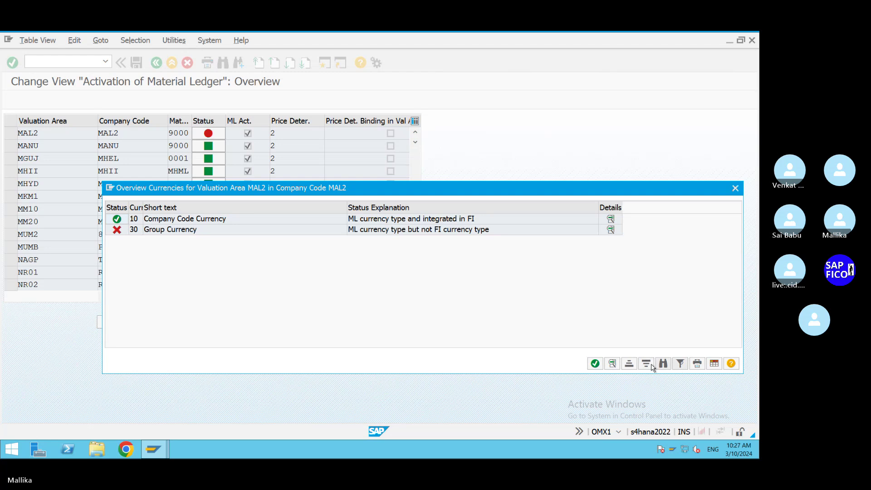
click(731, 363)
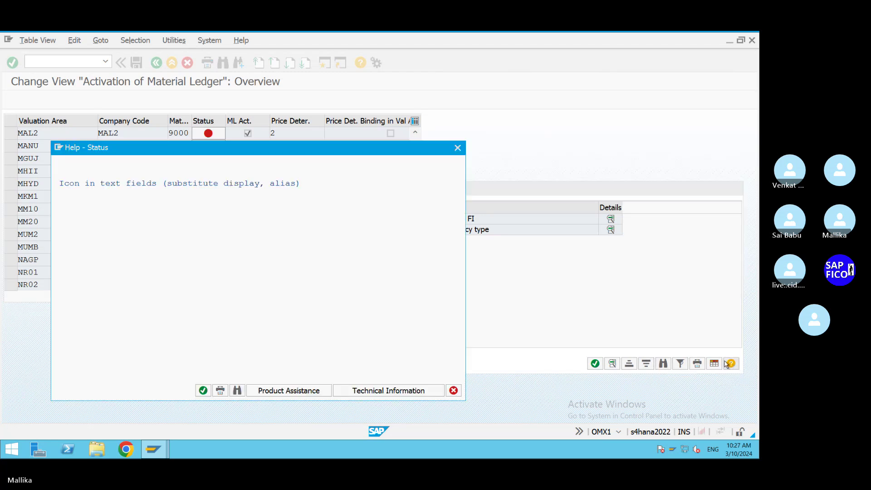
click(452, 149)
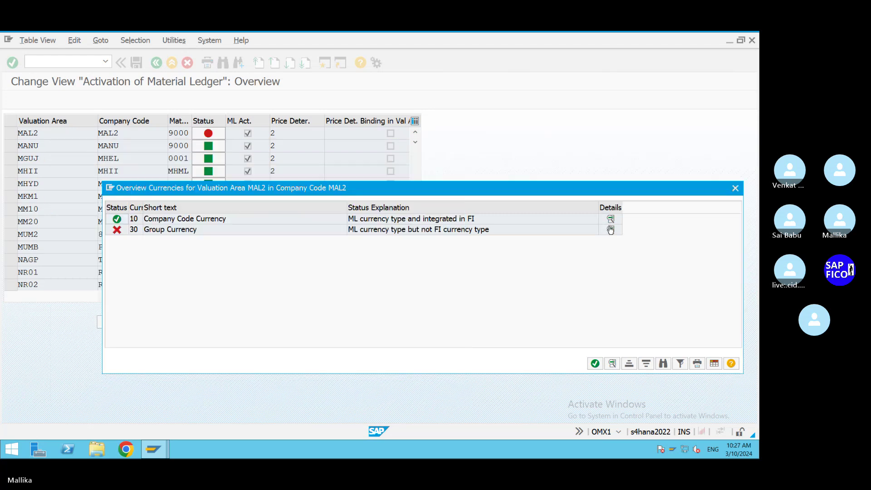
click(610, 230)
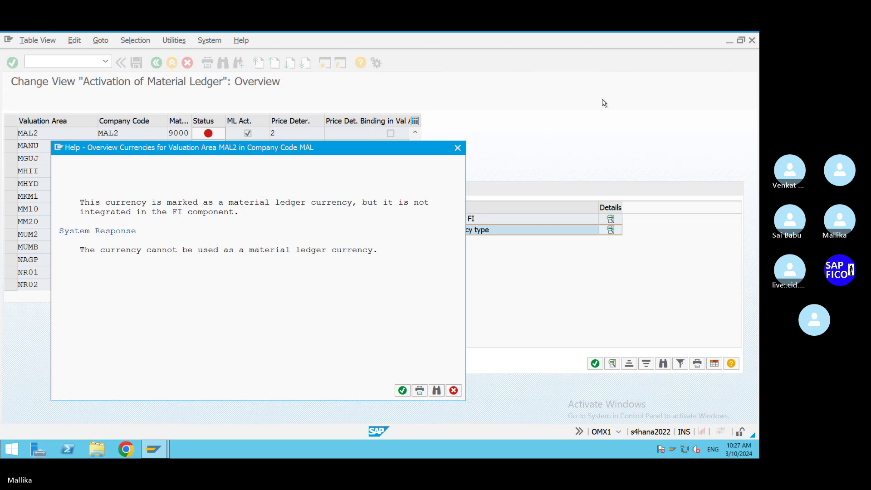
click(457, 149)
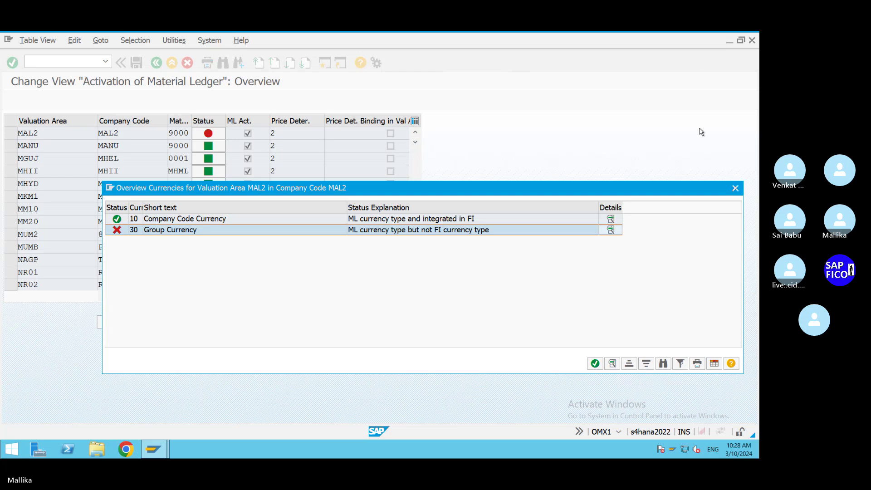
click(735, 188)
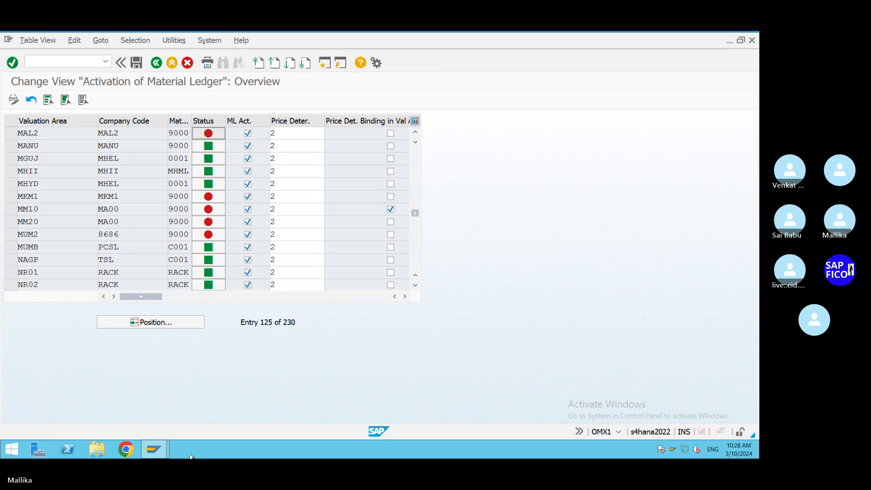
Switch to the tax code session, open transaction OMX2 there, and position the list on material ledger type MAL
mouse_move(162, 448)
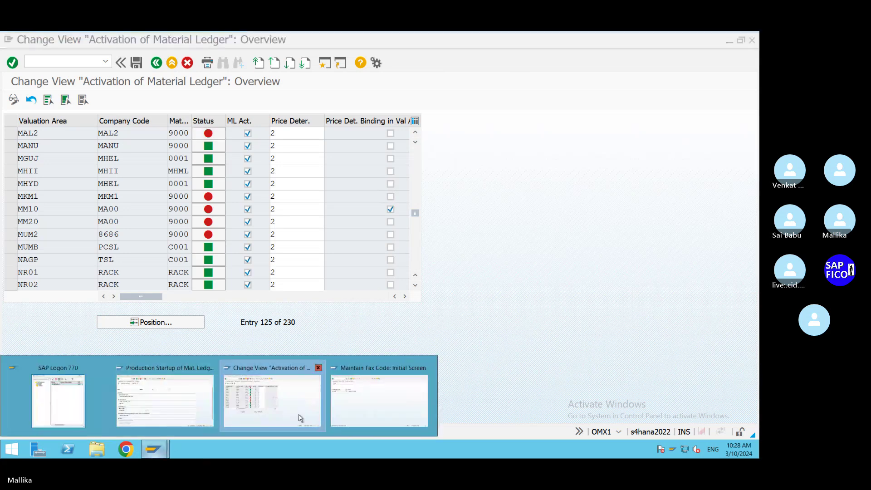
click(365, 407)
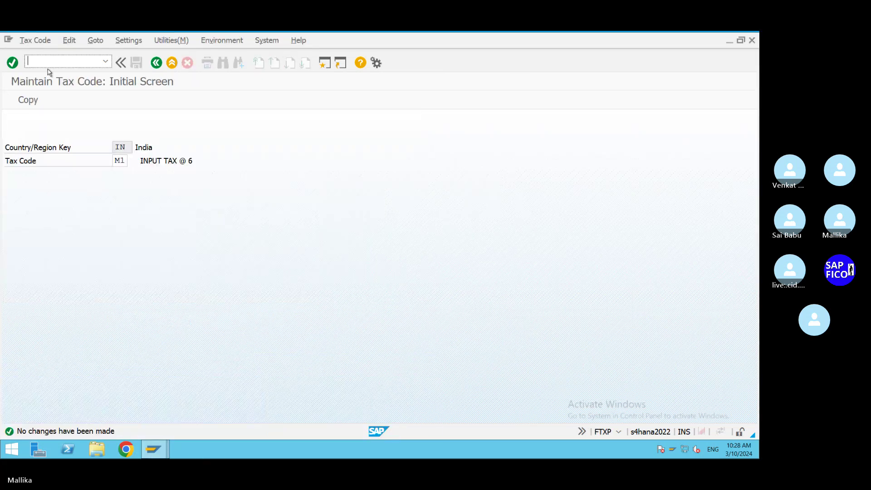
text(/NOMX2)
key(Return)
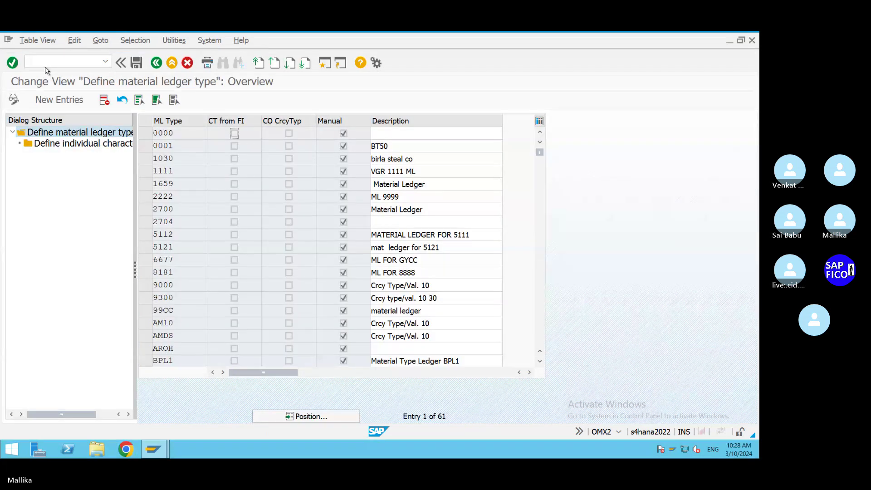
click(300, 416)
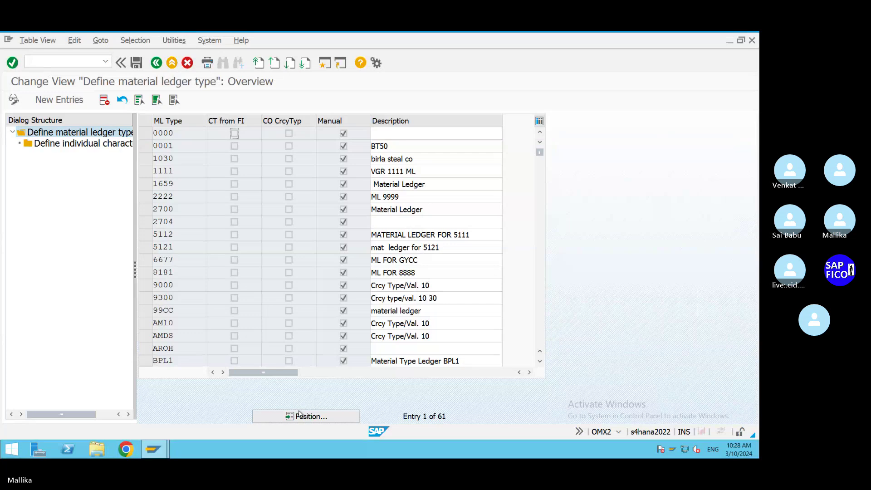
text(M)
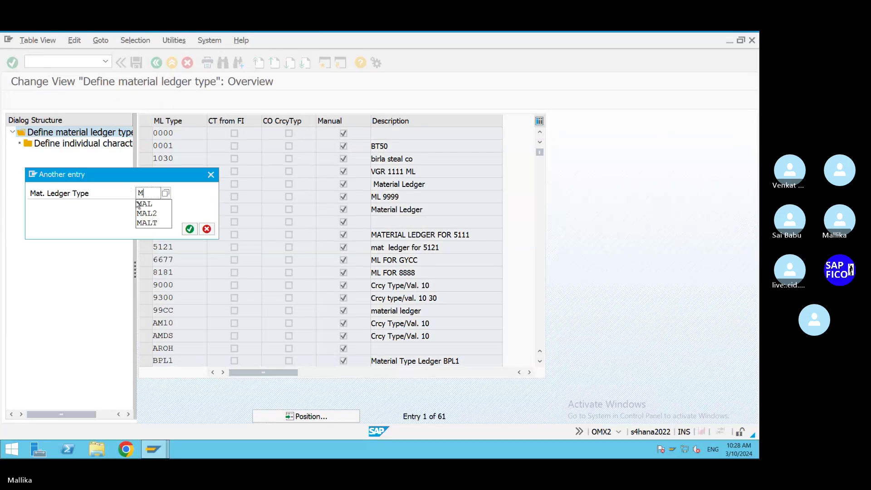
click(157, 206)
click(189, 229)
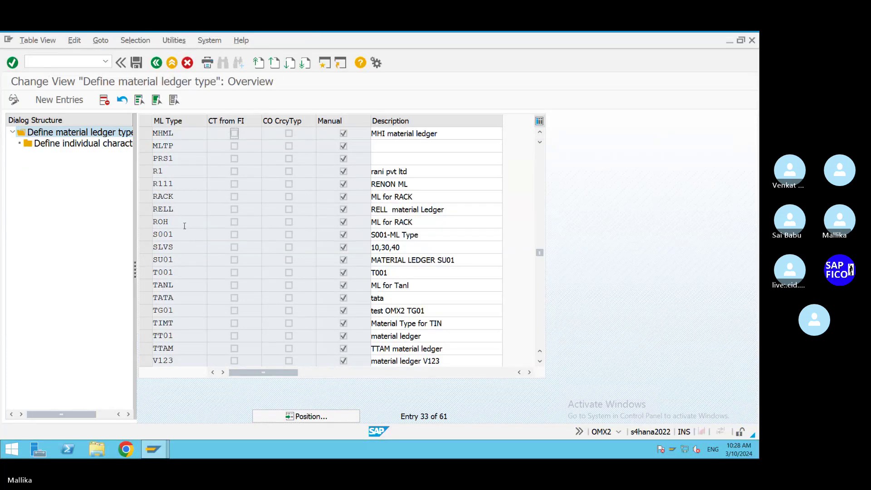
Position the list on material ledger type 9000, select it, and try to change its Manual indicator
click(284, 416)
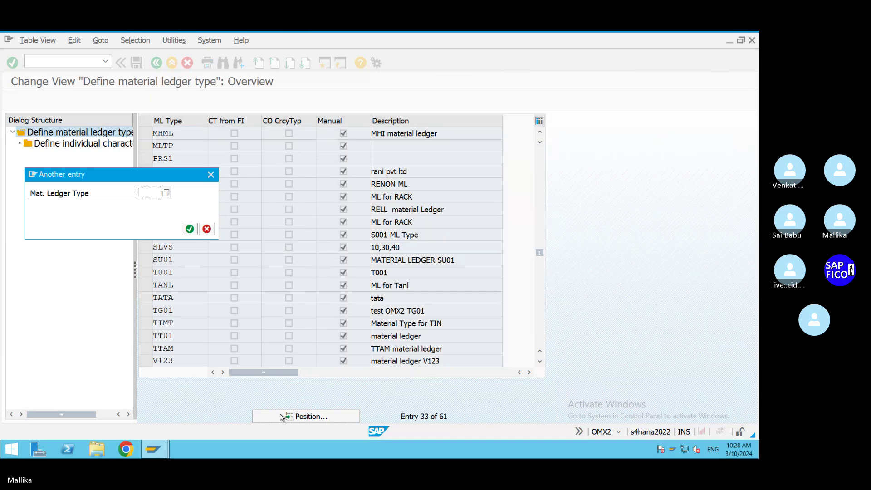
key(BackSpace)
click(147, 213)
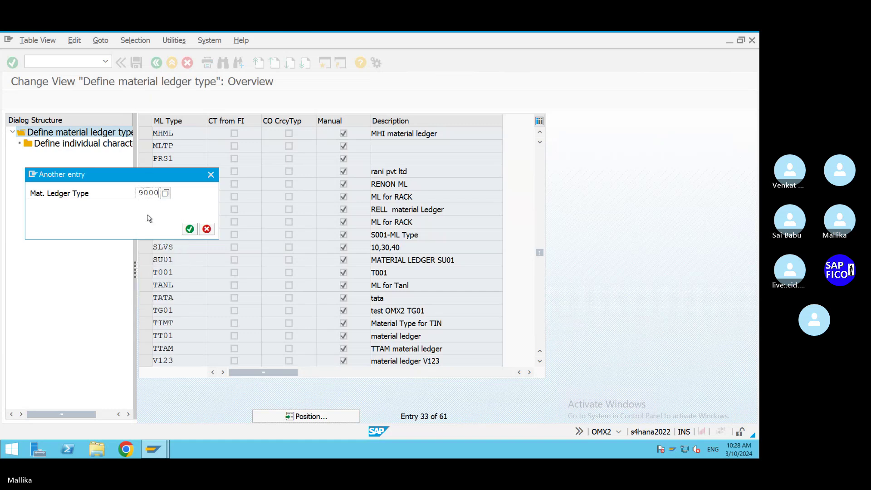
click(189, 229)
click(145, 134)
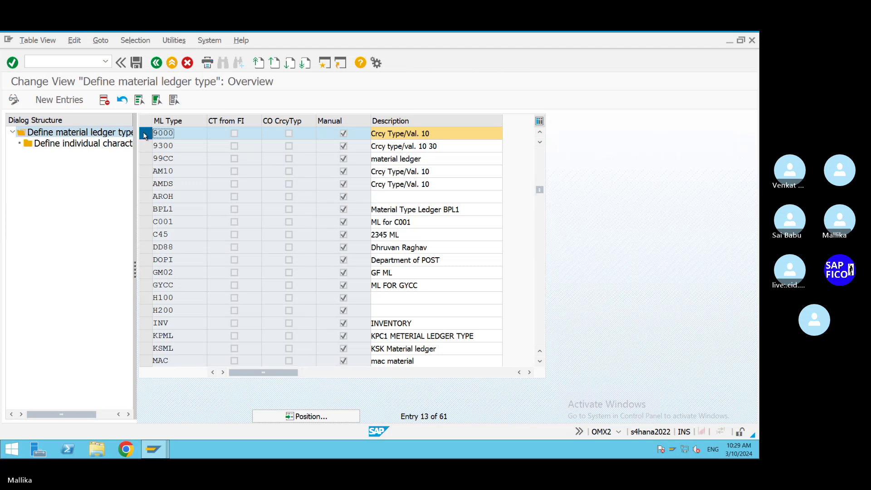
click(343, 134)
Switch the material ledger type list between display and change mode and try to change the Manual indicator of type 0000
click(13, 101)
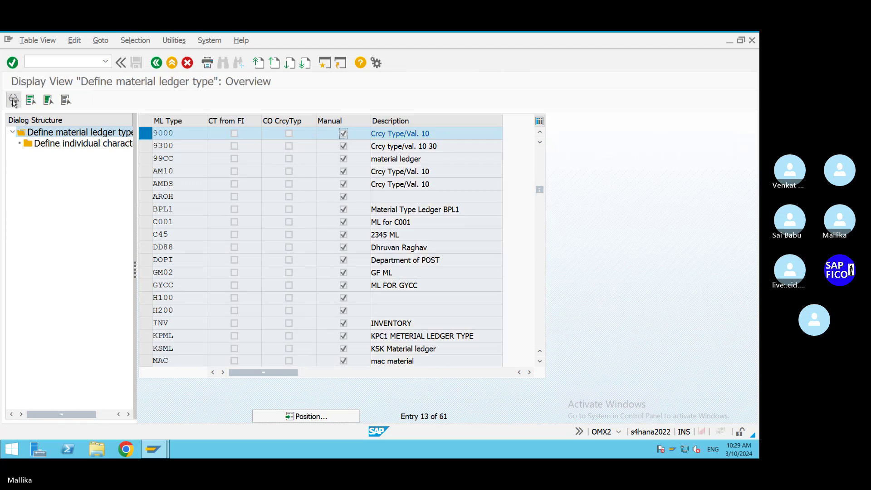
click(13, 100)
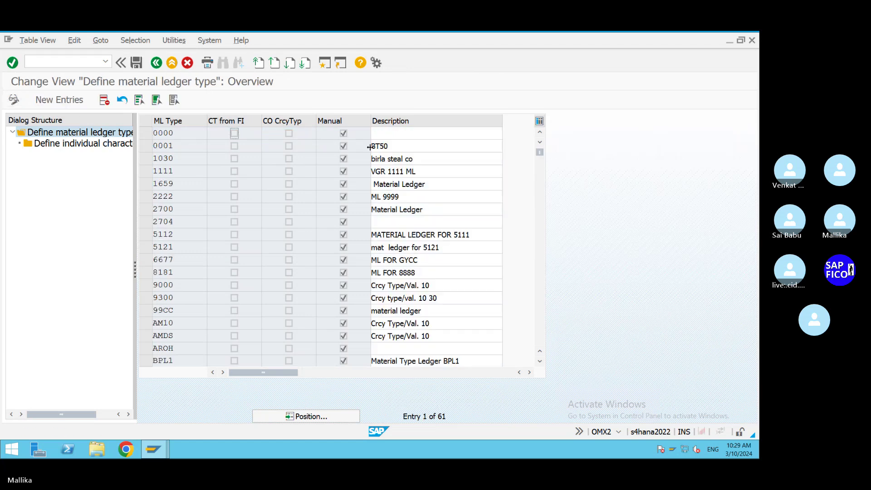
click(343, 134)
click(14, 101)
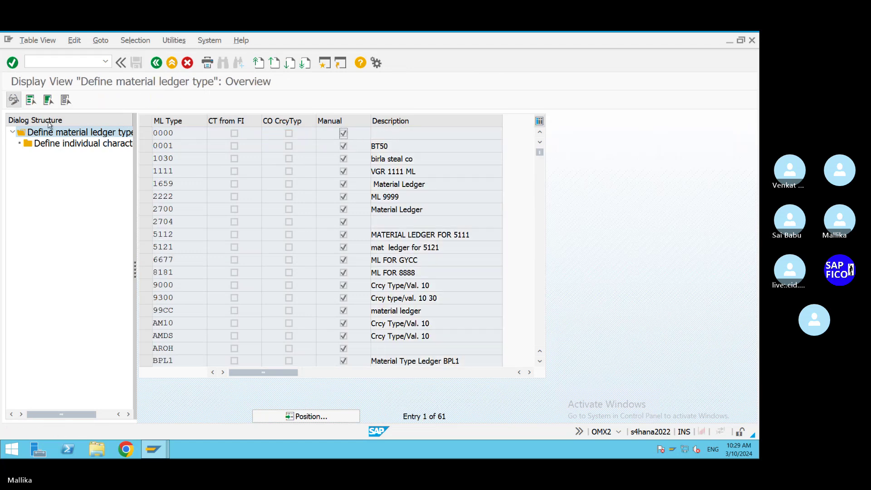
Position the displayed material ledger type list on type 9000 to check its currency indicators
click(310, 416)
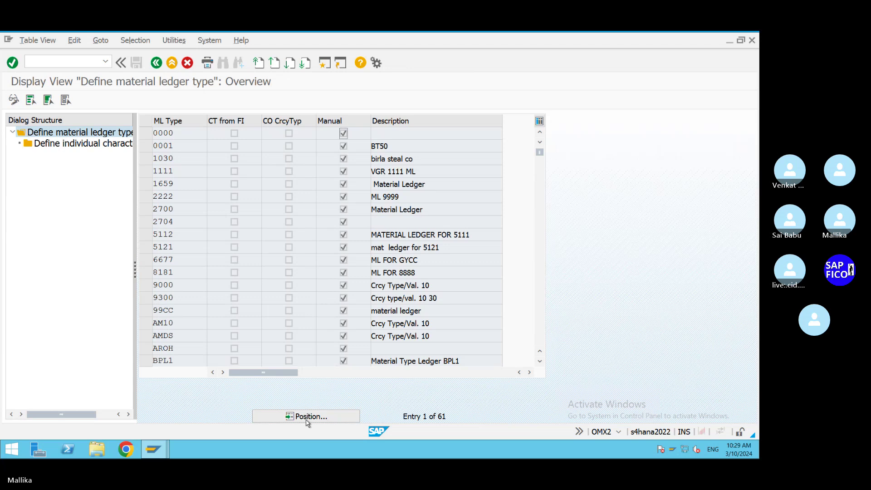
key(super+Tab)
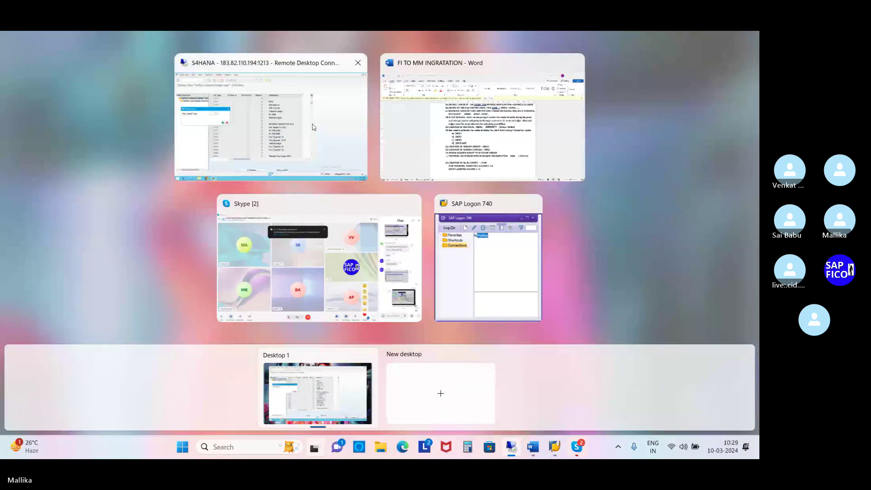
click(243, 72)
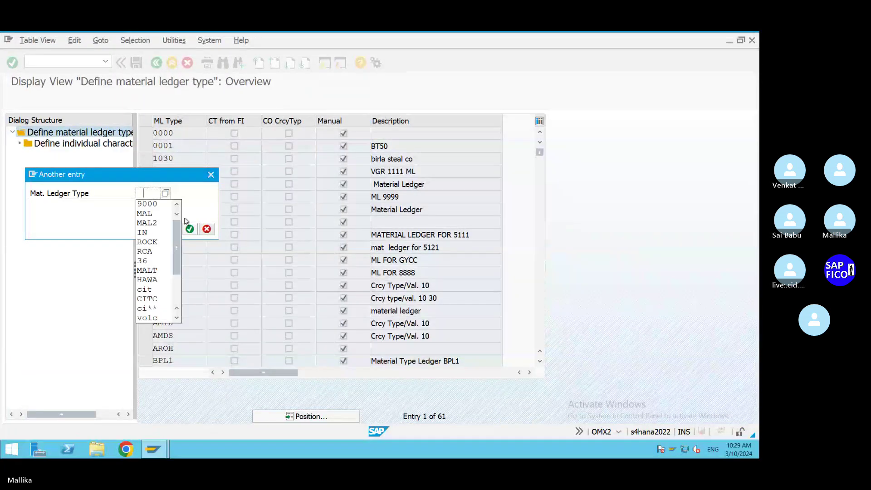
click(148, 203)
click(190, 229)
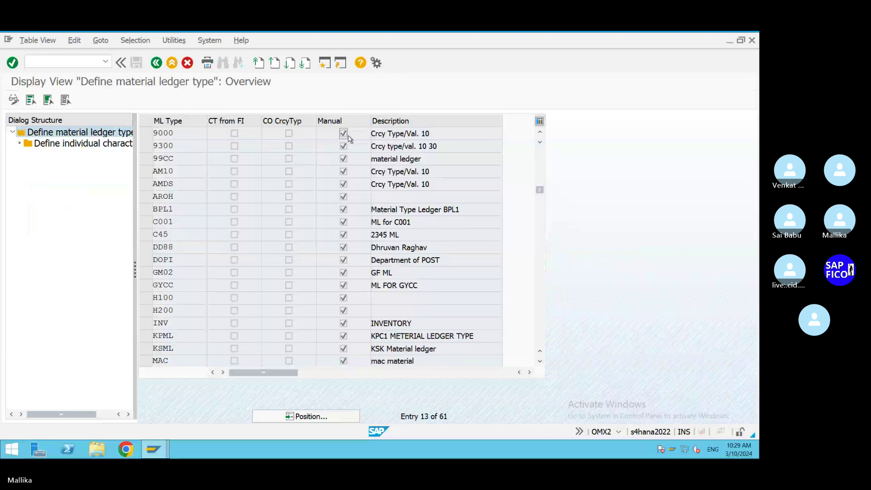
Switch the list to change mode and view the individual characteristics of material ledger type AM10, returning to the type overview
click(14, 99)
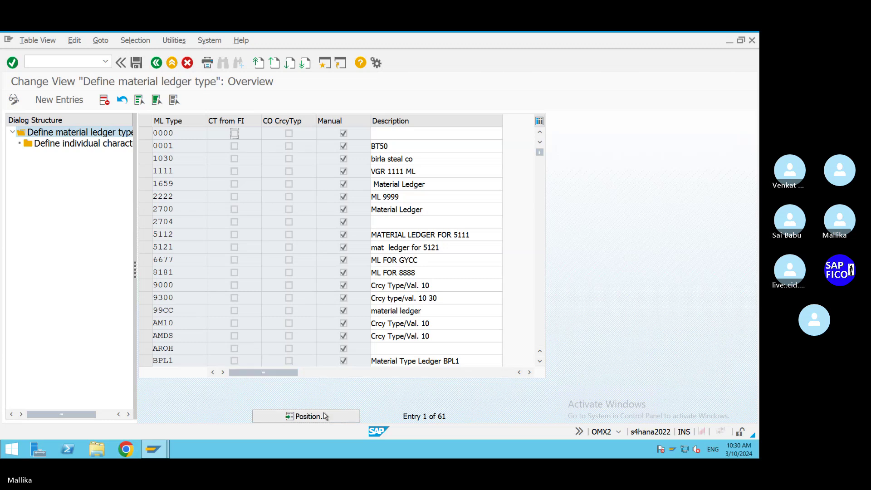
click(143, 323)
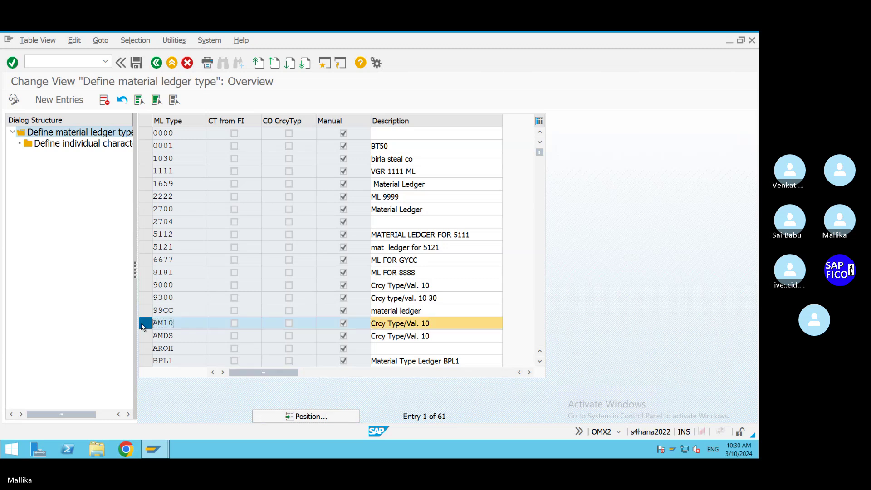
double_click(100, 144)
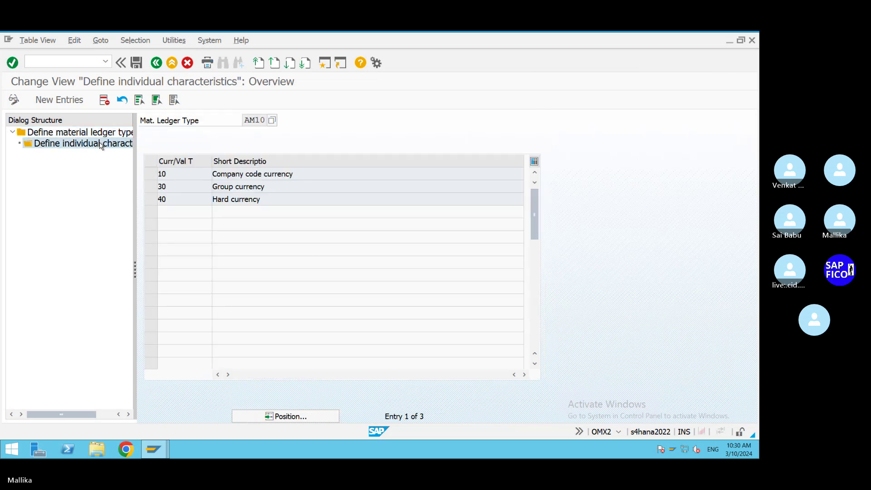
click(155, 63)
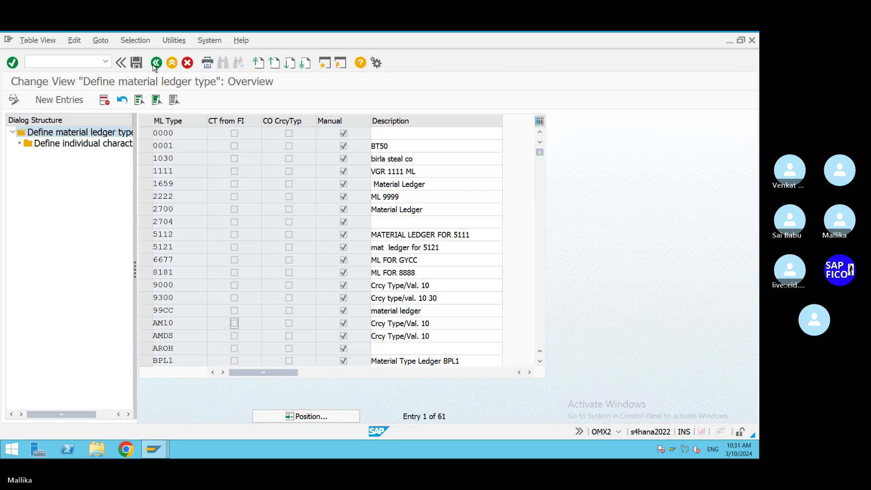
View the individual characteristics of material ledger type 0001 and return to the type overview
click(146, 147)
double_click(113, 144)
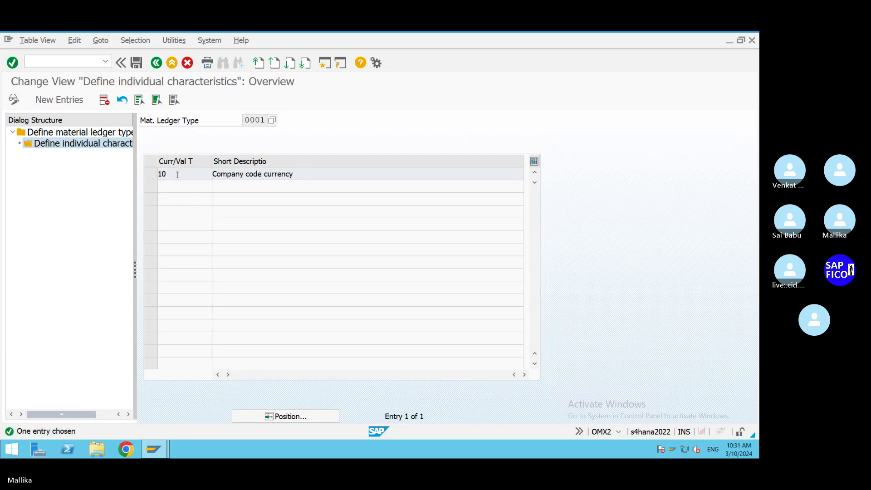
click(156, 64)
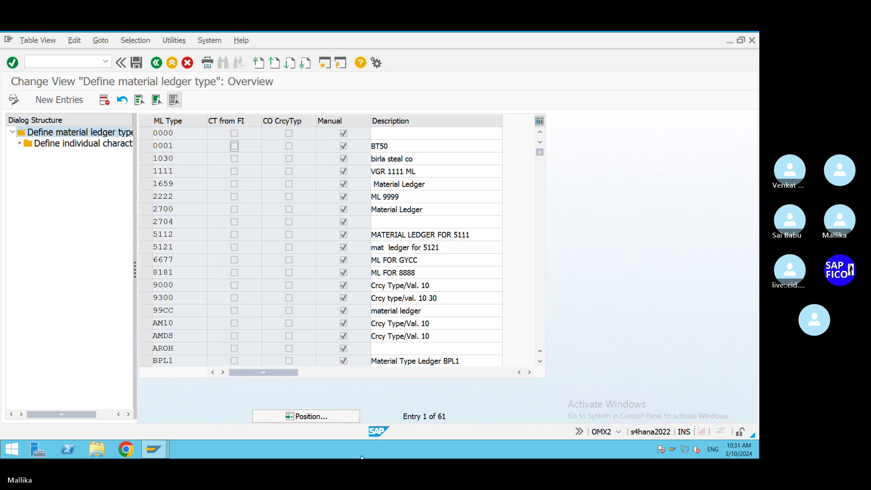
Switch to the material ledger activation session and open transaction OMX3 there
click(166, 452)
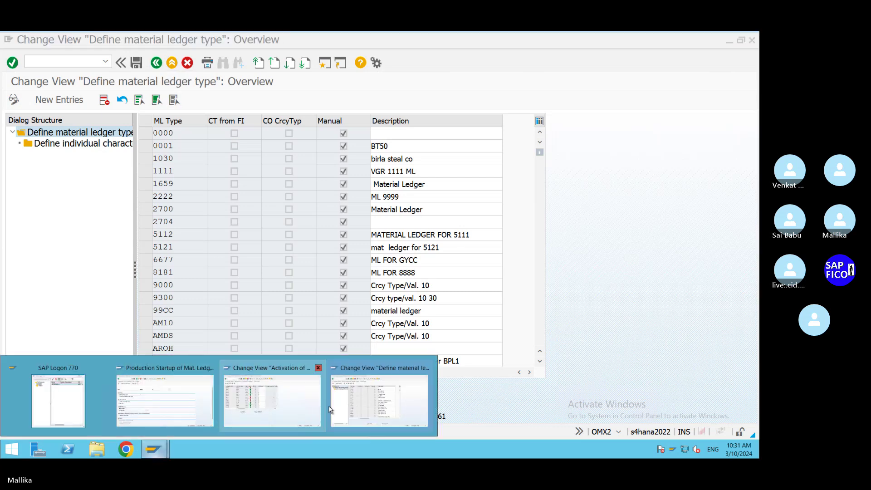
click(314, 408)
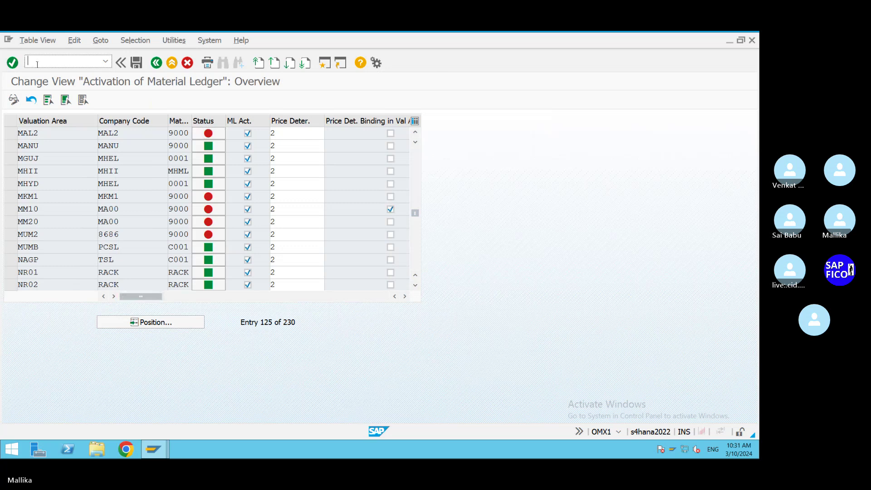
text(/NOMX3)
key(Return)
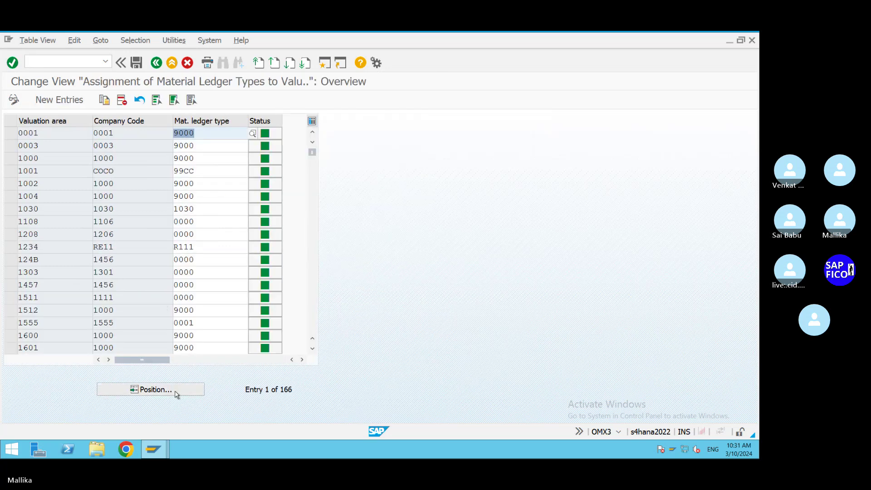
Try to delete the ledger type assignment of valuation area MAL2, and leave the transaction for the start screen
click(156, 390)
text(M)
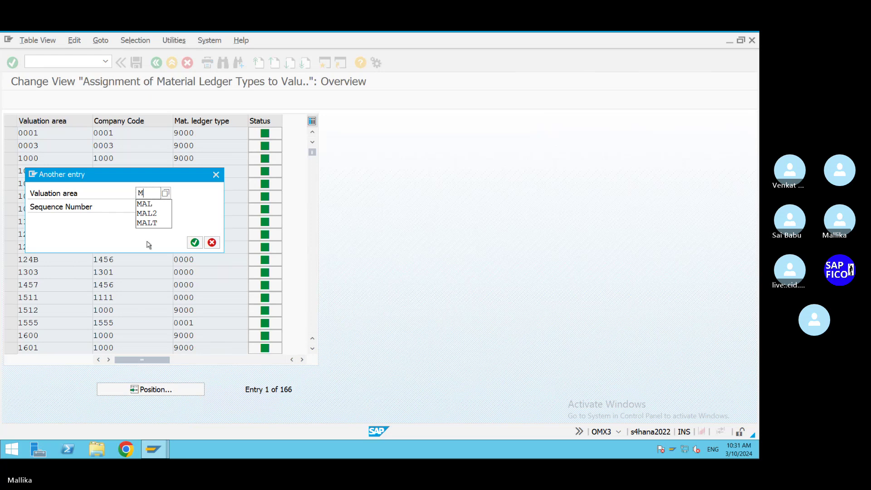
click(150, 213)
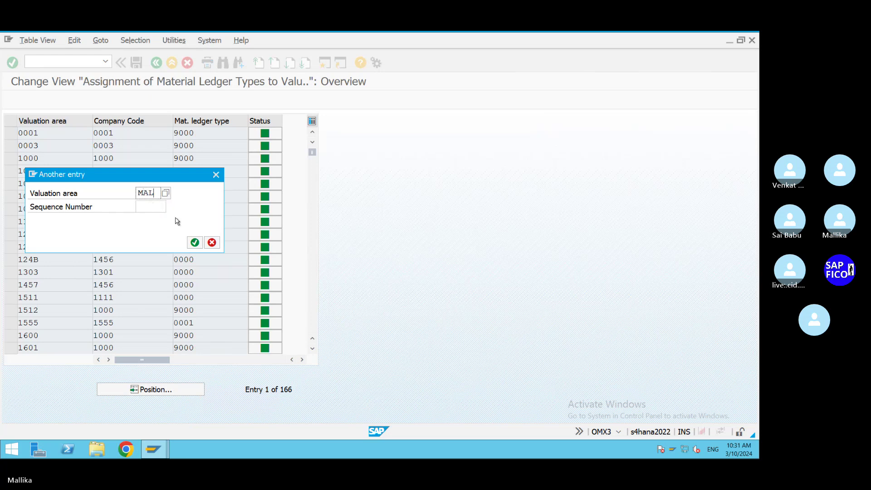
click(195, 242)
click(10, 133)
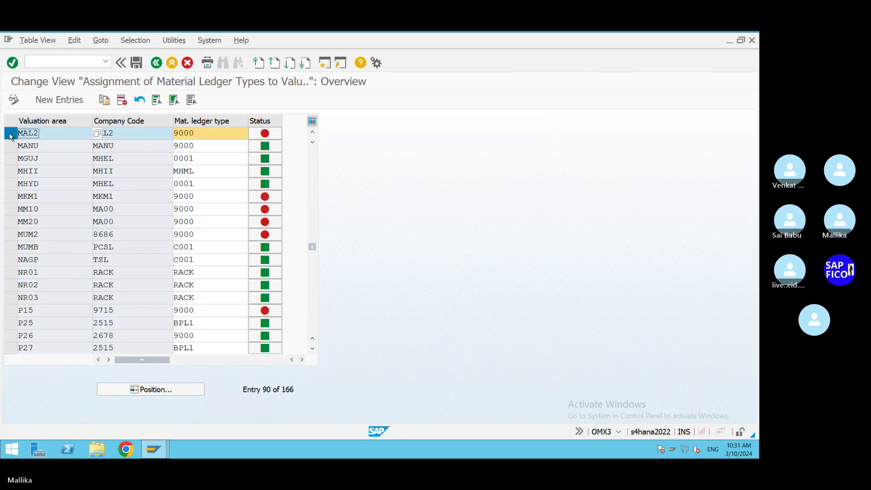
click(122, 101)
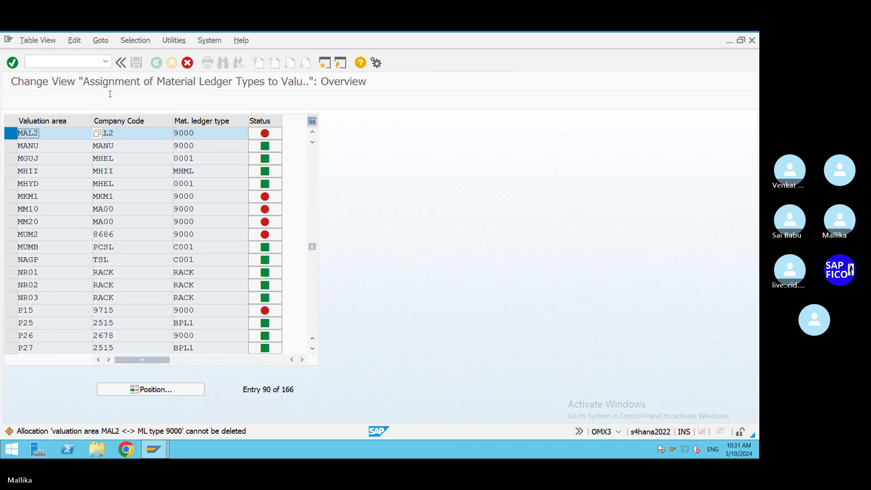
click(48, 61)
text(/n)
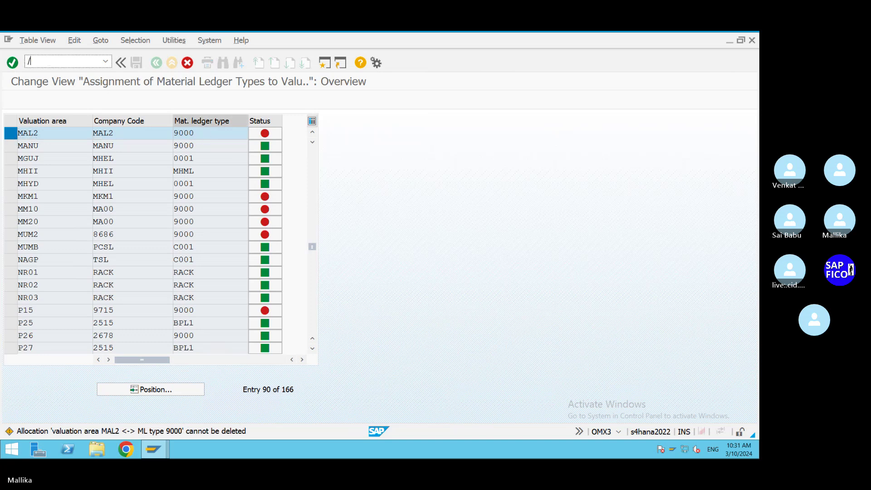
key(Return)
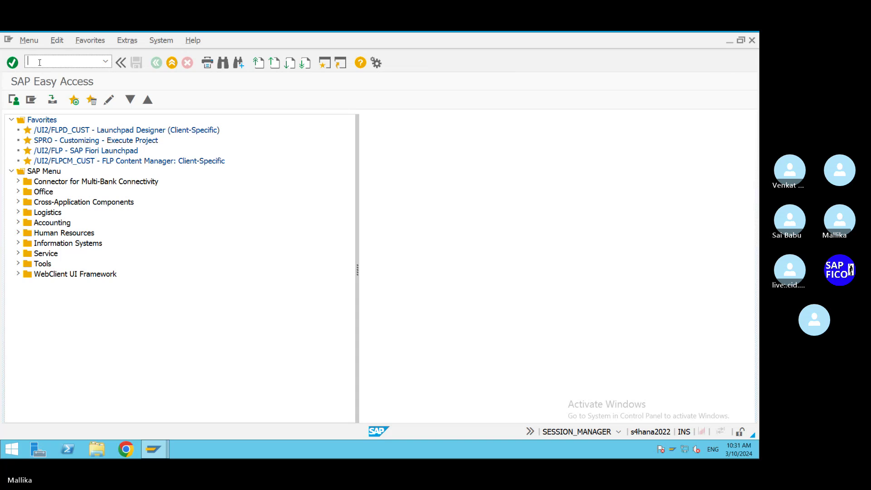
Reopen transaction OMX3 and position the assignment list on valuation area MAL2
text(/NQMX3)
key(Return)
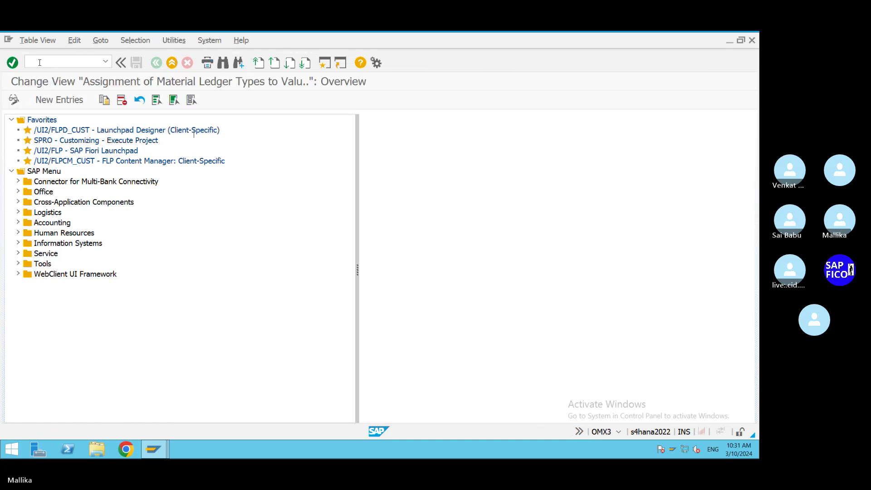
click(177, 390)
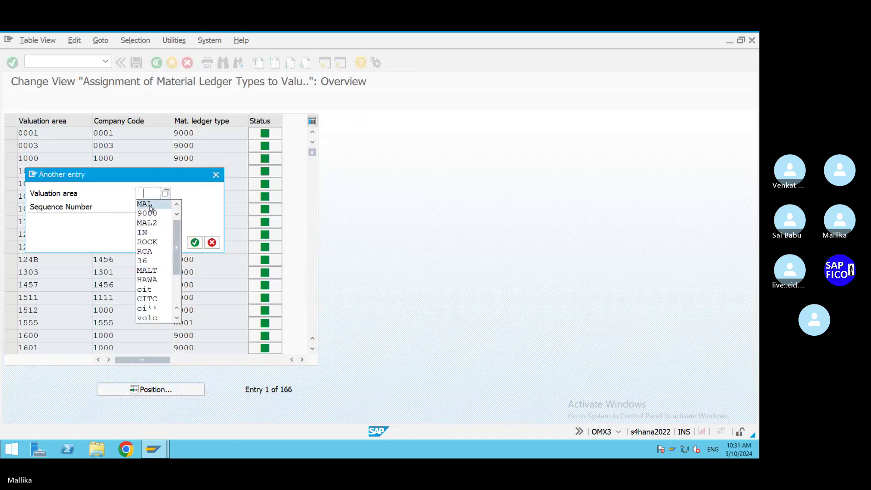
click(146, 223)
click(194, 242)
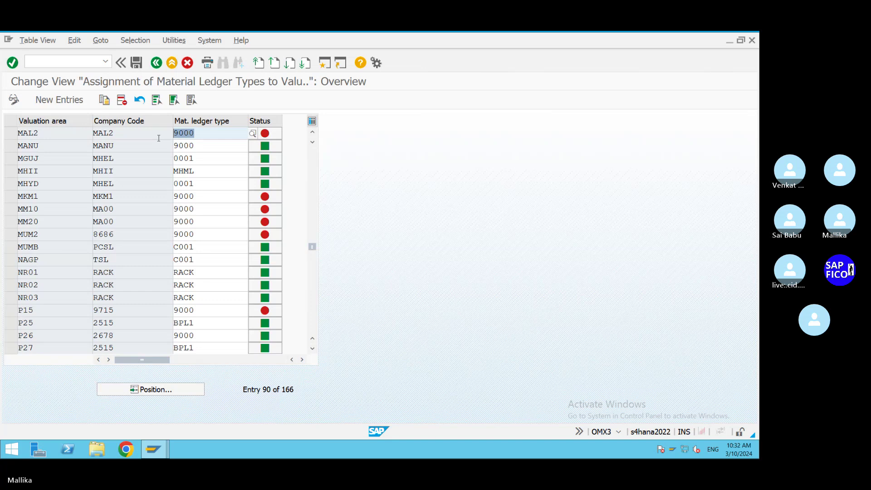
Assign material ledger type 0001 to valuation area MAL2 and save it under the proposed customizing request
key(Delete)
text(0001)
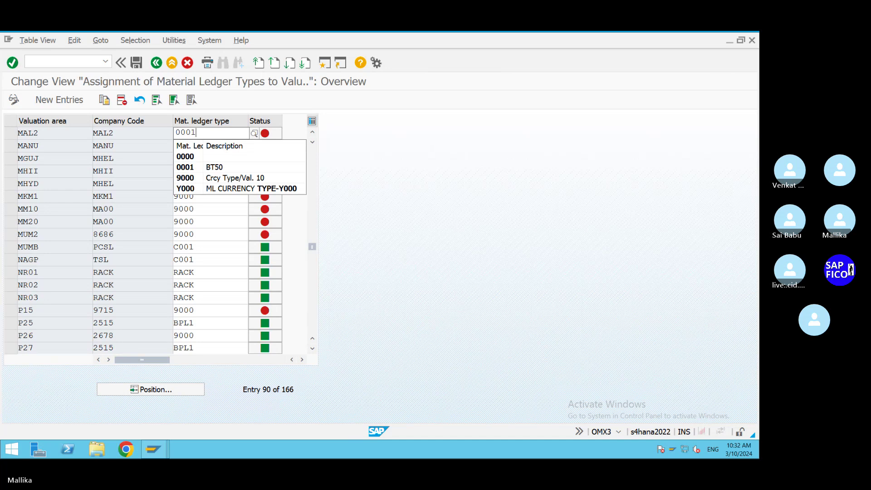
key(Return)
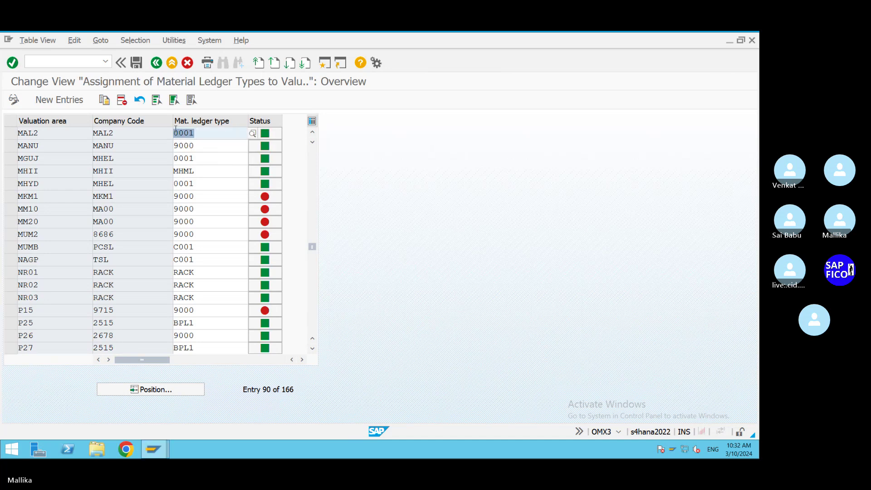
click(136, 62)
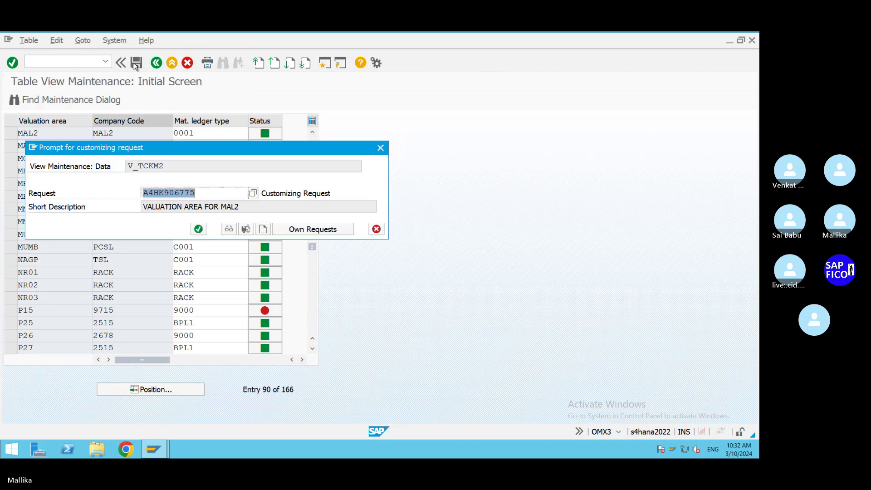
click(198, 229)
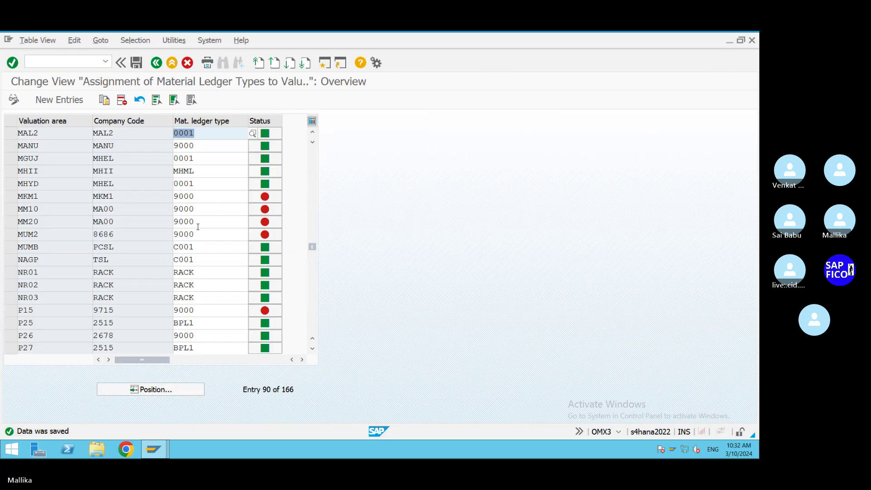
Open transaction OMX1 and position the activation list on valuation area MAL2 to check its status
click(43, 60)
text(/NM)
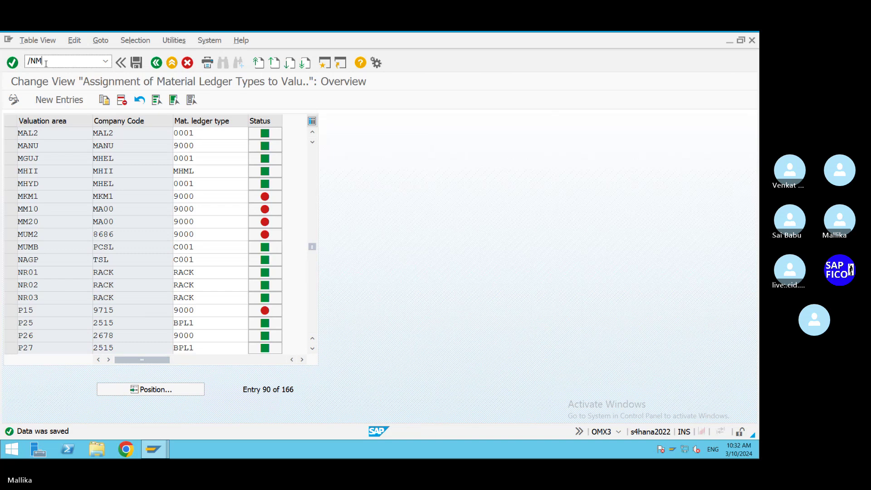
key(BackSpace)
text(OMX1)
key(Return)
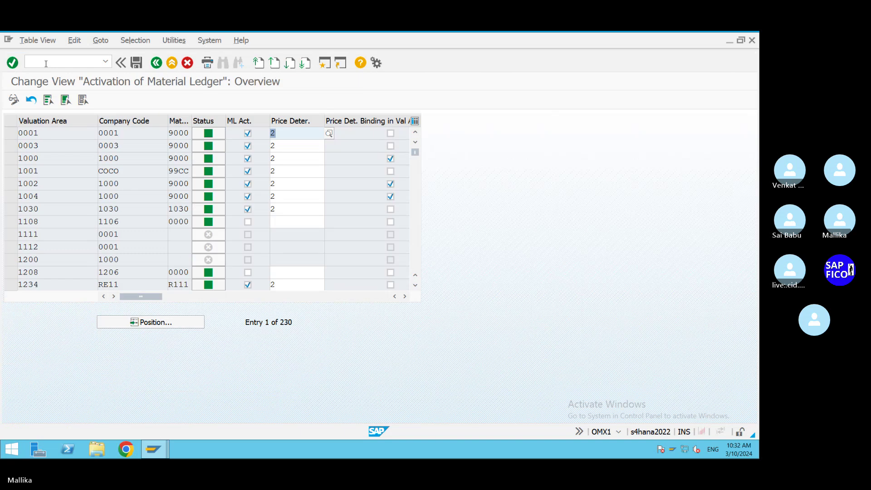
click(180, 323)
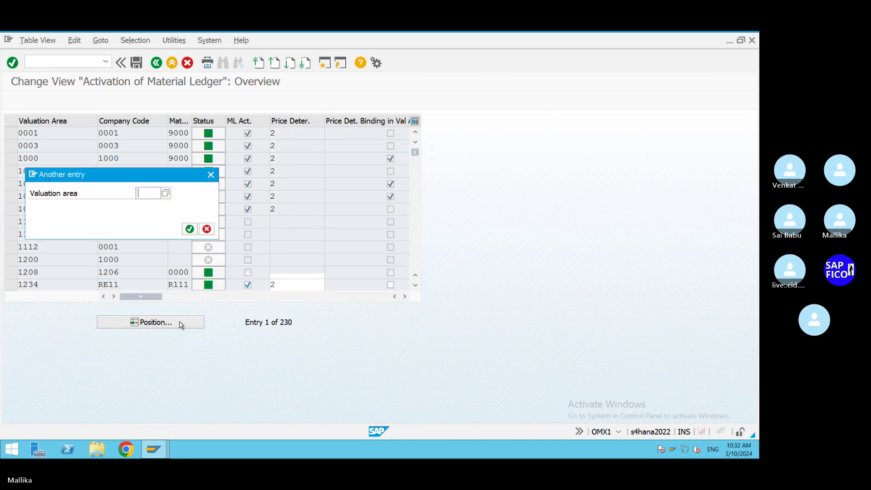
text(M)
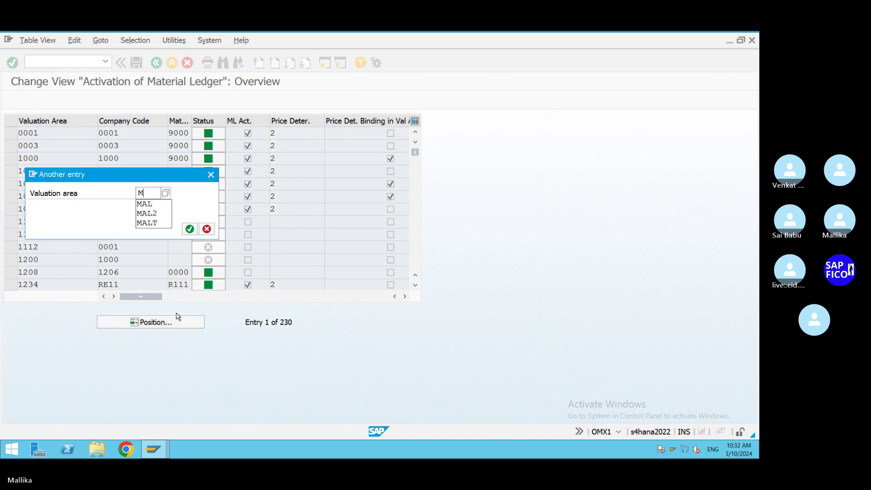
click(157, 208)
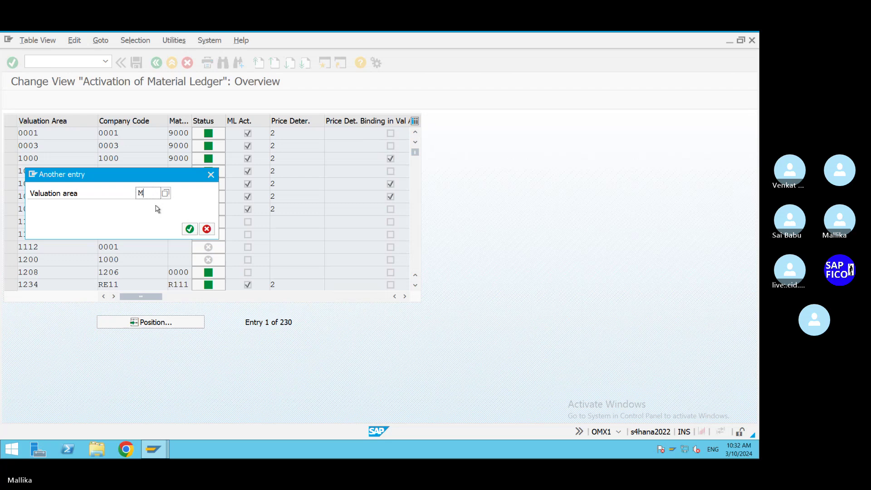
click(189, 229)
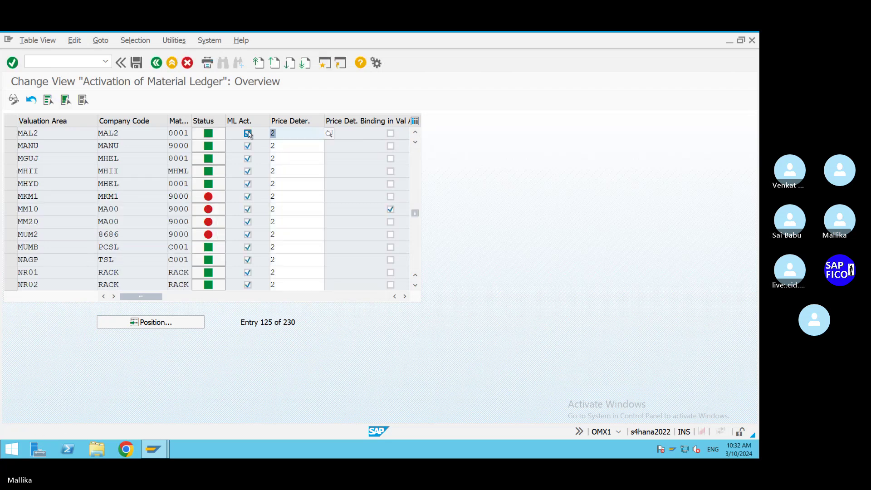
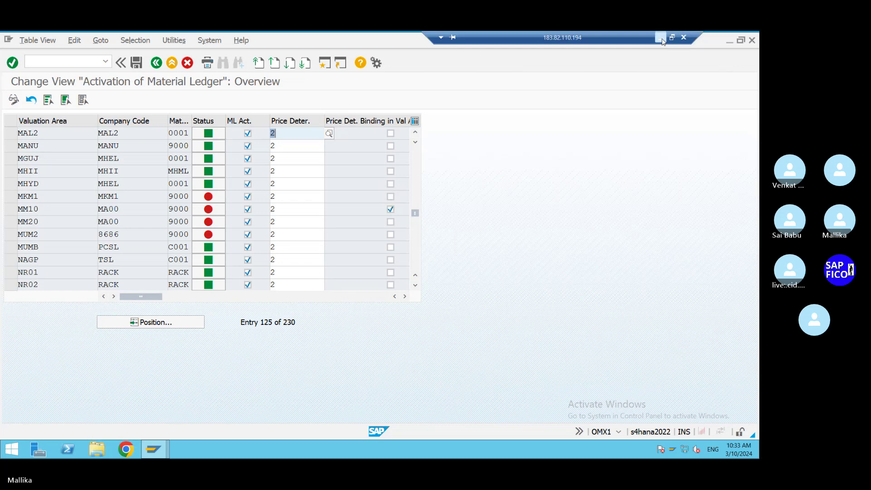
Switch to the Word notes and correct the transaction code in item 20 d to CKMSTART
click(663, 40)
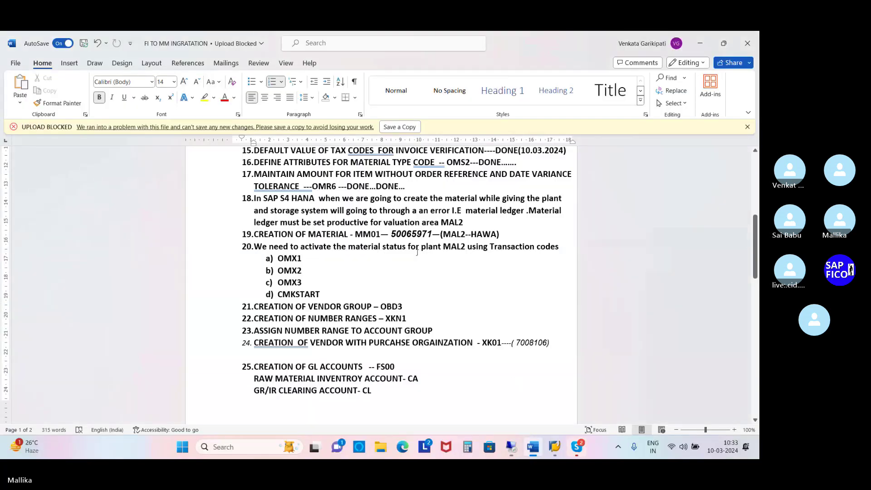
click(297, 294)
key(BackSpace)
key(BackSpace)
text(KM)
Annotate OMX1 in item 20 a with "---Activation of material ledgers", correcting the spelling of "Activation"
click(323, 264)
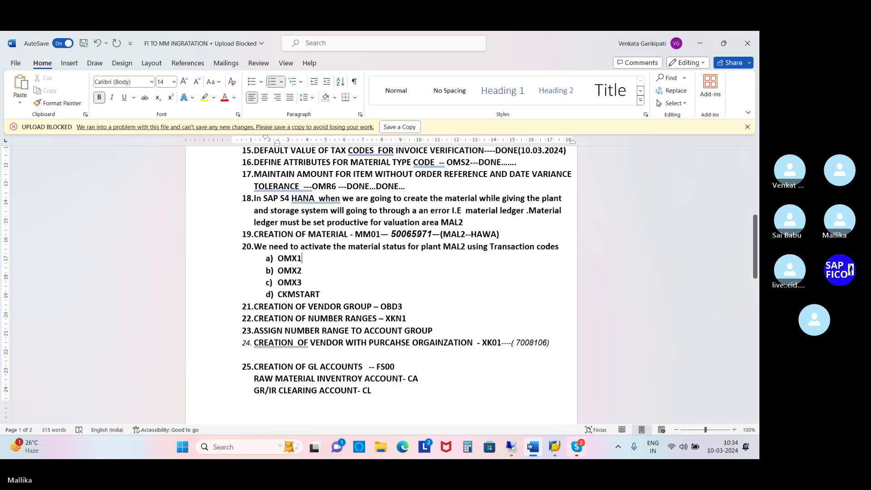
text(---a)
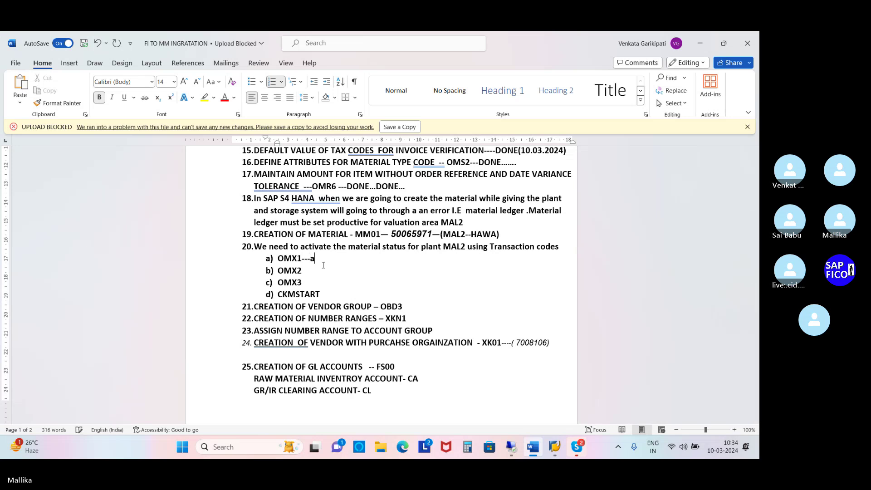
key(BackSpace)
text(Activitaion of)
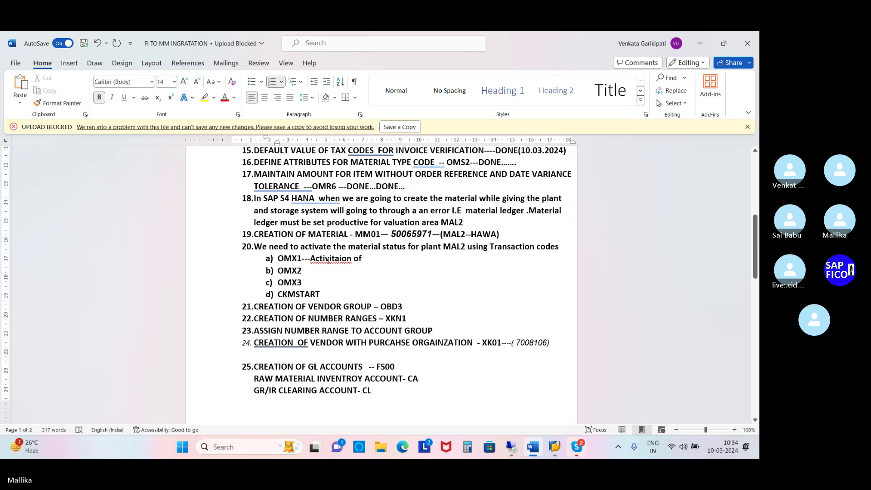
right_click(328, 260)
click(286, 205)
click(365, 259)
text(mater)
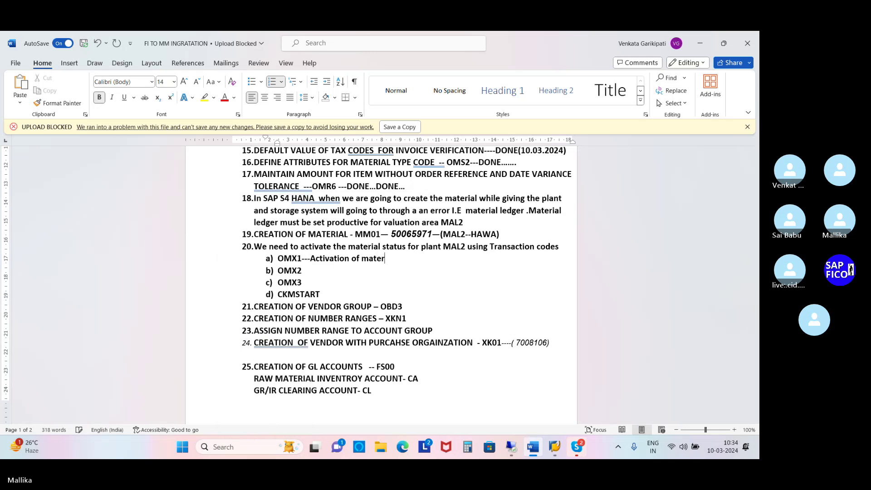
text(ial ledgers)
Annotate OMX2 in item 20 b with "----Define material ledger type with currency type" and start the dashes after OMX3
click(311, 271)
text(----)
scroll(311, 272, down, 1)
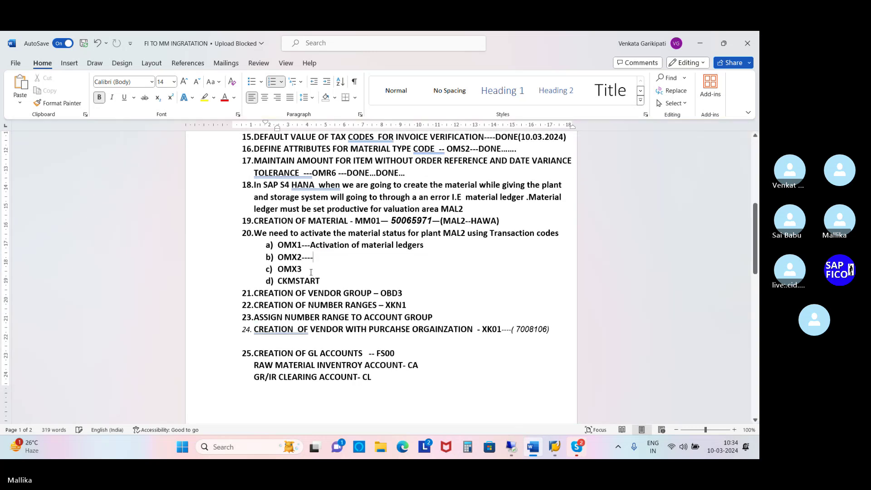
scroll(311, 272, up, 1)
text(De)
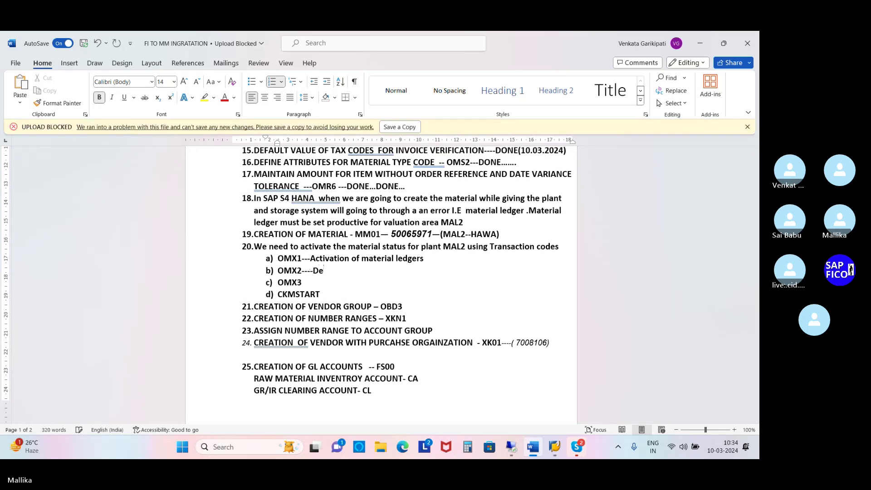
text(fine material ledger typ)
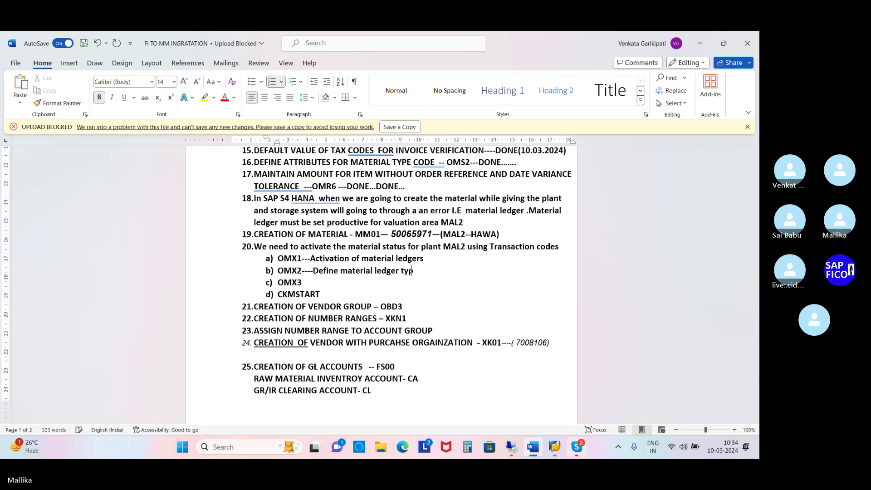
text(e )
text(with cur)
text(renc)
text(y tyt)
text(o)
key(BackSpace)
key(BackSpace)
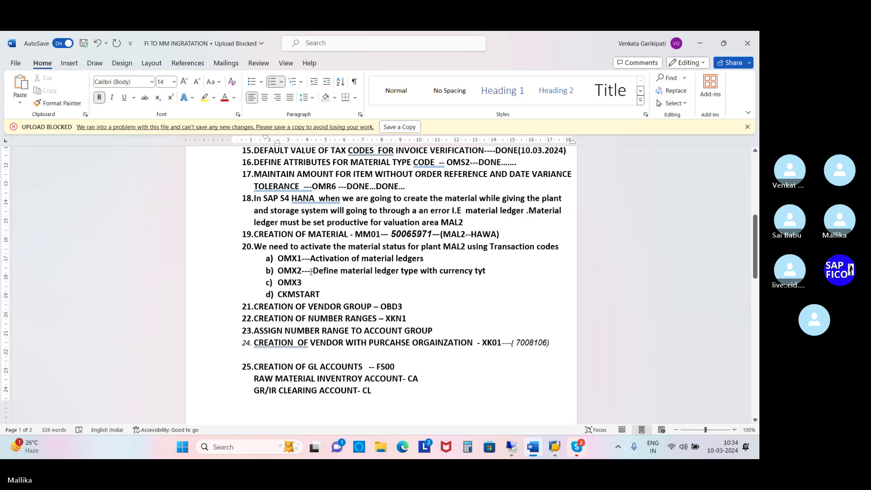
text(pe--)
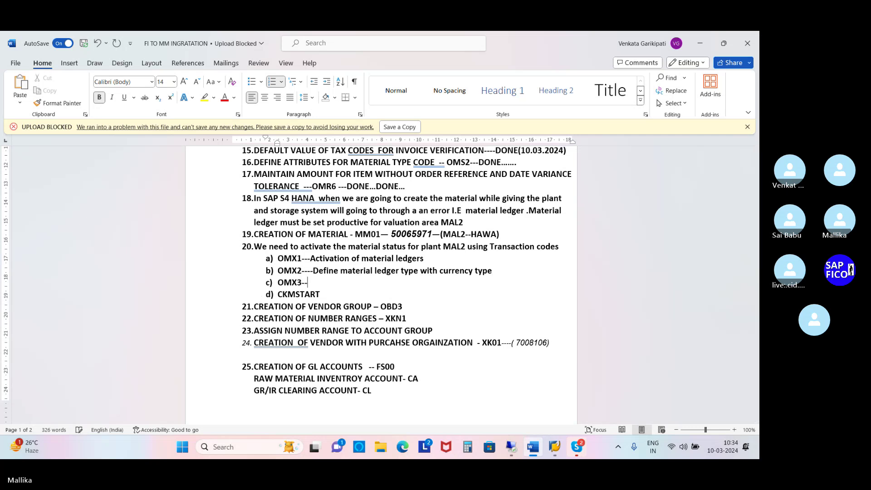
Complete the OMX3 note in item 20 c as "----Assign material ledger type to the valuation area"
text(--assignment of)
key(BackSpace)
key(BackSpace)
key(BackSpace)
key(BackSpace)
key(BackSpace)
key(BackSpace)
key(BackSpace)
text(materila)
text( ledger)
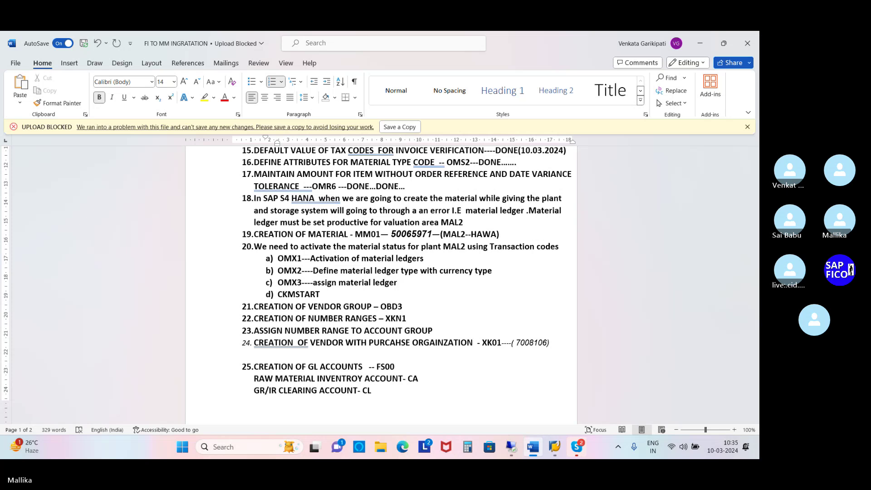
text( tp)
key(BackSpace)
text(ype to the b)
key(BackSpace)
text(valuation)
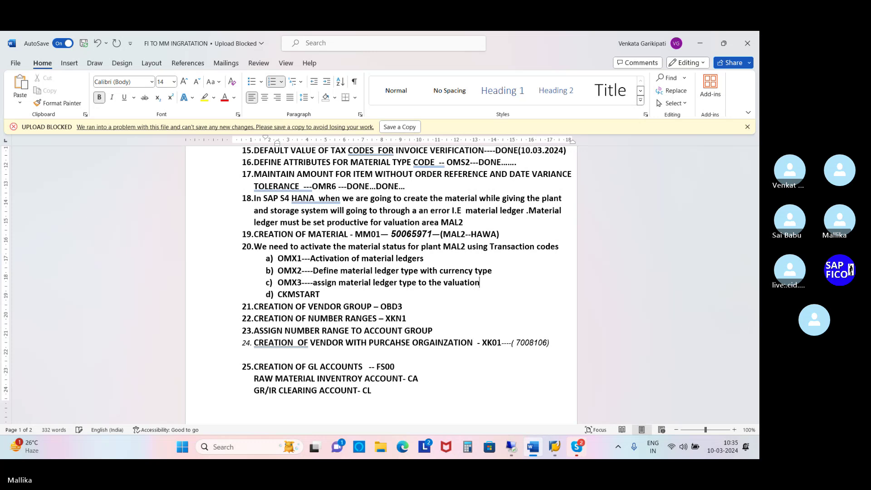
text( area)
Add a plain "----" separator after CKMSTART in item 20 d
click(330, 302)
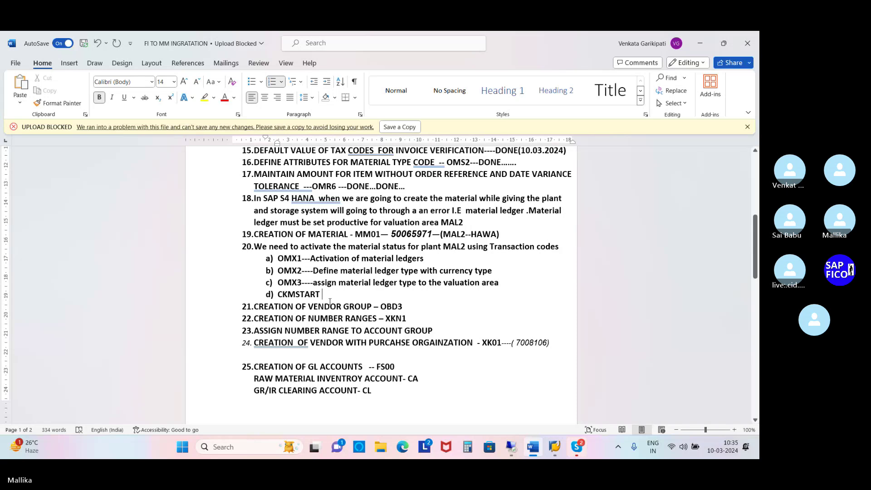
text(----)
key(ctrl+z)
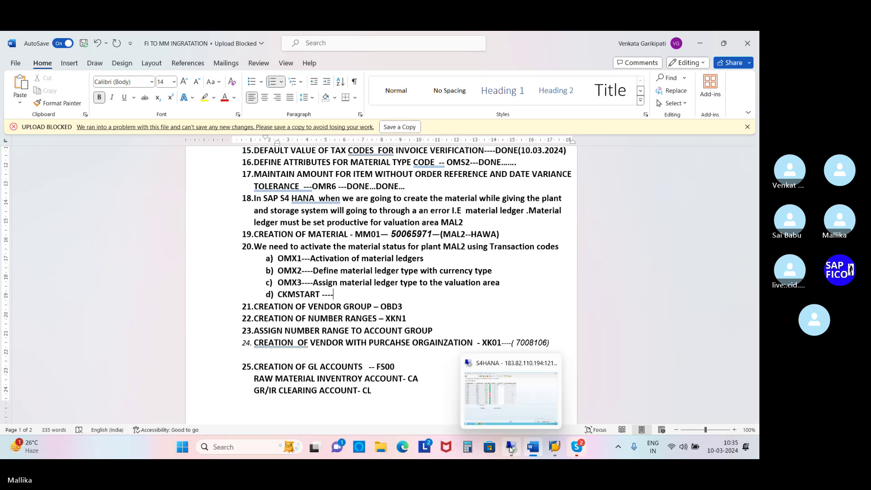
Switch to SAP, open transaction CKMSTART, turn off background processing and set the exchange rate type to M
click(511, 447)
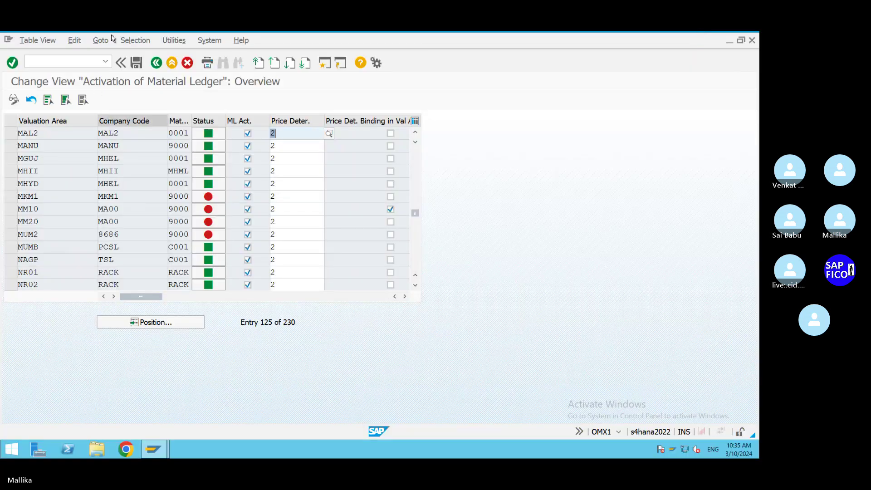
click(106, 61)
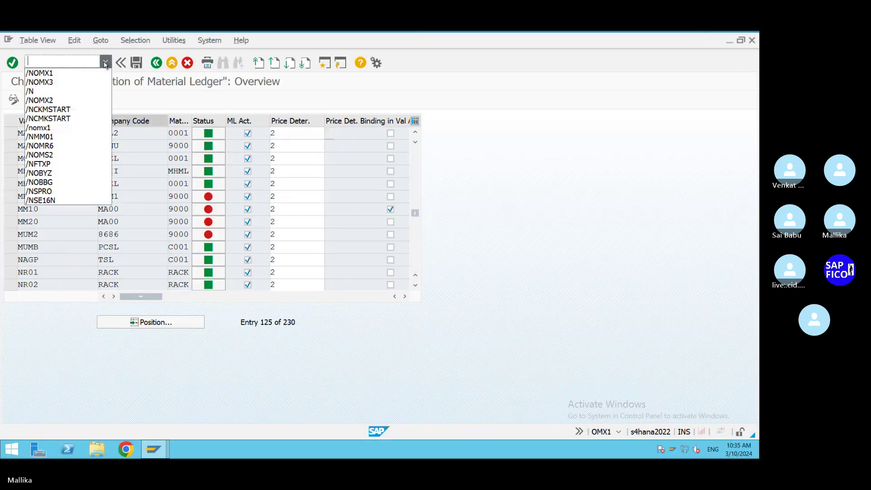
click(69, 112)
key(Return)
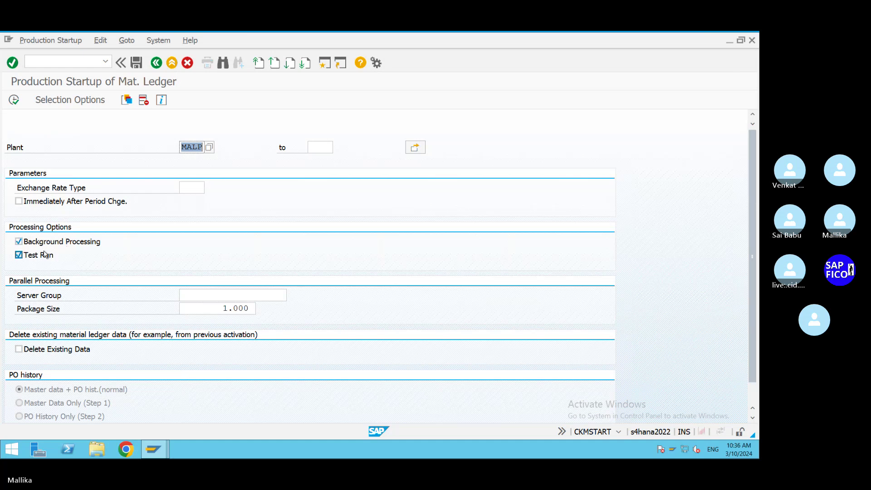
click(18, 242)
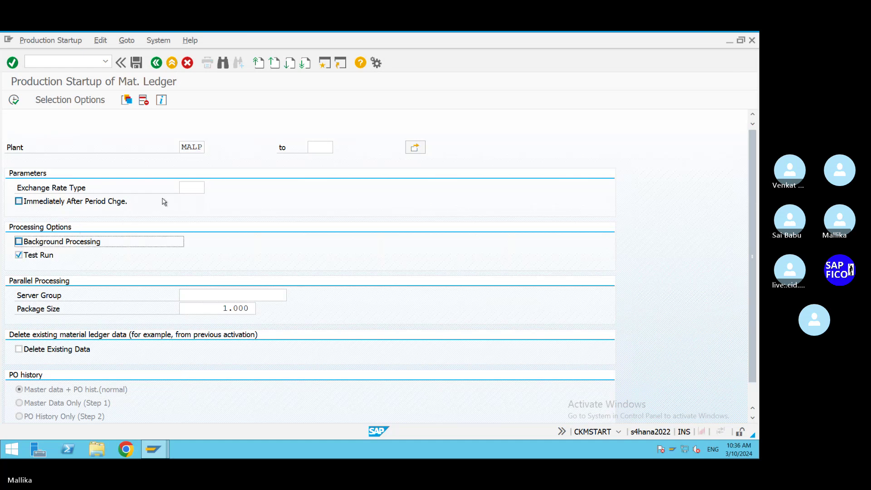
click(190, 189)
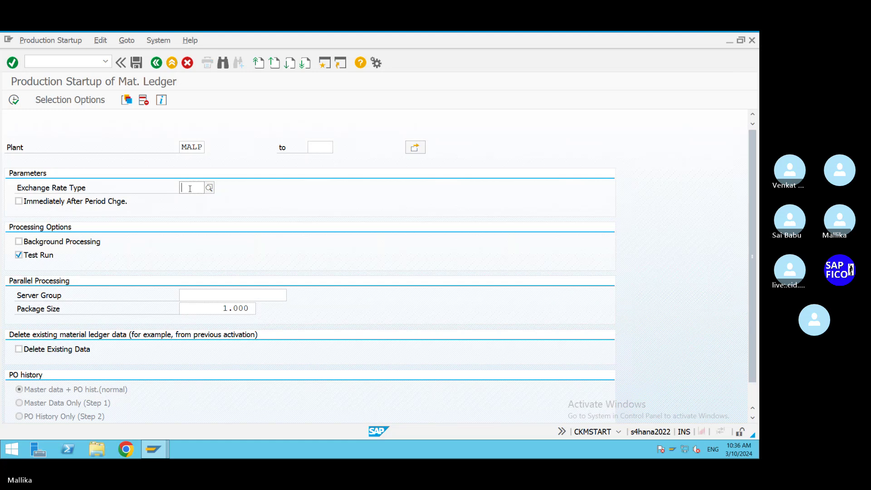
text(M)
click(194, 214)
Check the plant code in the Word notes, and set the startup plant to MAL2 by finding "mal" in SAP's plant value list
click(659, 38)
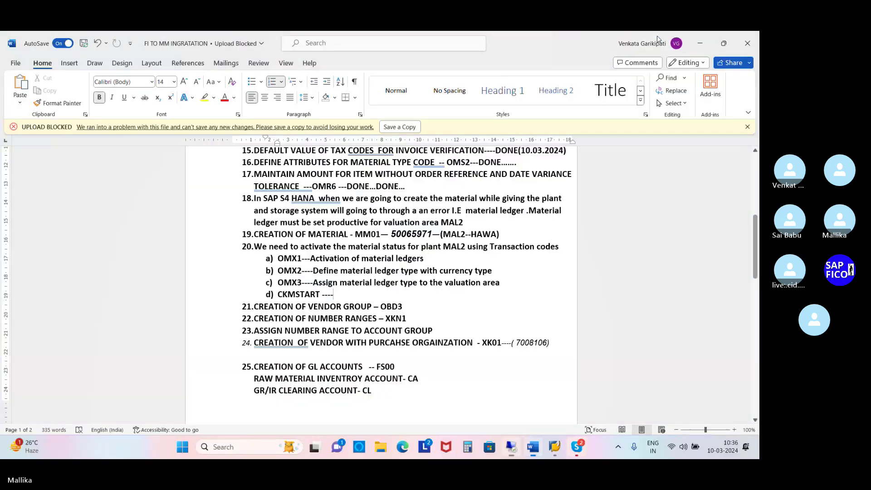
scroll(463, 229, up, 5)
scroll(463, 229, up, 3)
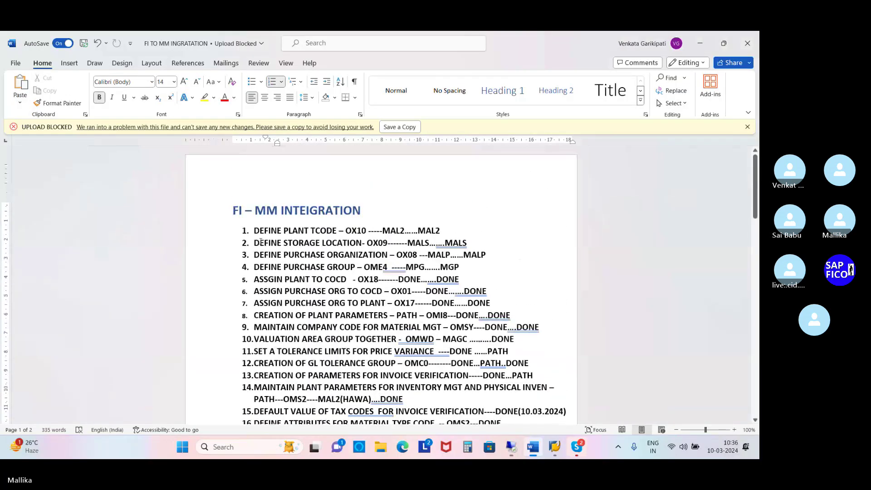
click(449, 230)
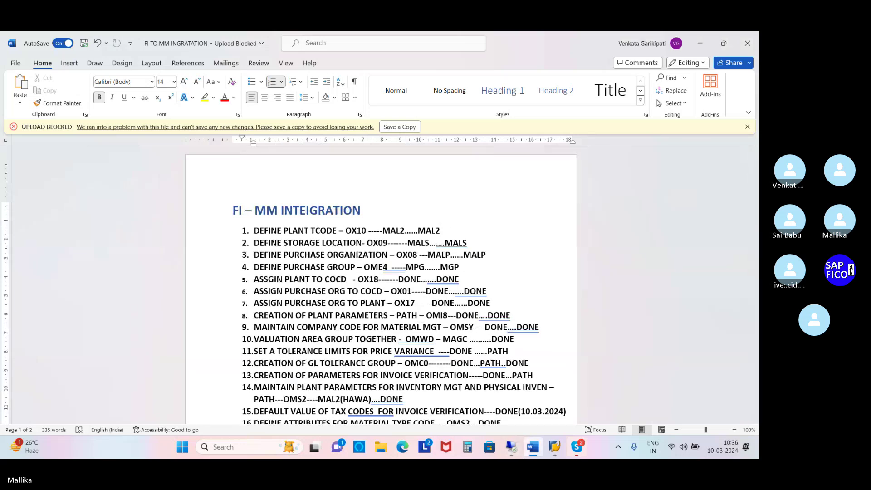
click(510, 447)
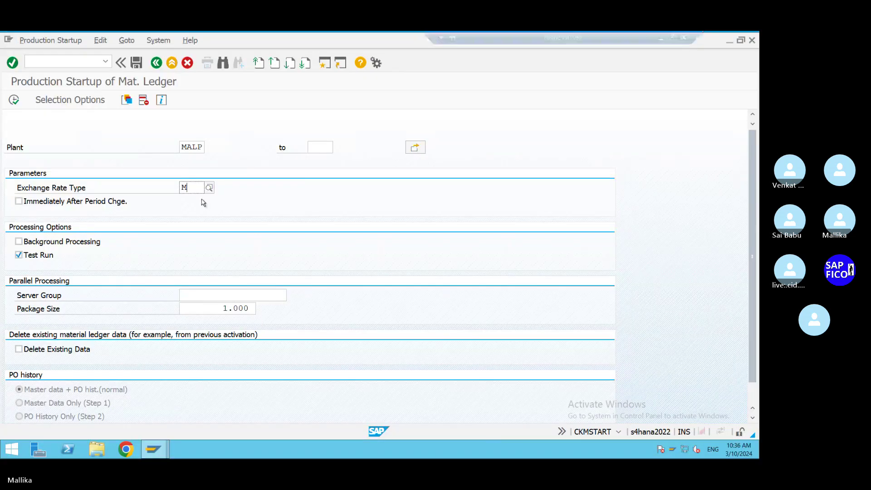
double_click(186, 147)
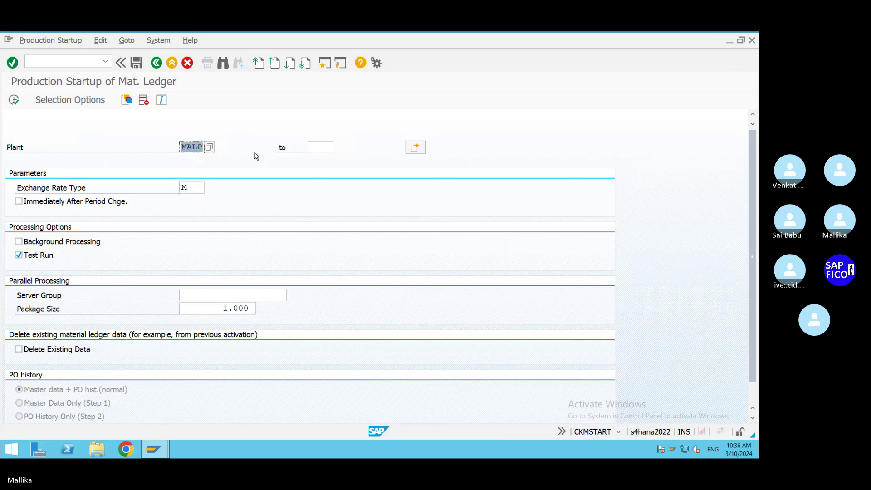
text(mal2)
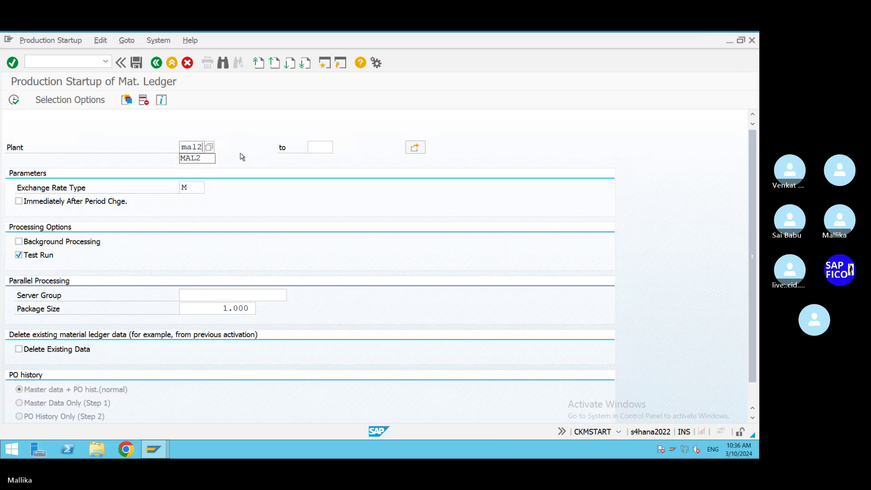
click(202, 161)
click(209, 147)
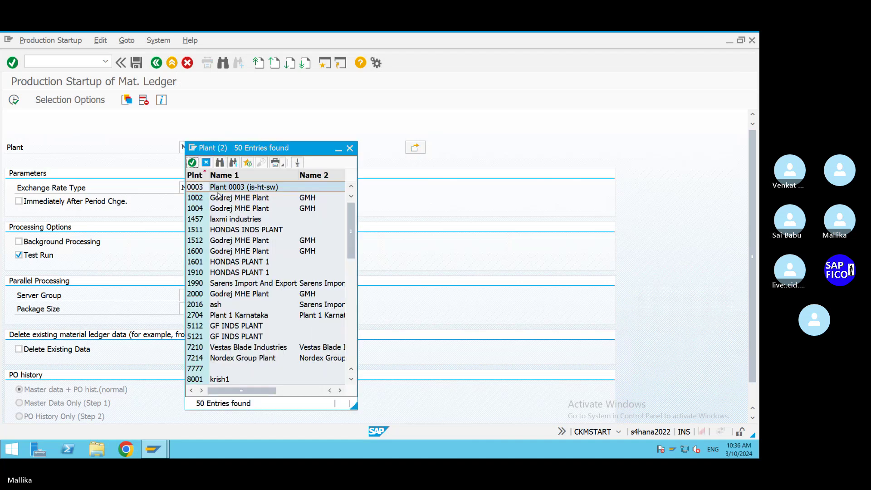
click(220, 163)
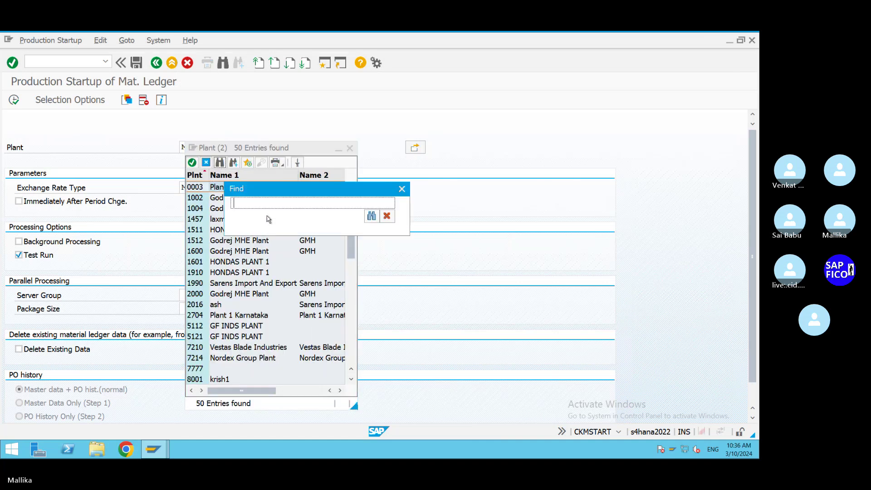
text(mal)
click(370, 218)
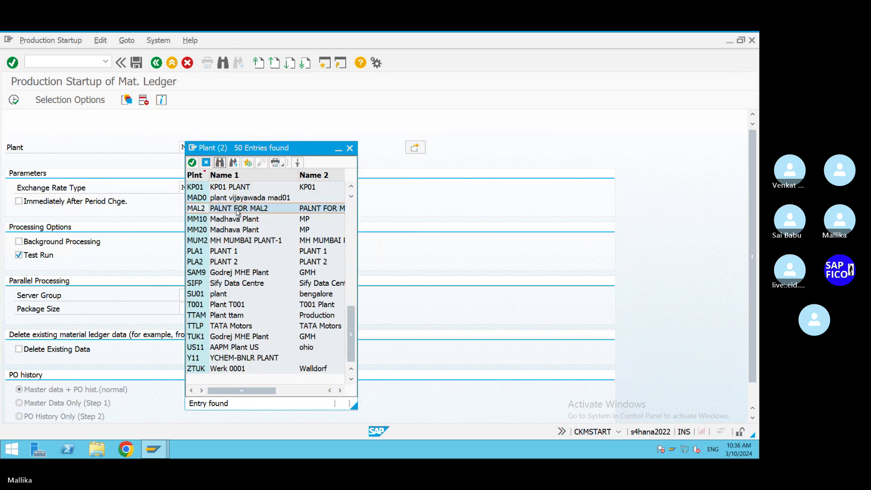
double_click(241, 208)
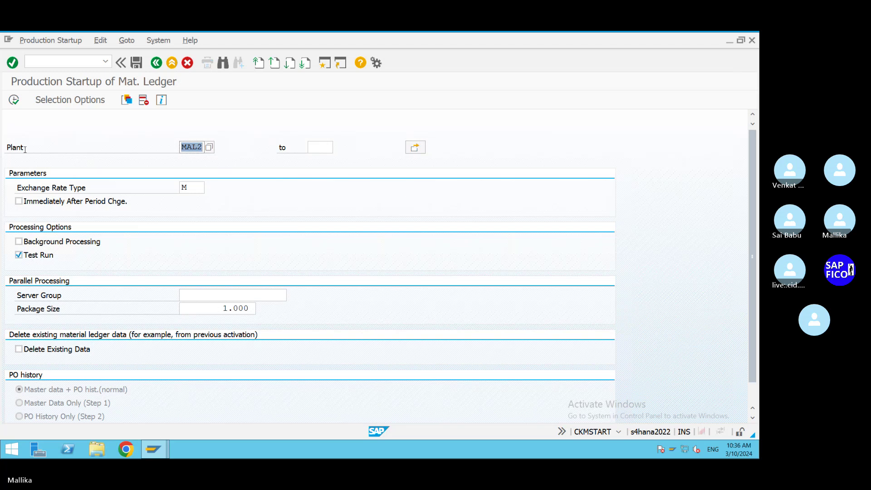
Execute the material ledger production startup as a test run for plant MAL2, review its log and return to the selection screen
click(14, 100)
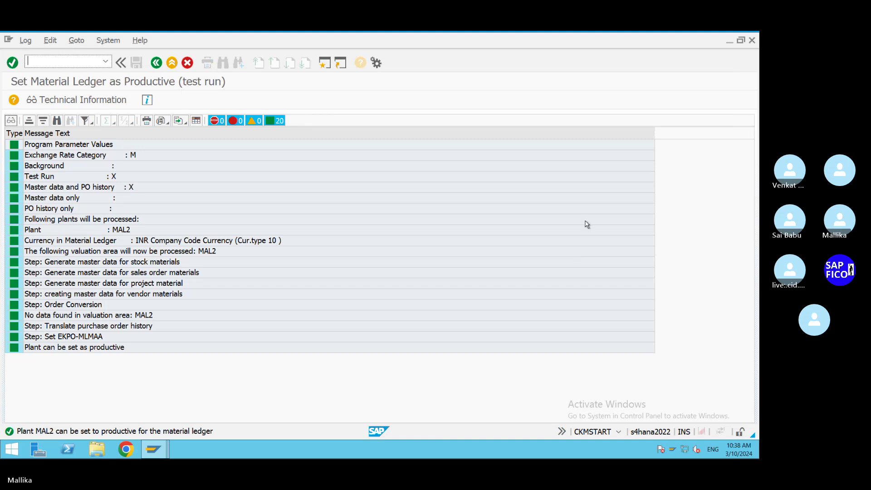
click(157, 63)
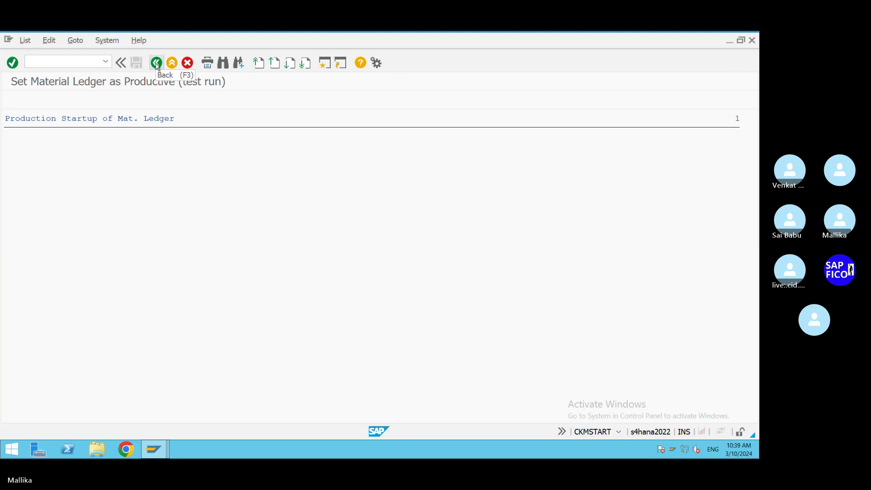
click(157, 64)
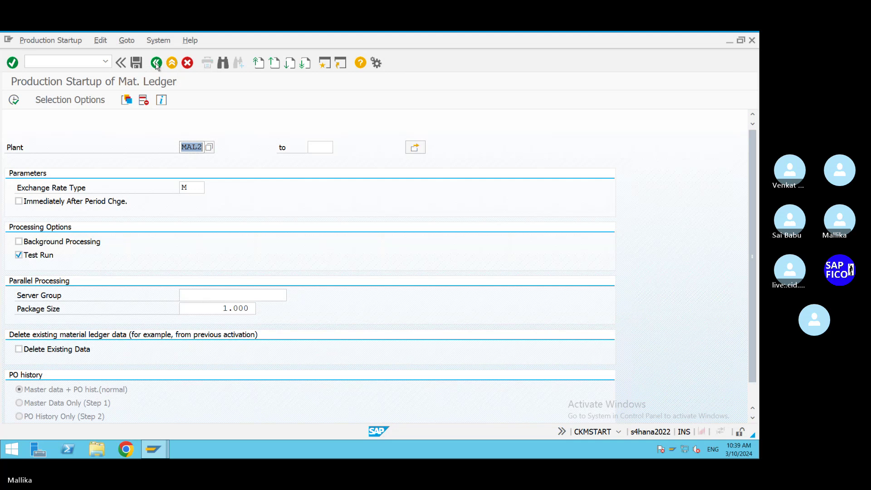
Turn off the test run, turn on background processing, and execute the production startup job for plant MAL2 with output device lp01
click(19, 255)
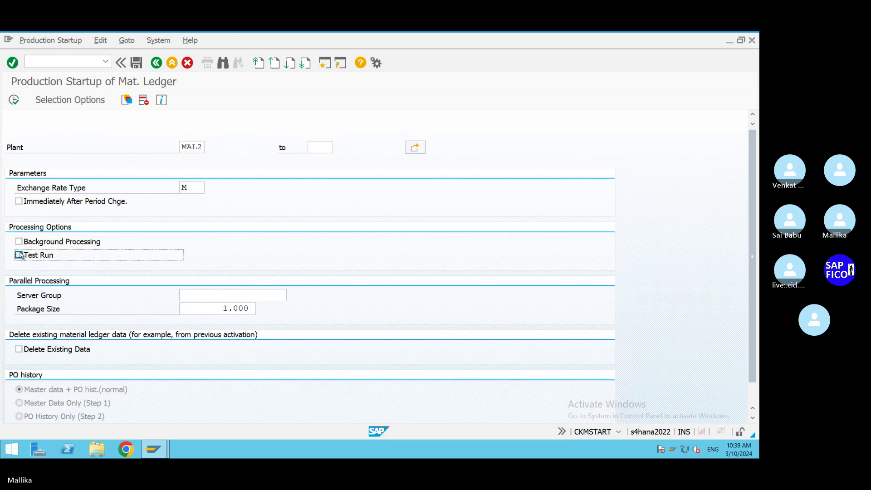
click(19, 241)
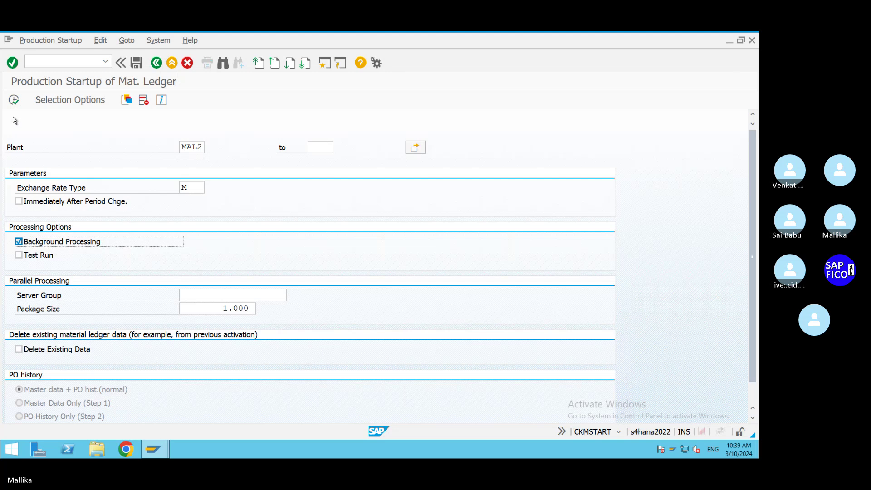
click(14, 103)
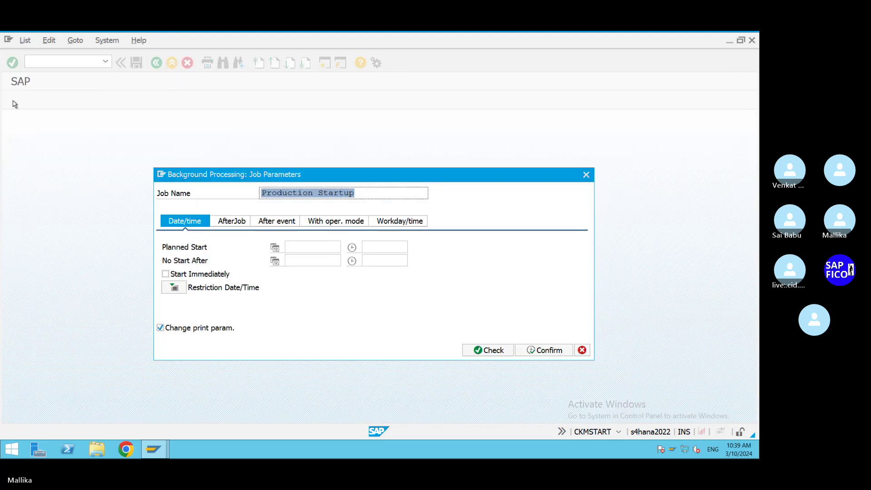
click(539, 351)
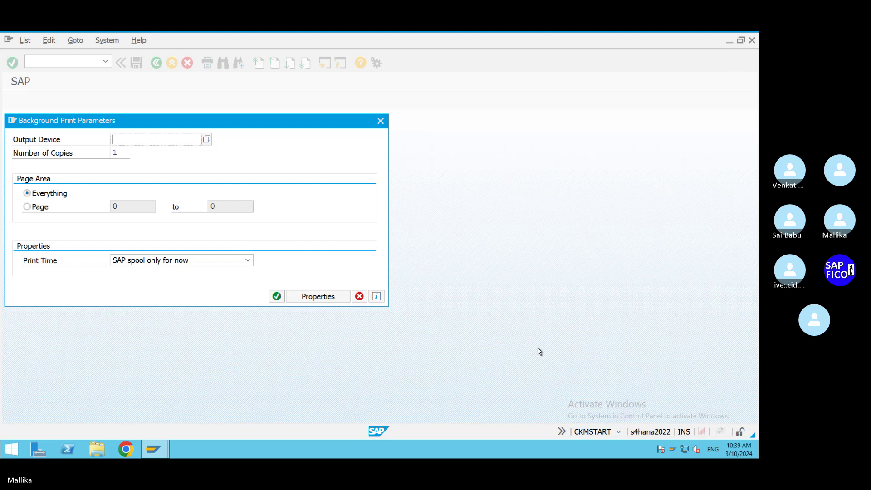
text(lp01)
click(277, 297)
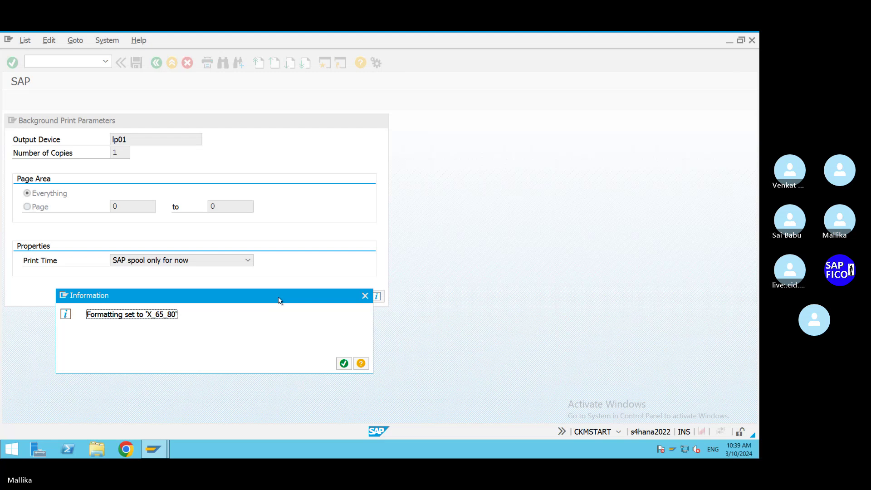
click(343, 363)
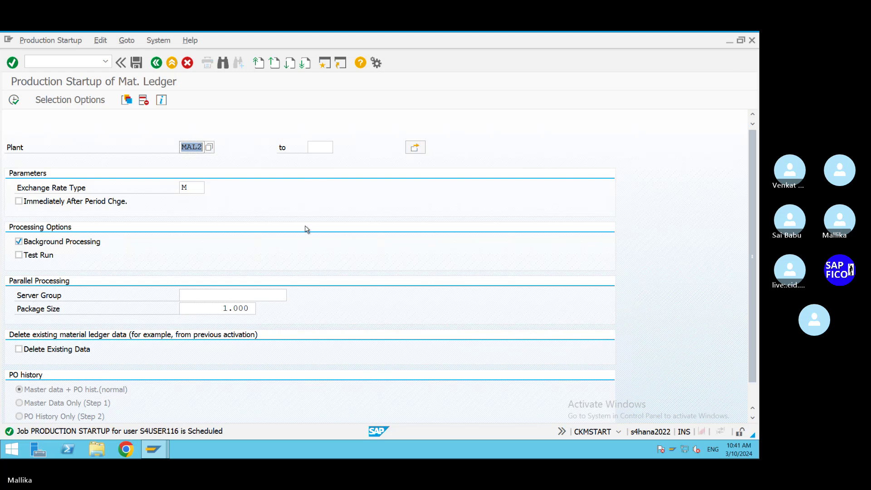
Start saving the startup selections as a variant and name it MAL_VARIENT
click(137, 65)
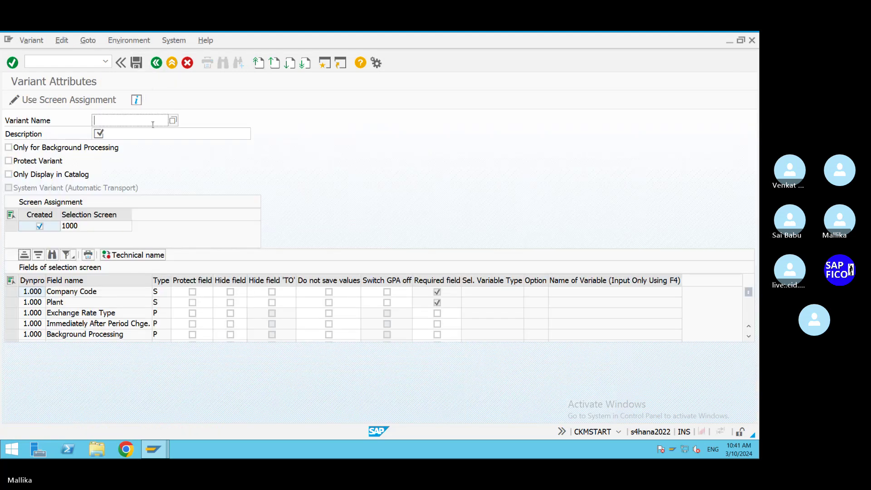
text(MAL)
text(2)
text(_)
text(MM)
click(115, 119)
key(BackSpace)
key(BackSpace)
text(L)
click(132, 118)
key(BackSpace)
key(BackSpace)
text(VARIENT)
Describe the variant as MATERIAL STATUS and save it
click(118, 131)
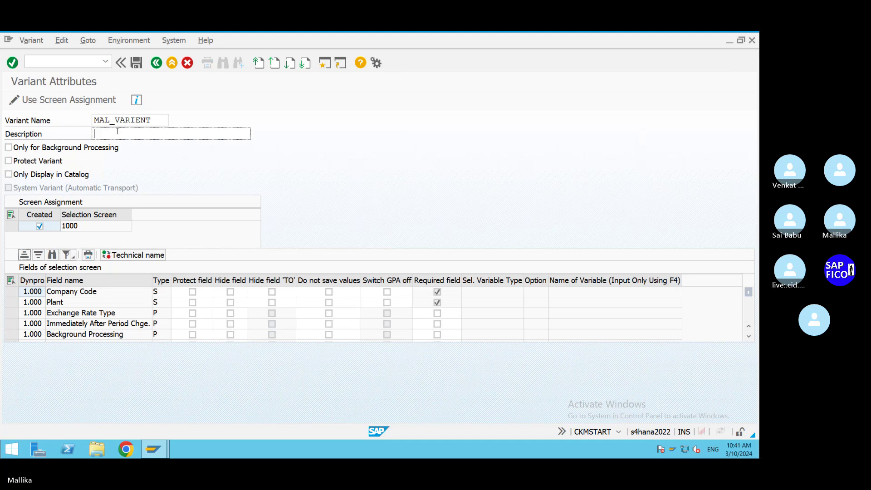
text(M)
text(A)
key(BackSpace)
text(ATERIAL STATUS)
drag(155, 120, 93, 121)
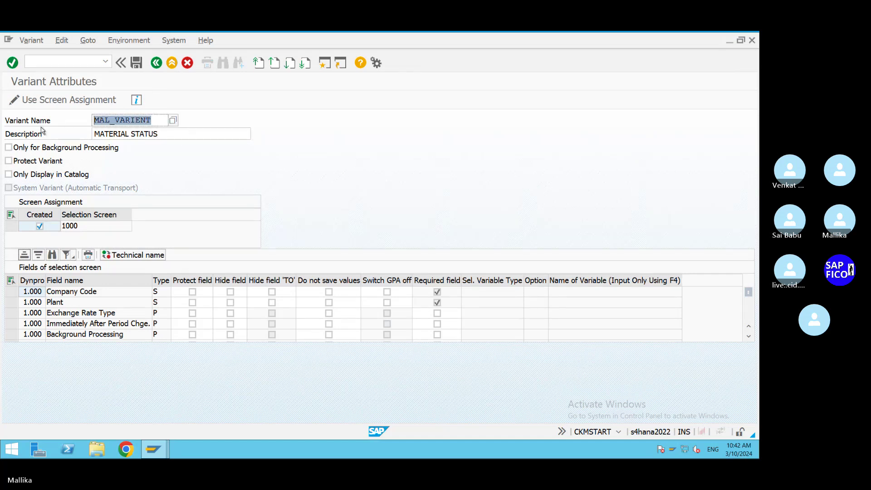
click(137, 64)
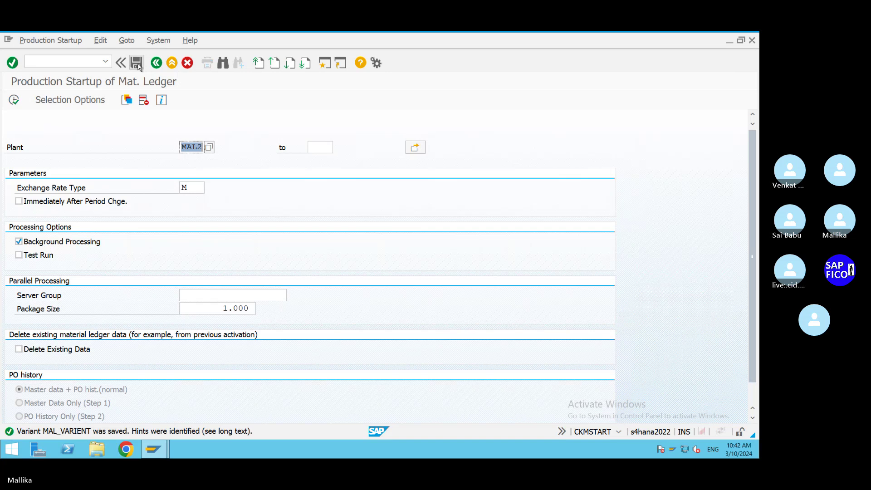
Leave the production startup and open transaction MM01 to create a material
click(35, 63)
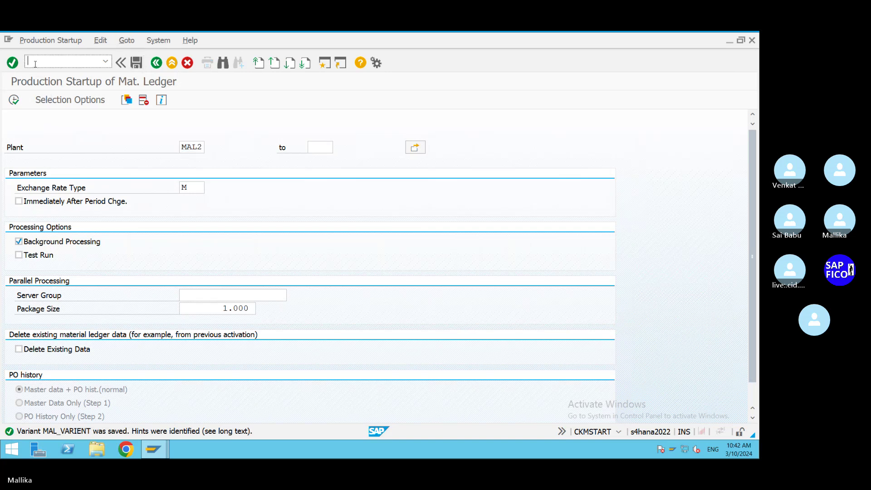
text(/N)
key(Return)
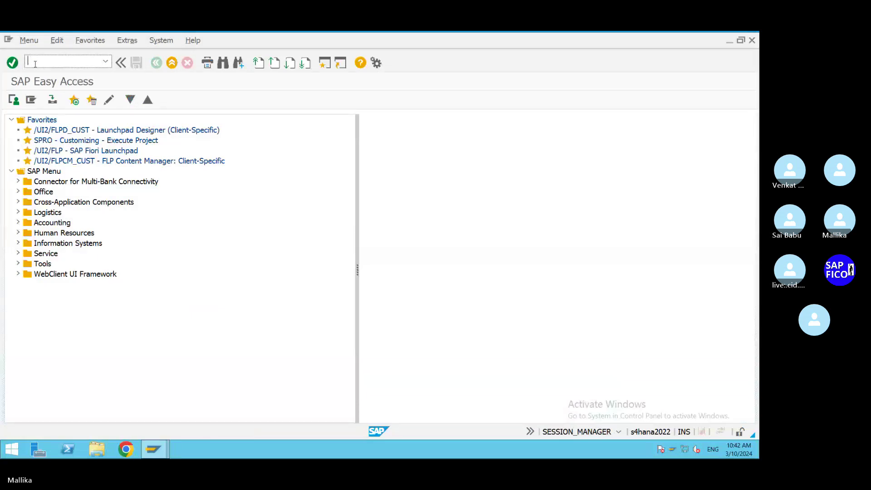
text(/NMM01)
key(Return)
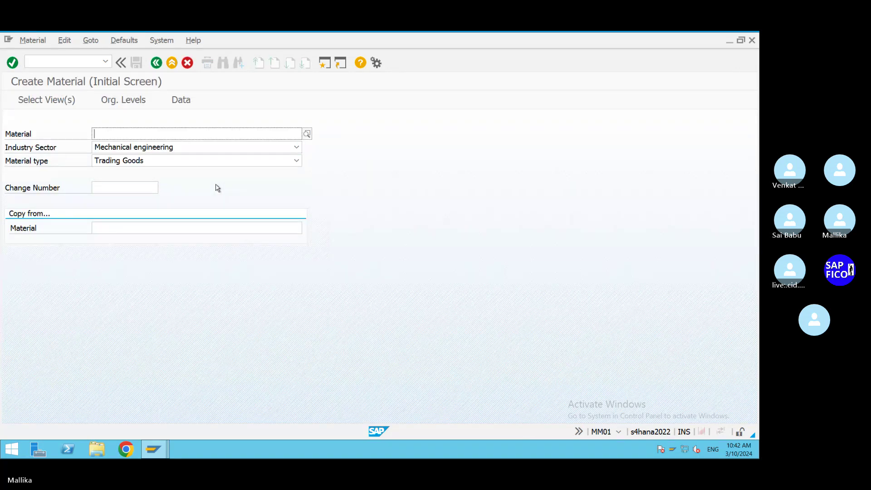
Select the material views Basic Data 1 and 2, Purchasing, General Plant Data / Storage 1 and 2, and Accounting 1 and 2
key(Return)
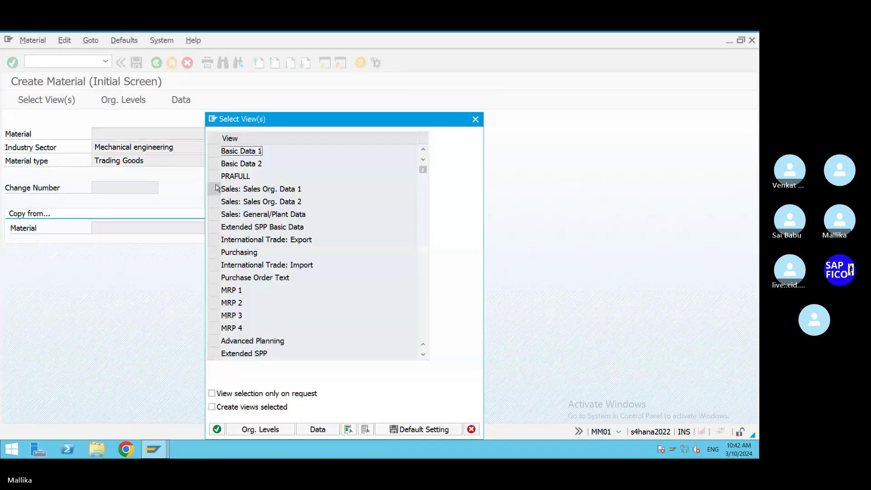
click(215, 152)
click(214, 164)
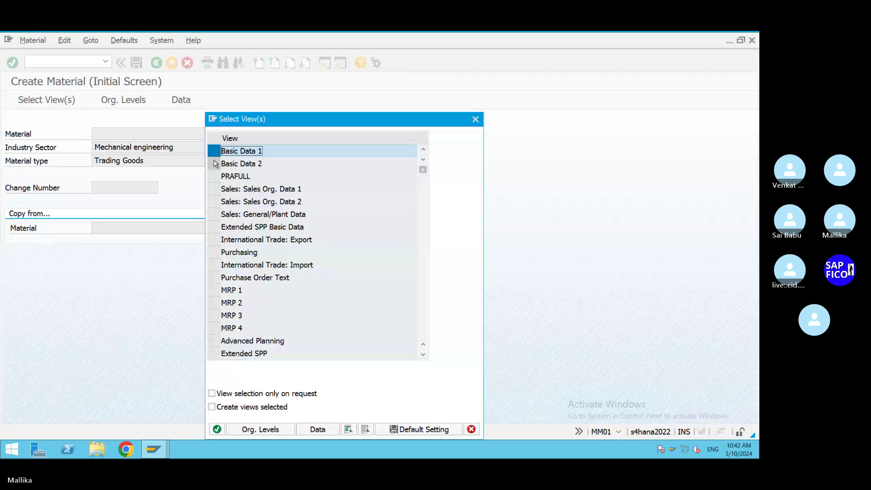
click(213, 252)
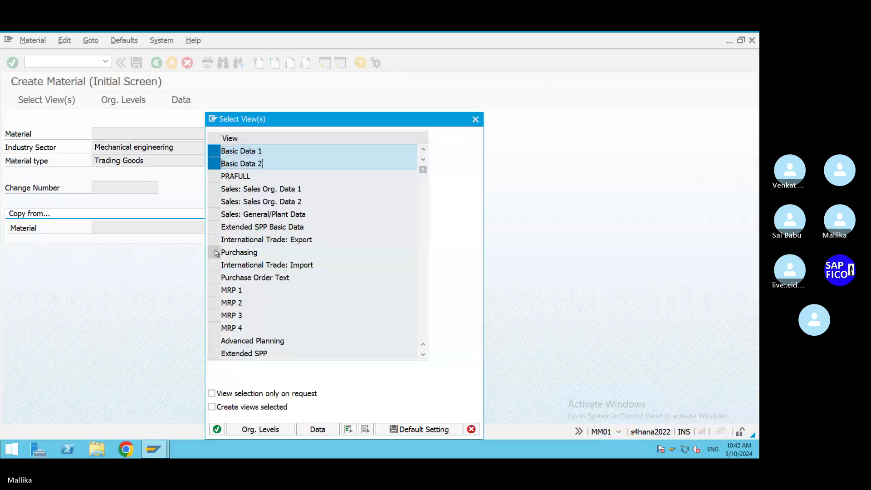
click(423, 355)
click(423, 355)
click(423, 355)
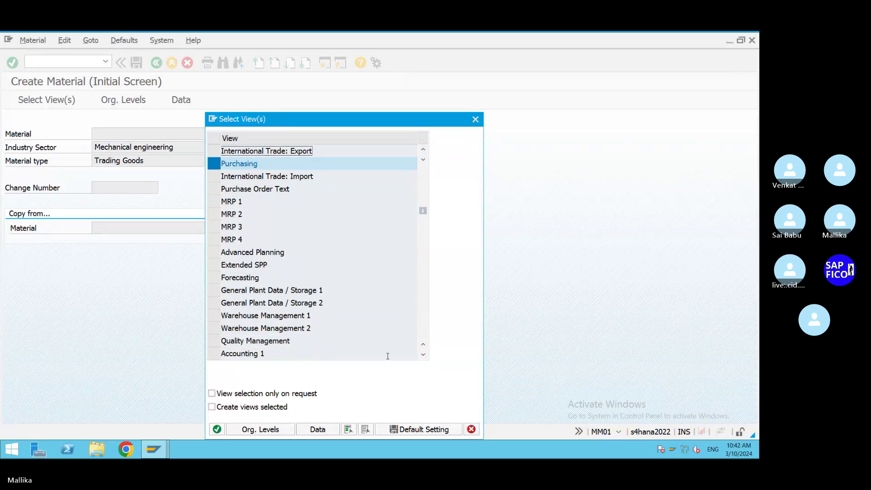
click(423, 355)
click(423, 355)
click(214, 264)
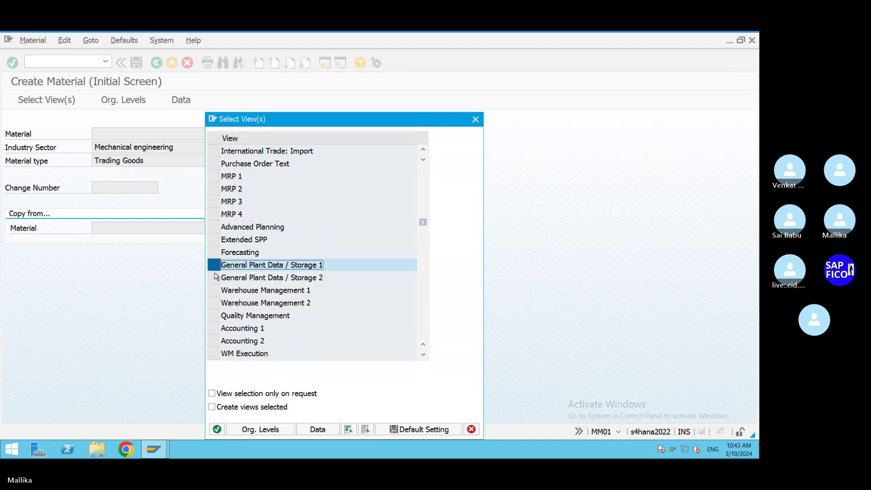
click(214, 277)
click(214, 328)
click(214, 341)
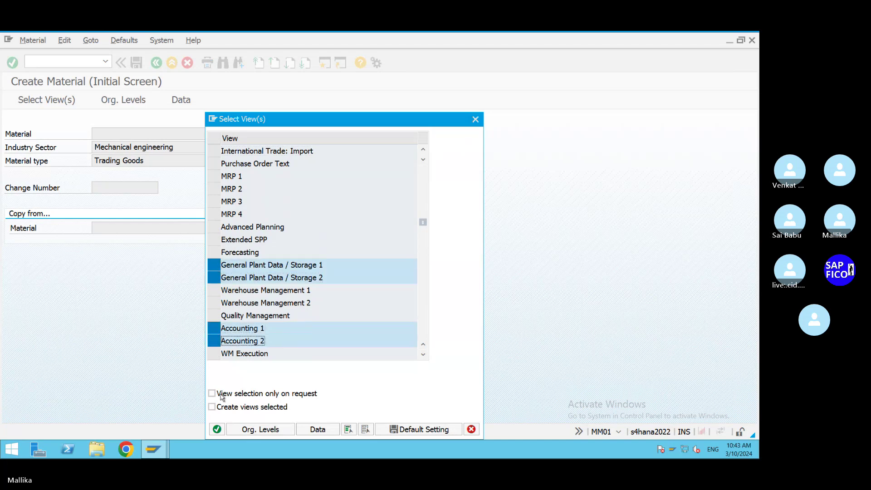
click(217, 429)
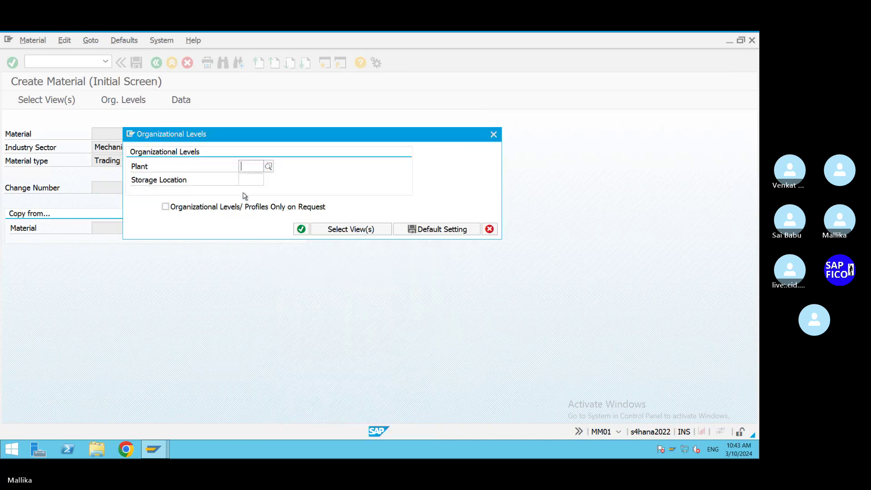
Try to continue the material creation with plant MAL2 and storage location MALS as organizational levels
text(M)
click(248, 180)
click(248, 180)
text(M)
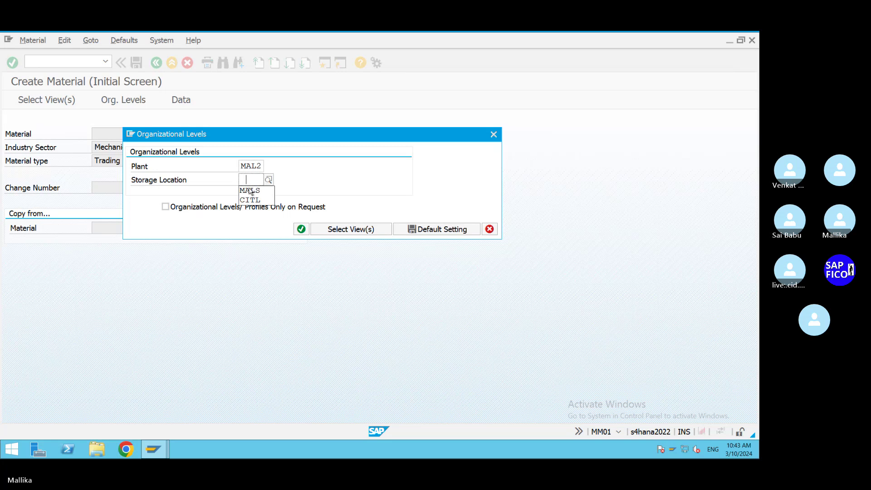
click(249, 195)
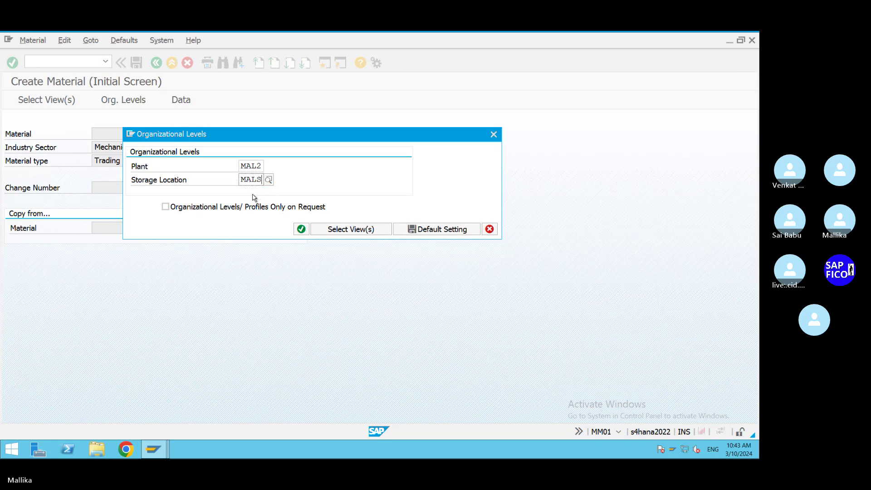
click(301, 229)
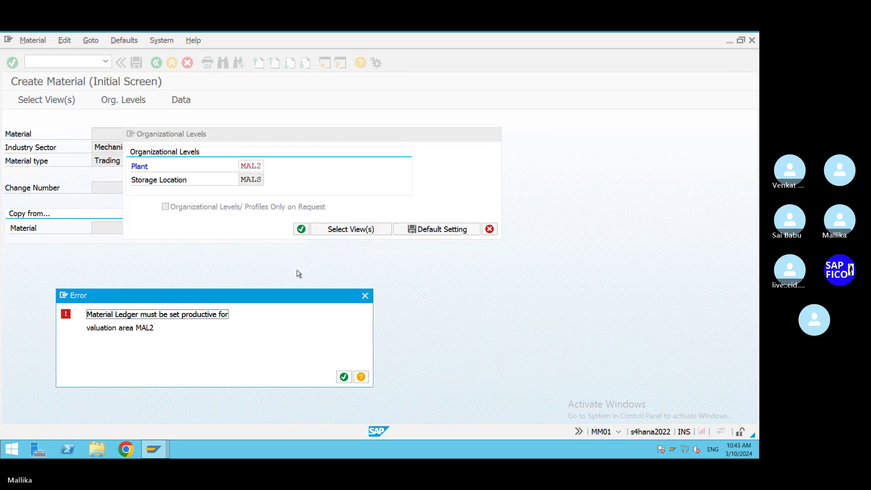
click(345, 378)
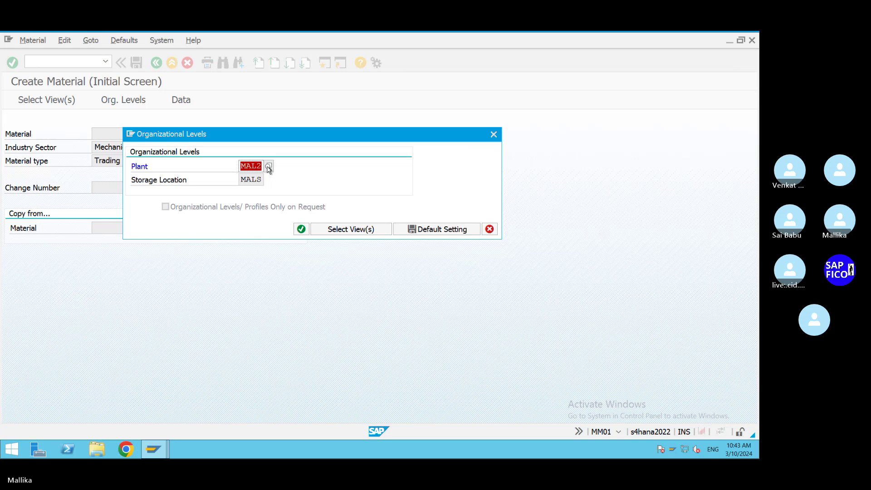
Clear the plant, check the organizational codes in the Word notes, then return to SAP and cancel the organizational levels entry
key(BackSpace)
mouse_move(620, 32)
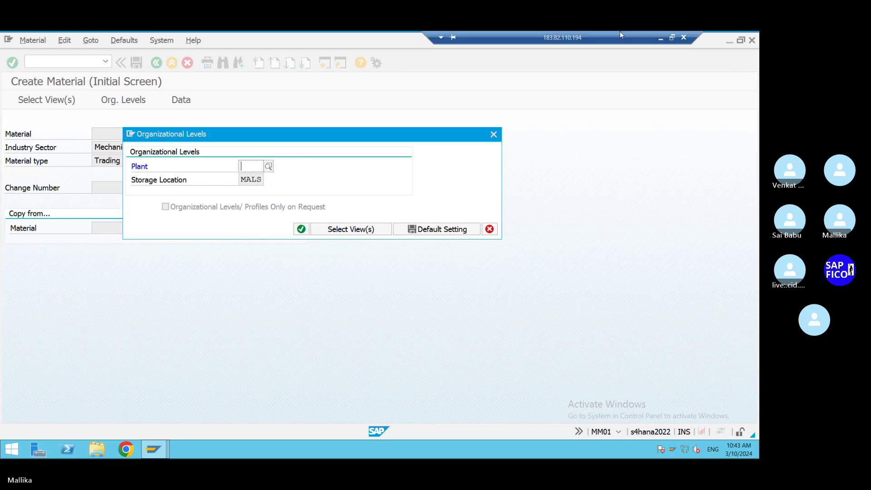
click(661, 40)
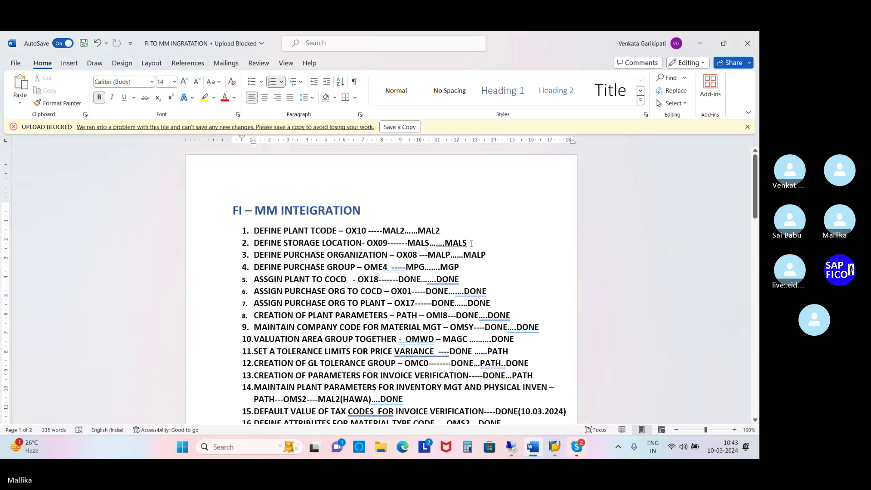
click(511, 449)
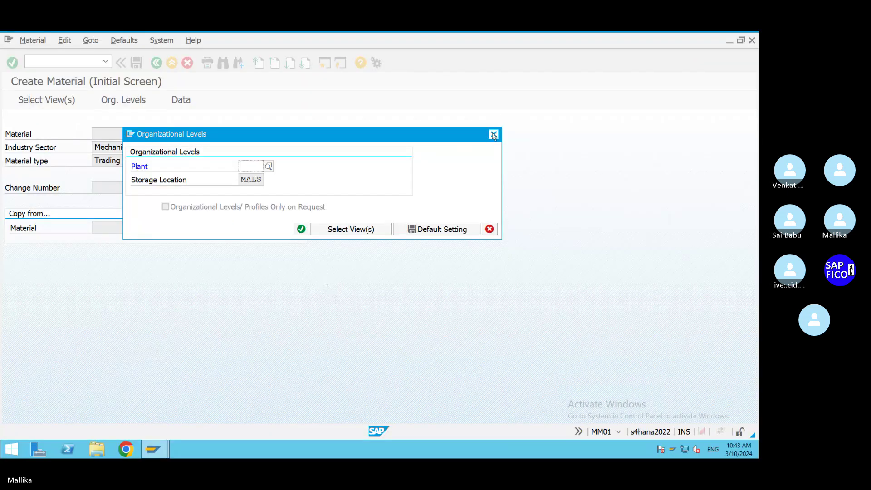
click(494, 134)
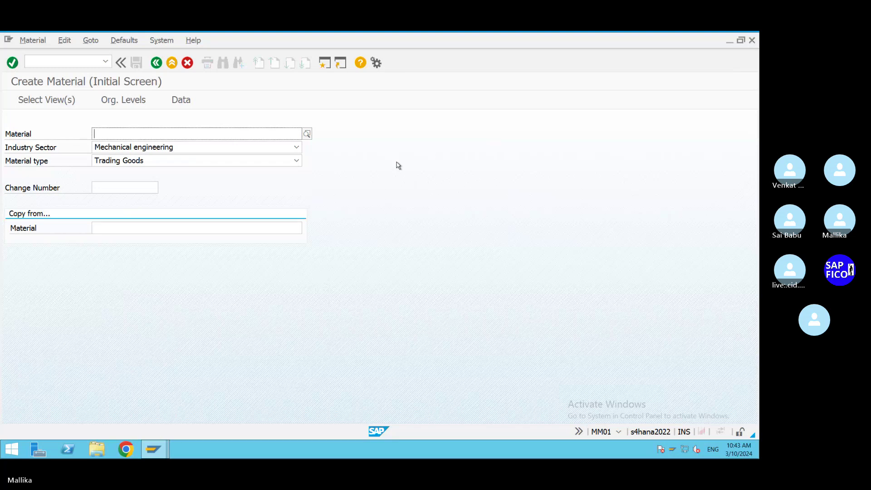
Open transaction OMX1 and go to valuation area MAL2 to check its material ledger activation
click(47, 63)
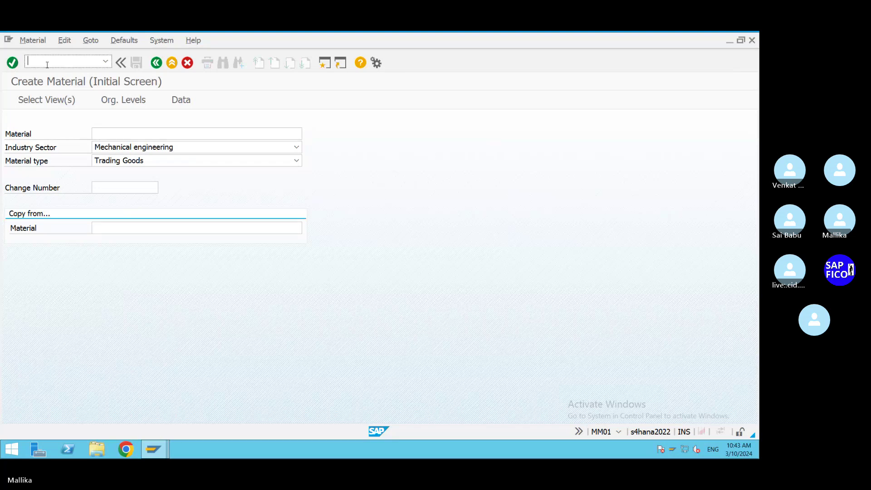
text(/)
text(OMX1)
key(Return)
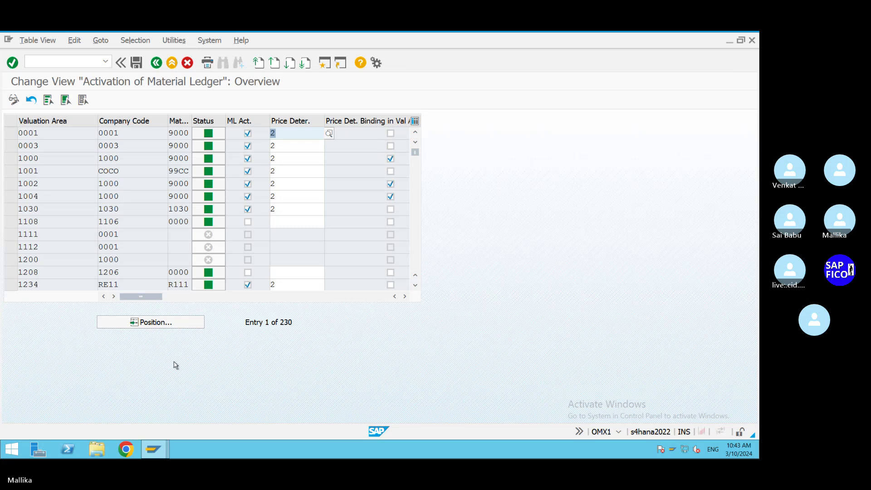
click(173, 326)
text(MAL)
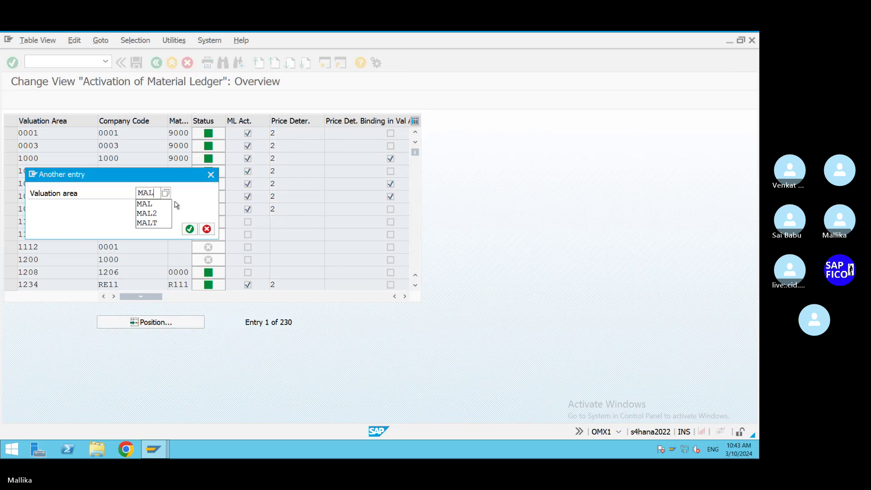
key(Down)
click(189, 229)
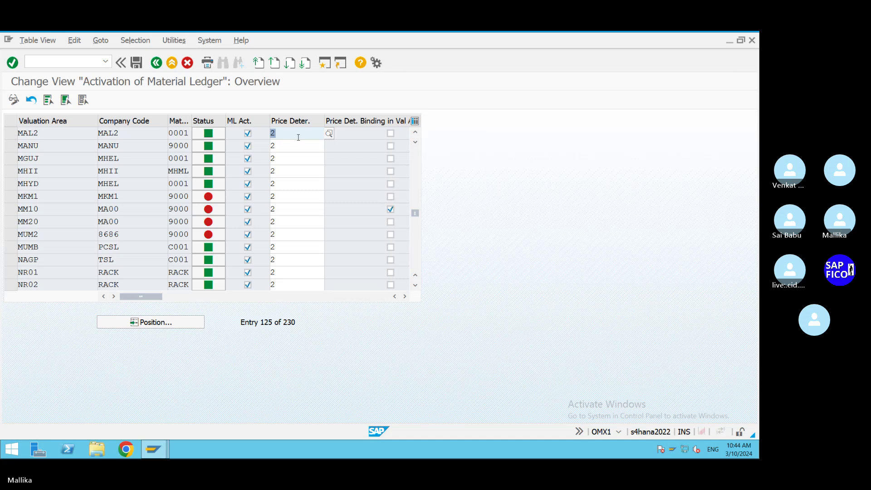
Open transaction OMX3 and go to valuation area MAL2 to check its assigned material ledger type
click(38, 60)
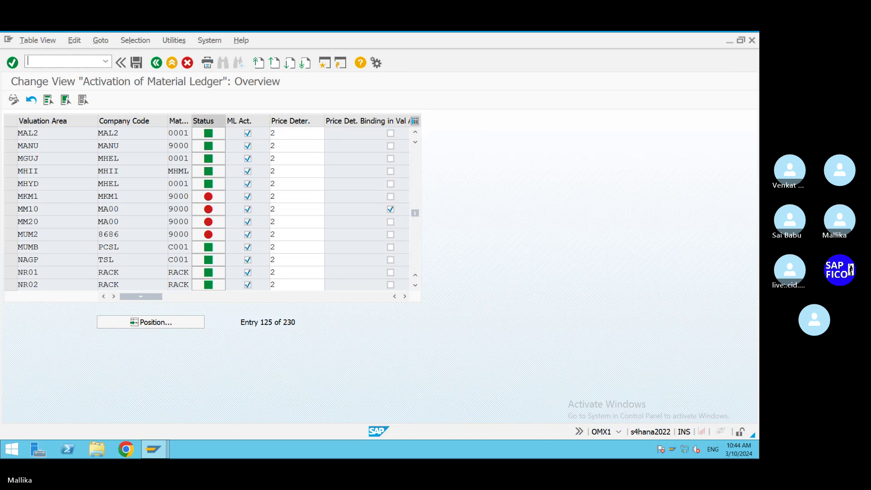
text(/NOMX3)
key(Return)
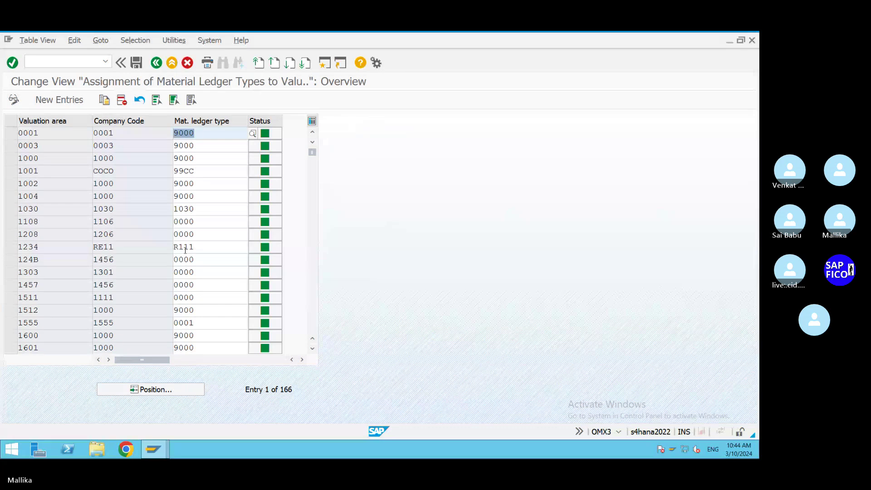
click(171, 393)
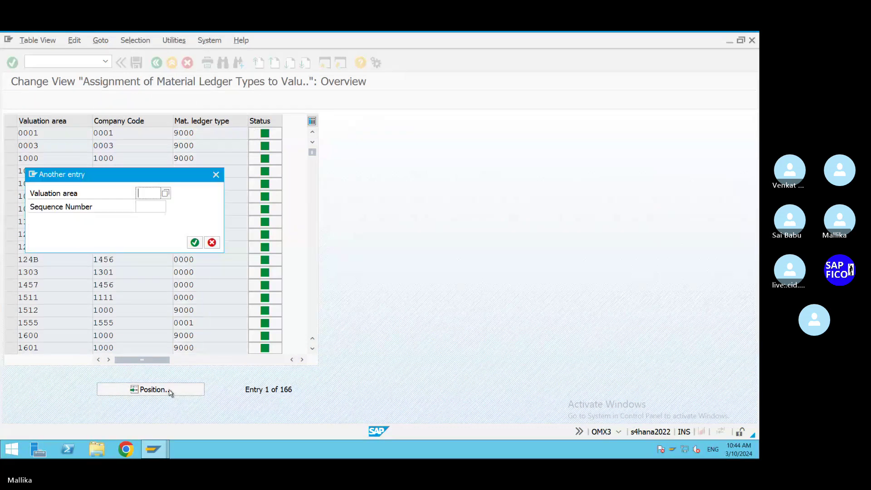
text(MA)
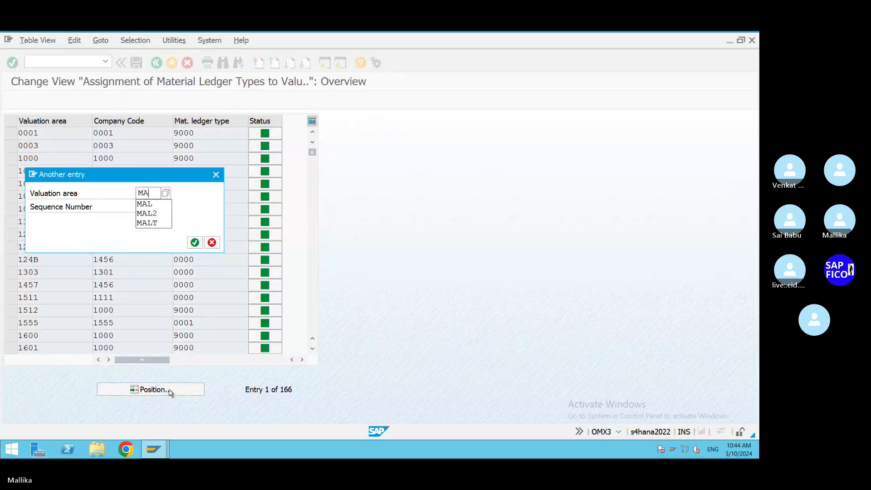
click(149, 213)
click(195, 242)
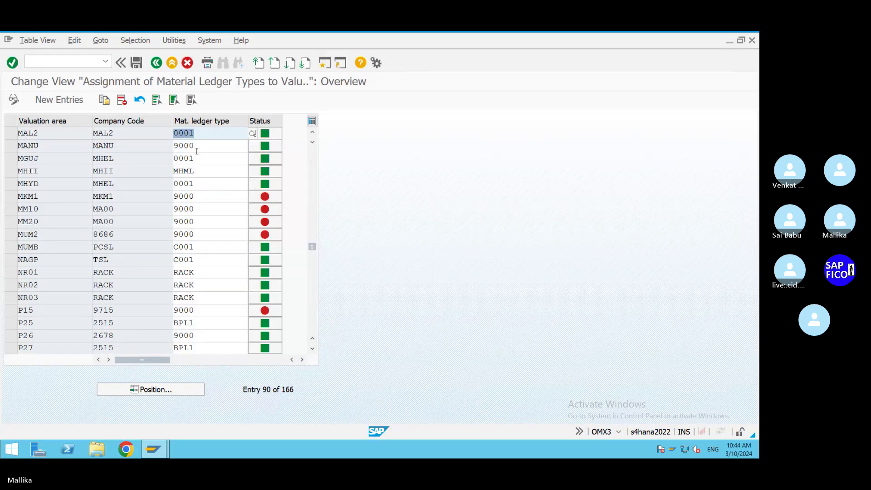
click(195, 133)
Start material creation in MM01 and select the views Basic Data 1, Basic Data 2 and Purchasing
click(44, 63)
text(/NMM01)
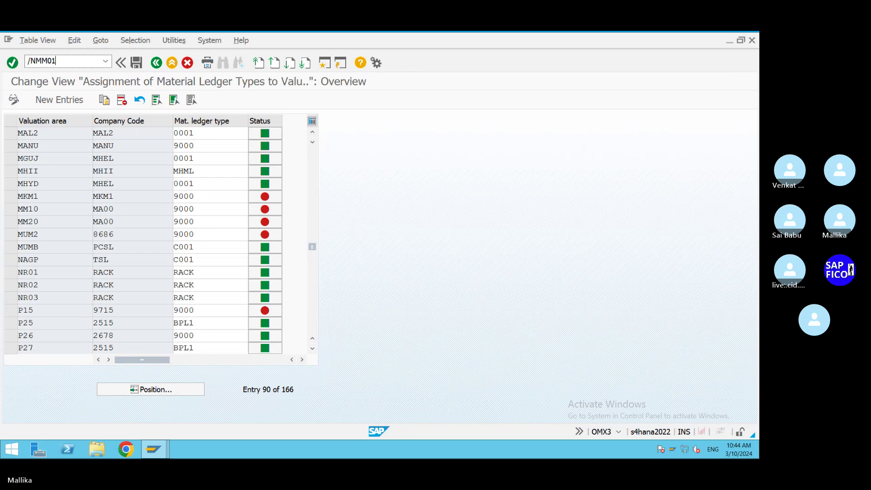
key(Return)
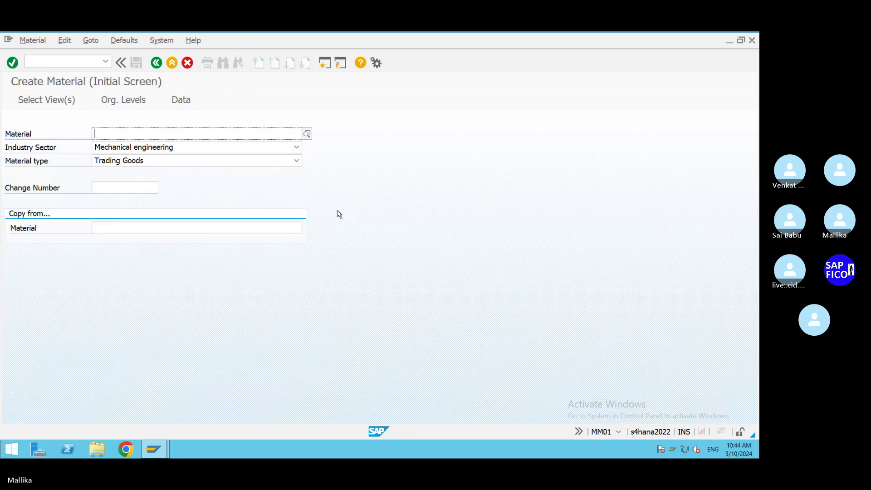
key(Return)
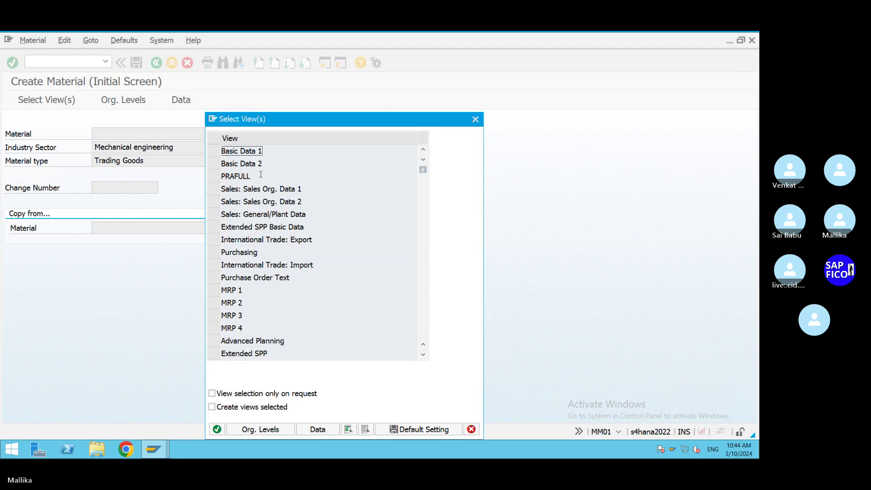
click(213, 151)
click(213, 163)
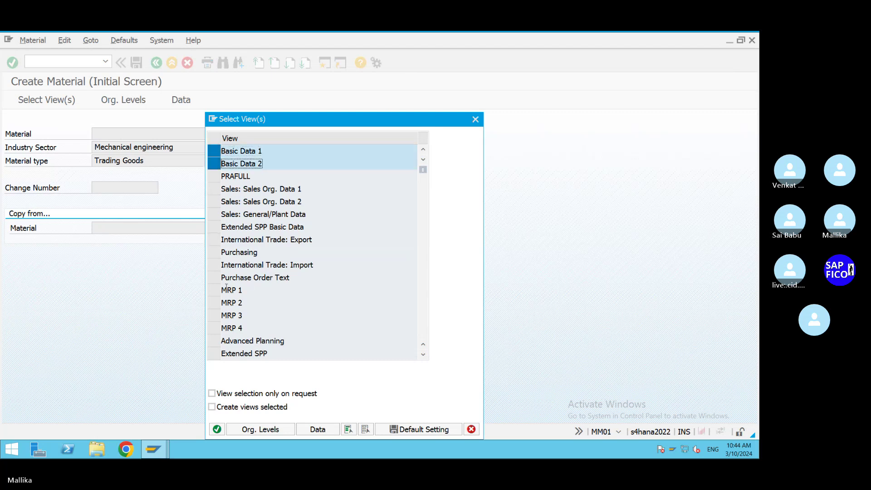
click(213, 253)
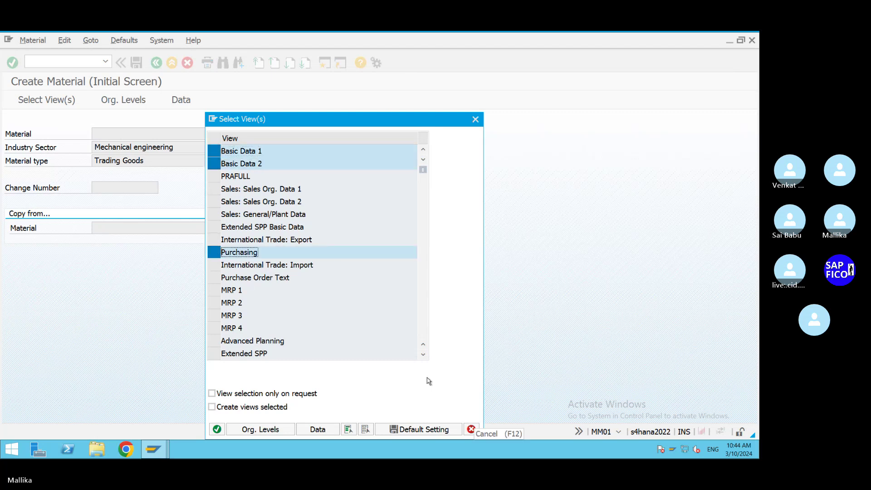
Add General Plant Data / Storage 1 and 2 and Accounting 1 and 2 to the selected views and confirm the selection
click(423, 355)
click(423, 355)
click(423, 355)
click(423, 355)
click(423, 355)
click(424, 356)
click(424, 355)
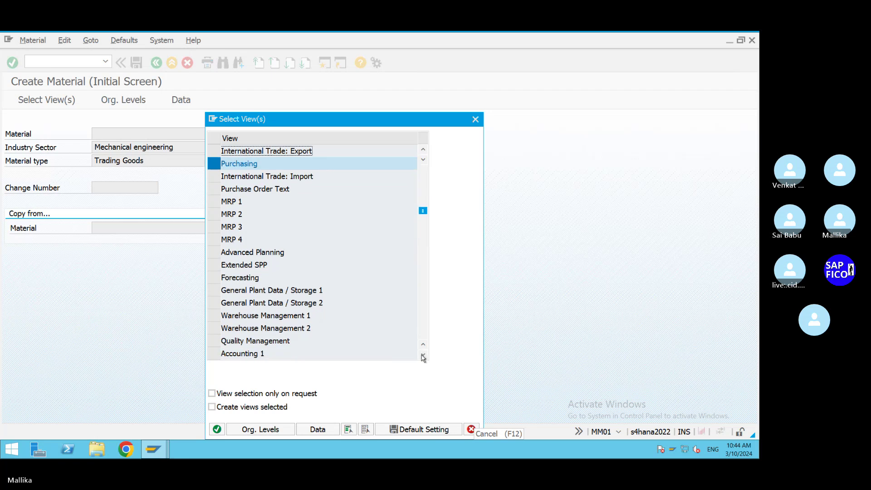
click(423, 356)
click(424, 355)
click(214, 265)
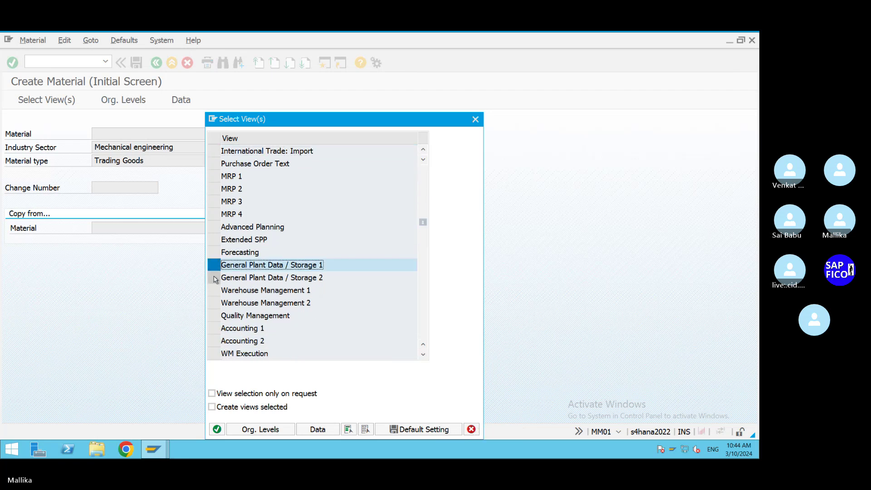
click(214, 278)
click(213, 328)
click(214, 341)
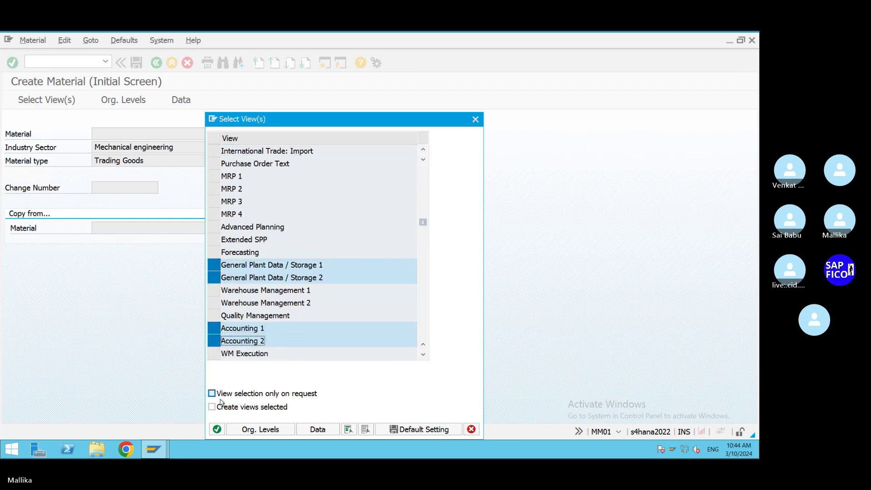
click(217, 430)
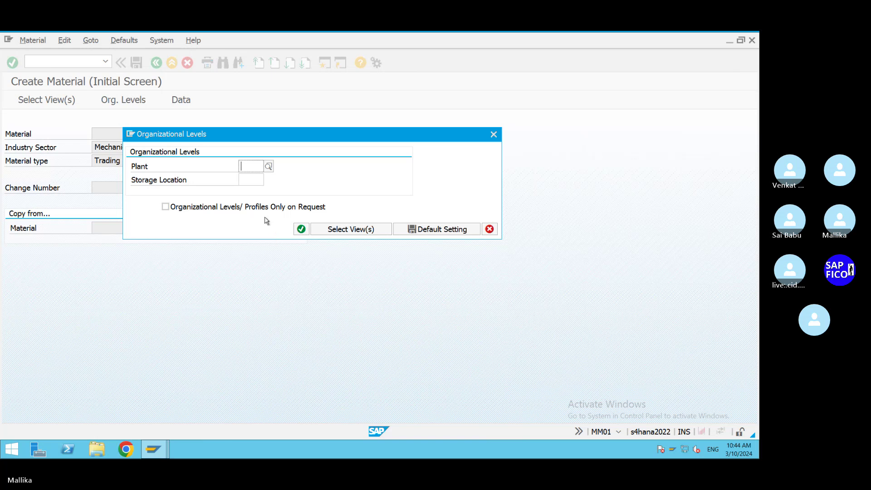
Try to continue creating the material with plant MAL2 and storage location MALS
click(268, 167)
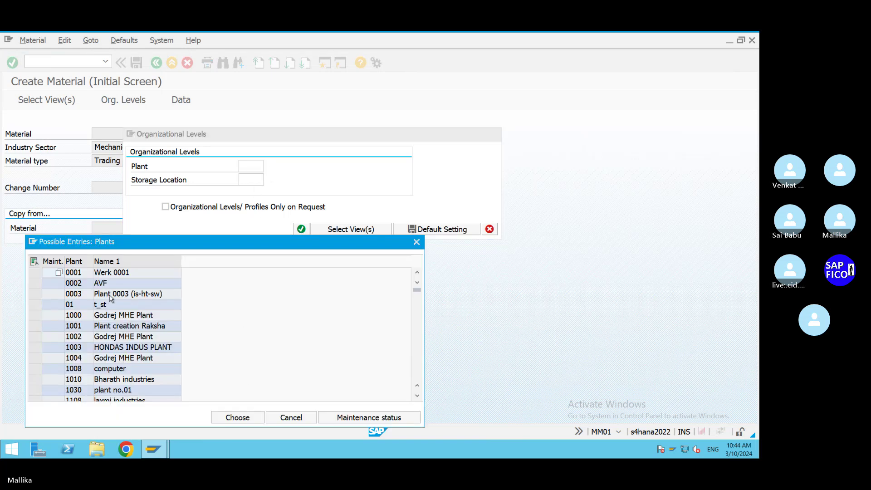
click(416, 241)
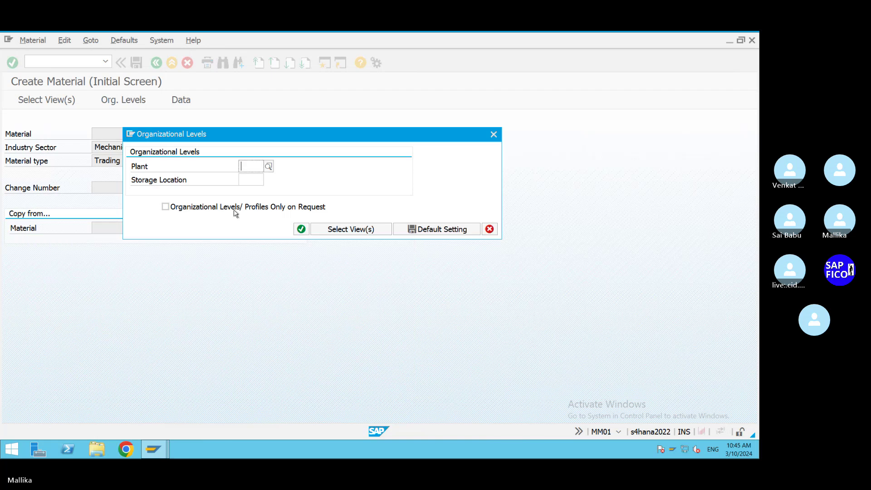
text(MA)
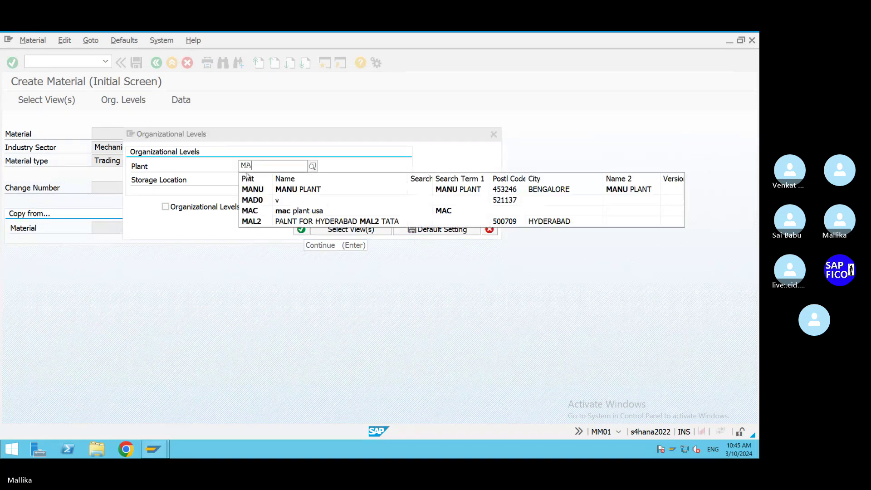
click(282, 223)
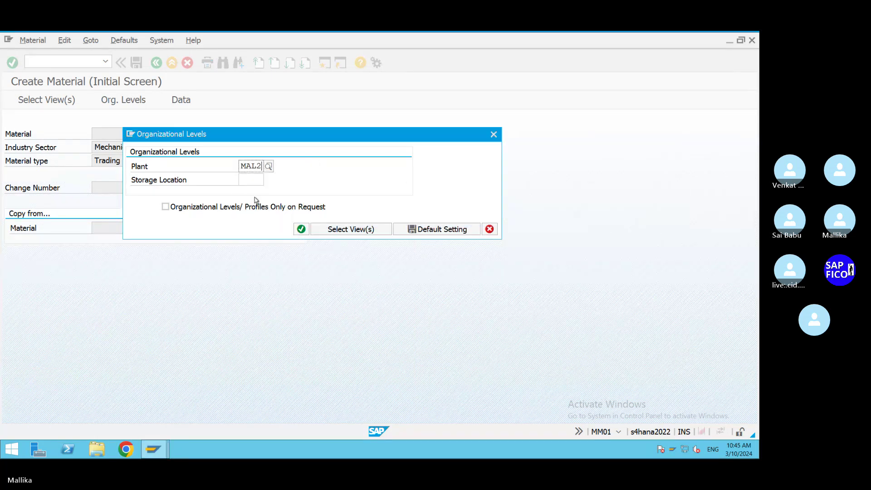
click(246, 181)
text(MAL)
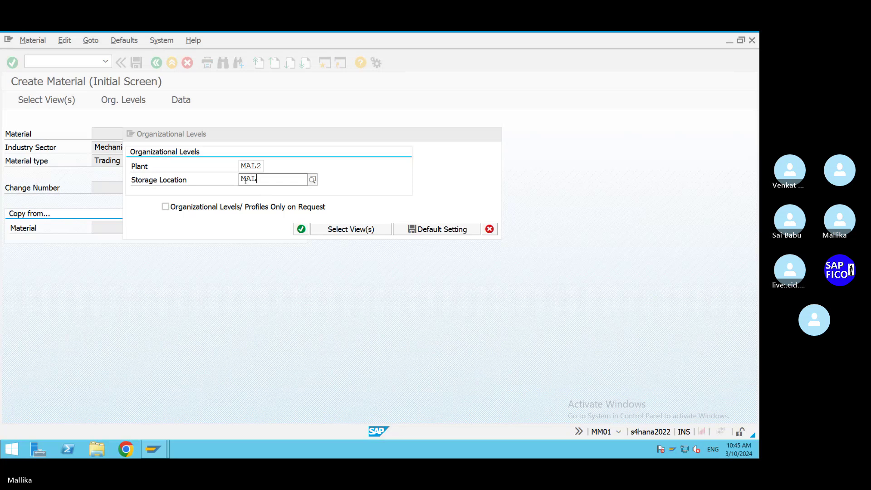
click(270, 203)
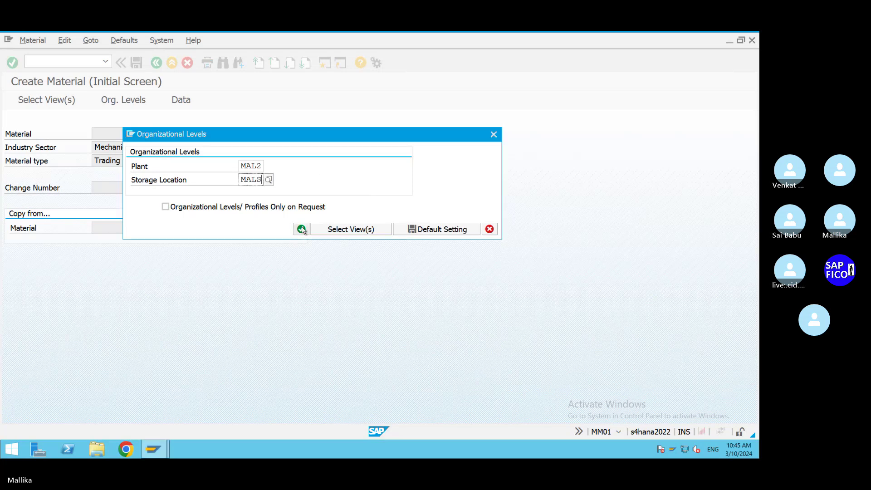
click(301, 230)
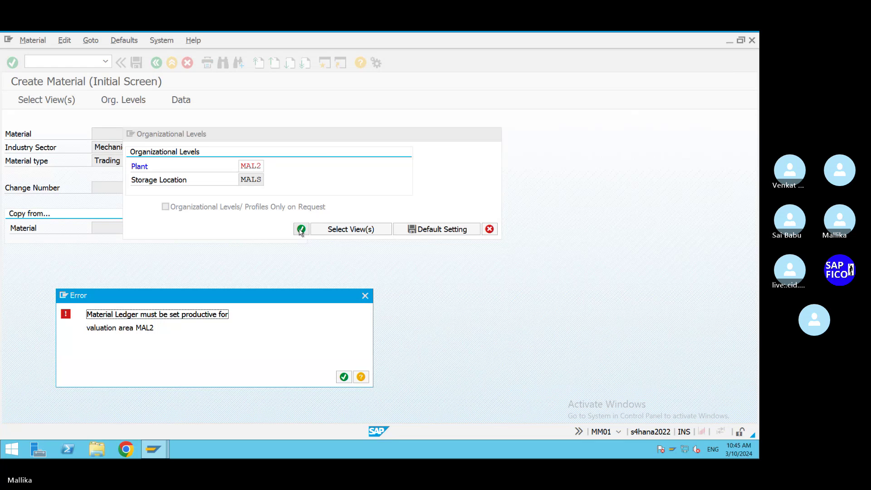
Read the detailed help for the material ledger error, then close the help and the error message
click(362, 378)
drag(430, 143, 527, 98)
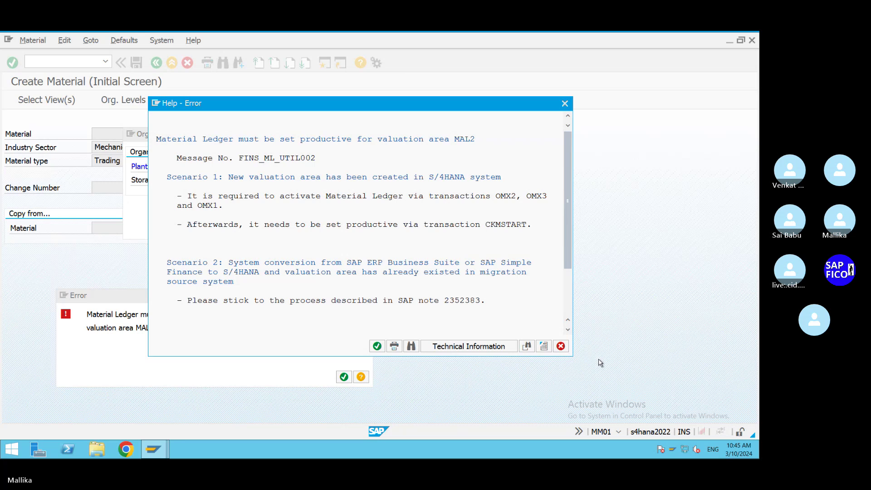
click(564, 105)
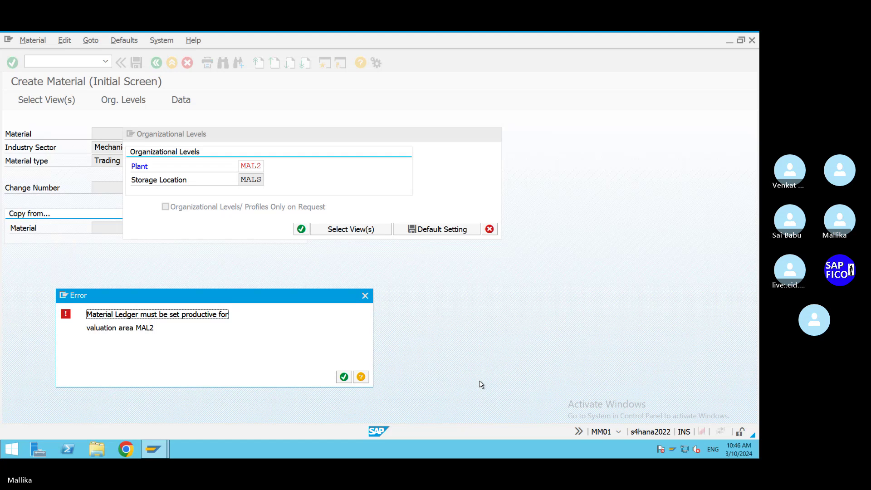
click(365, 296)
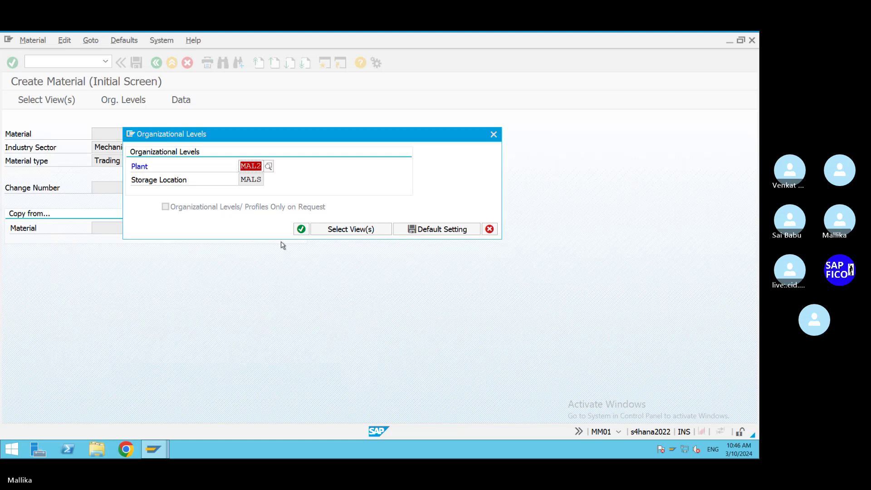
Choose plant MAL2 again from the list of possible plants, then cancel the organizational levels entry
click(269, 166)
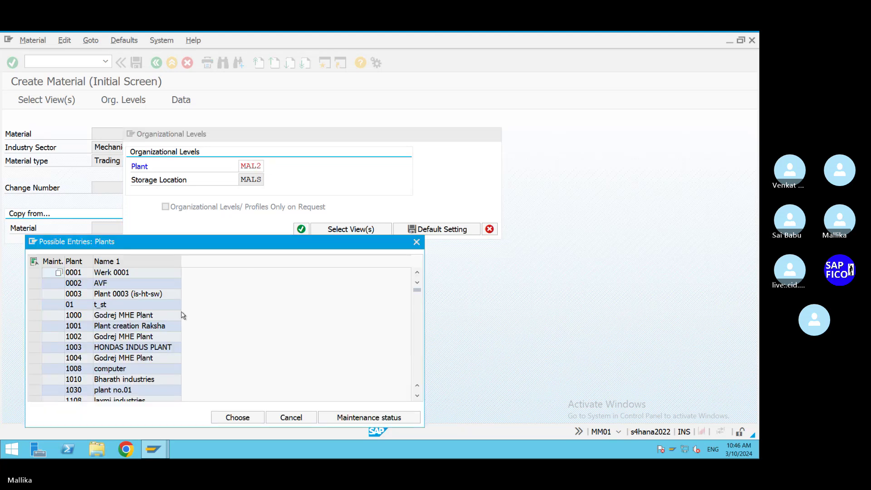
scroll(186, 313, down, 2)
scroll(218, 383, down, 5)
scroll(185, 360, down, 12)
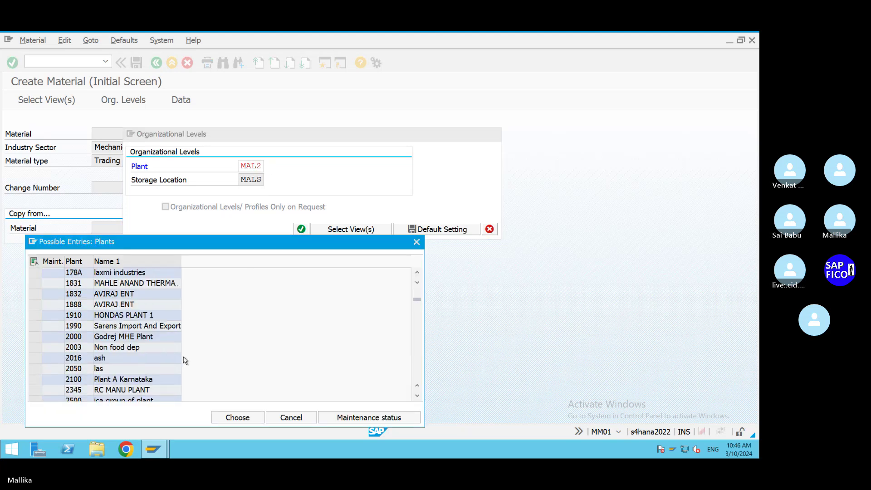
scroll(185, 360, down, 10)
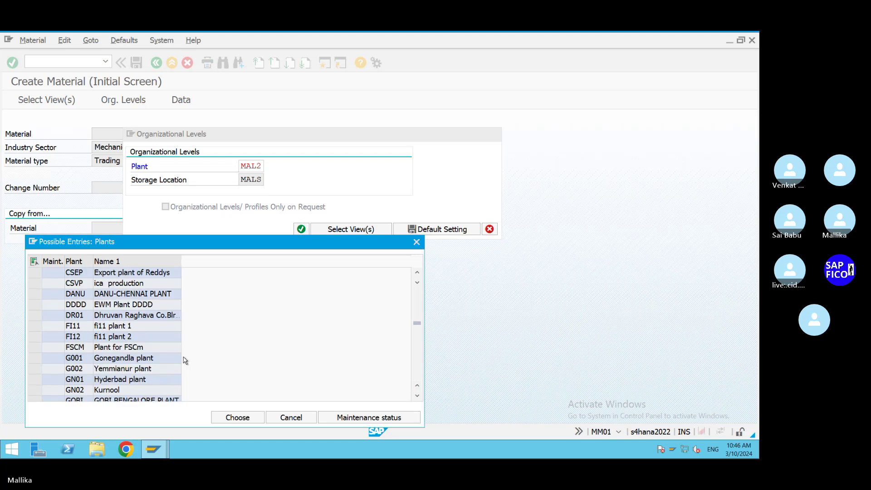
scroll(185, 360, down, 3)
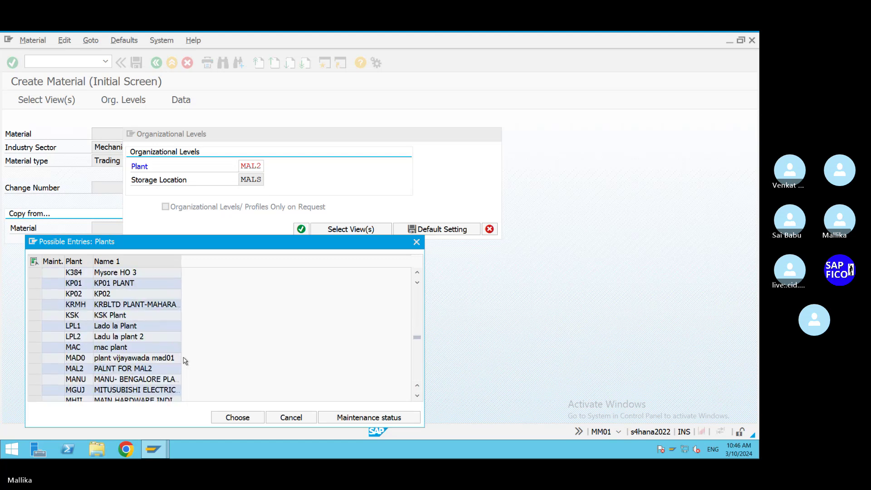
double_click(126, 371)
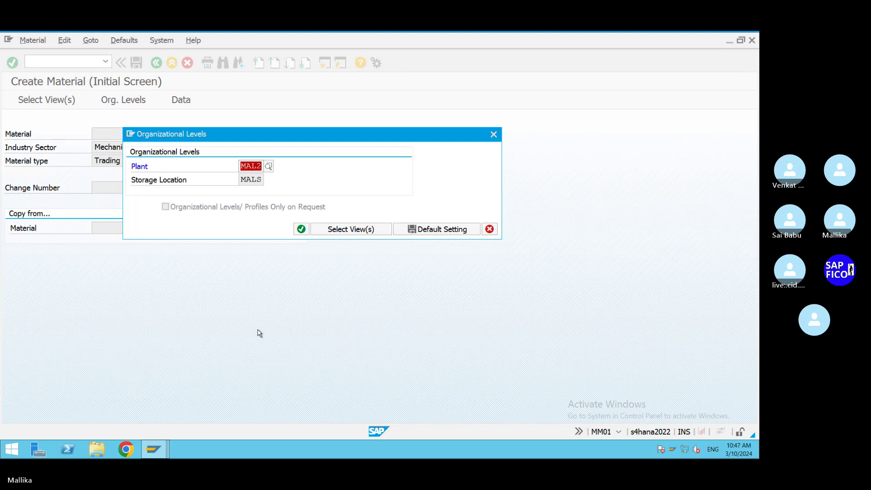
click(493, 135)
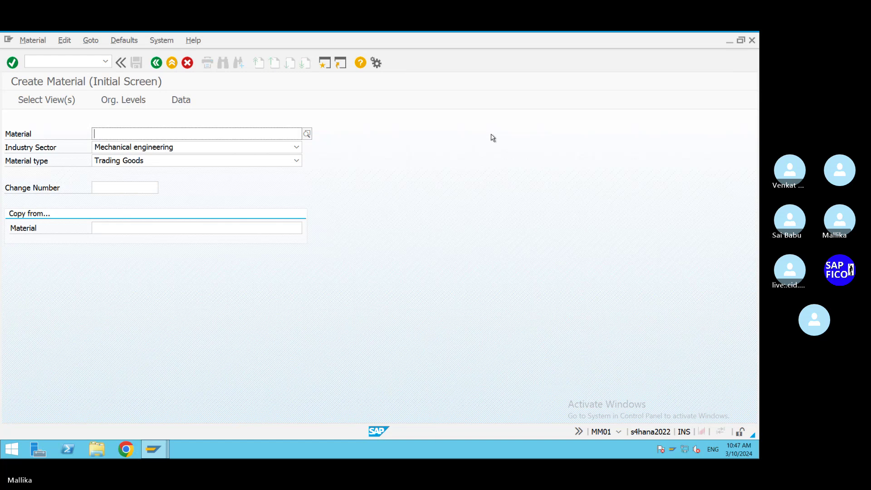
Run the CKMSTART production startup for plant MAL2 with Test Run and Background Processing switched off
mouse_move(759, 227)
click(105, 62)
click(65, 110)
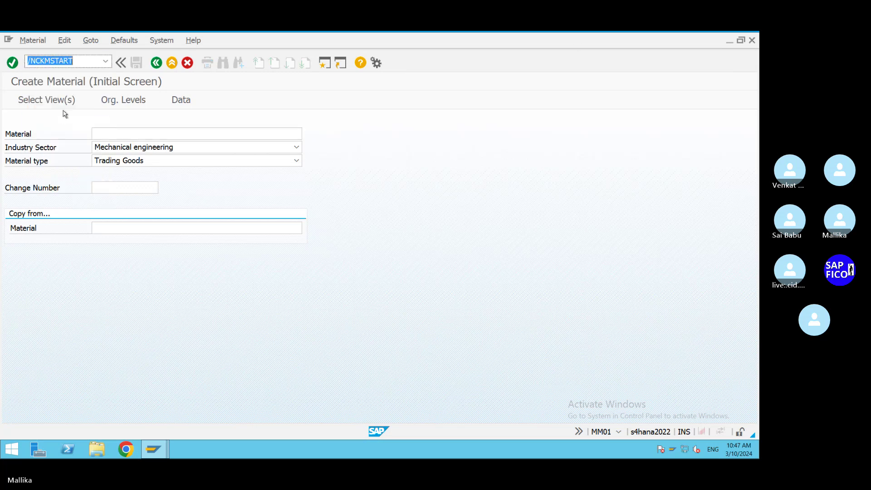
key(Return)
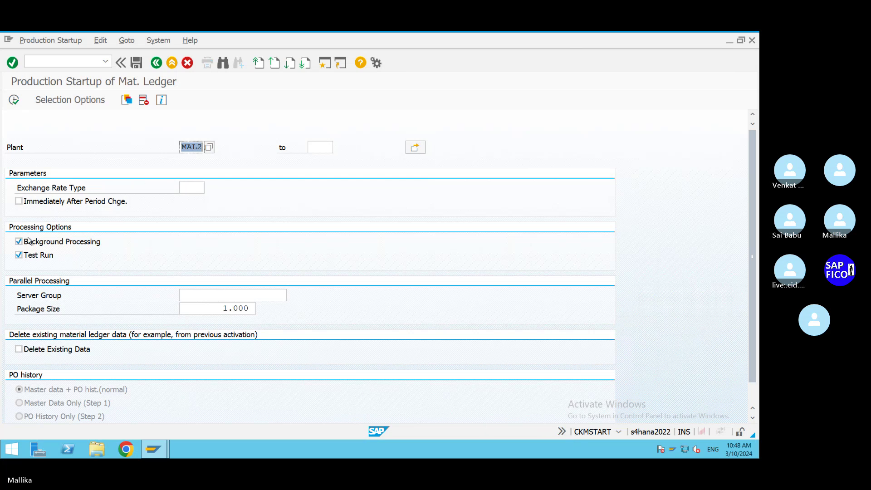
click(19, 255)
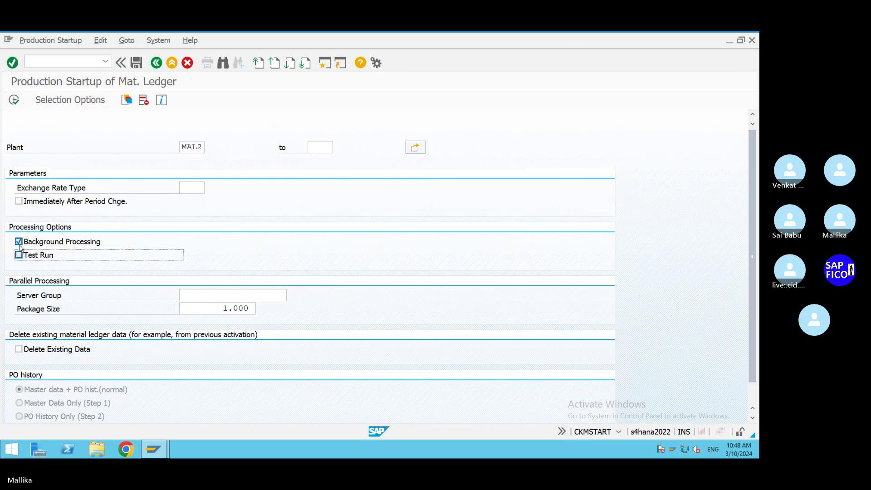
click(19, 241)
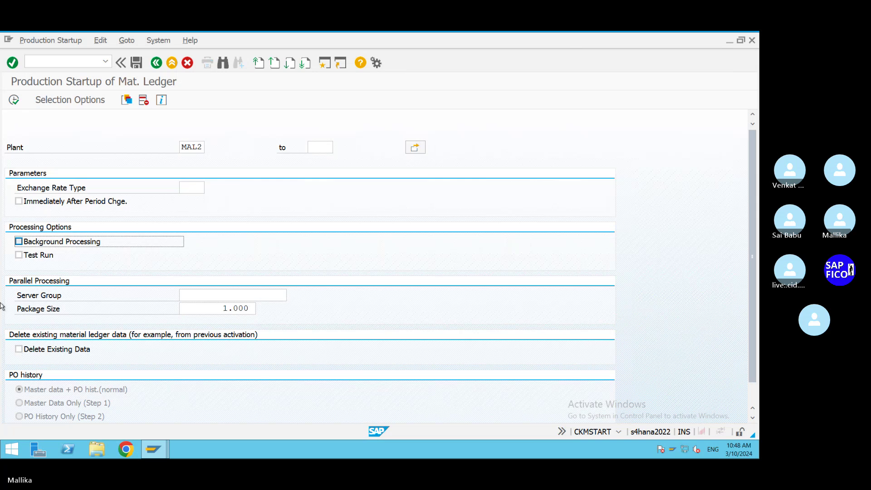
click(12, 100)
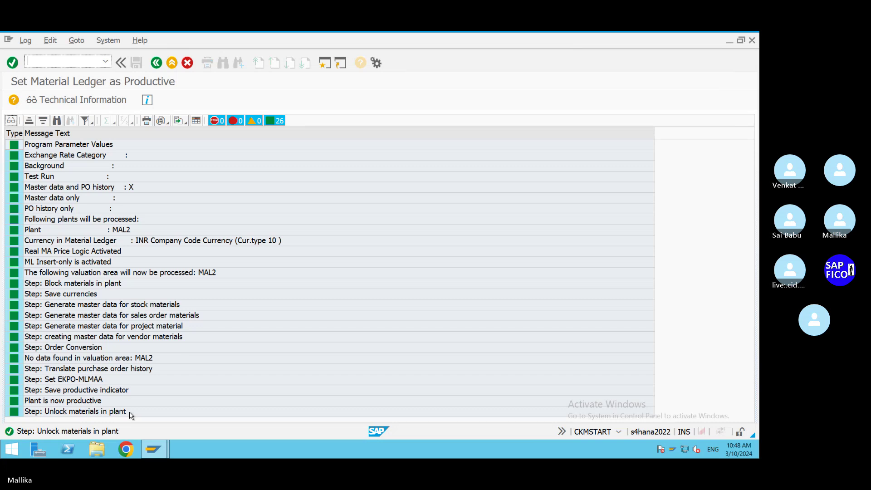
Leave the startup log and begin saving the production startup selections as a variant
click(155, 63)
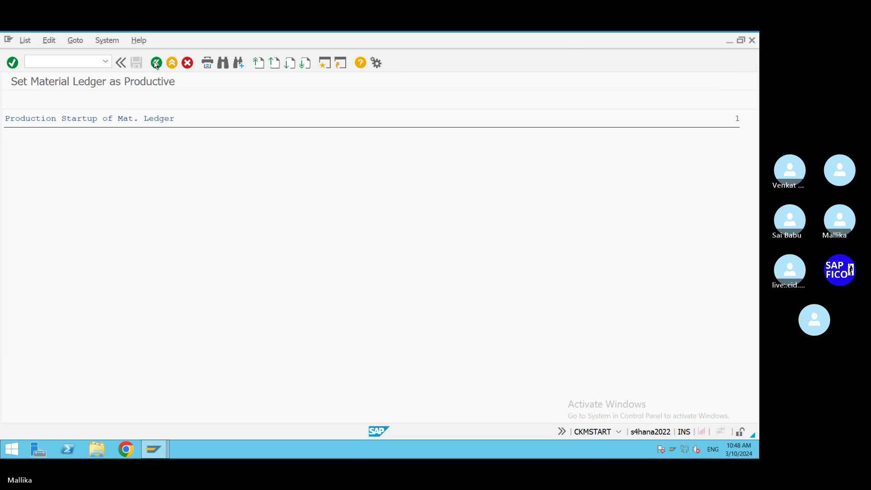
click(156, 63)
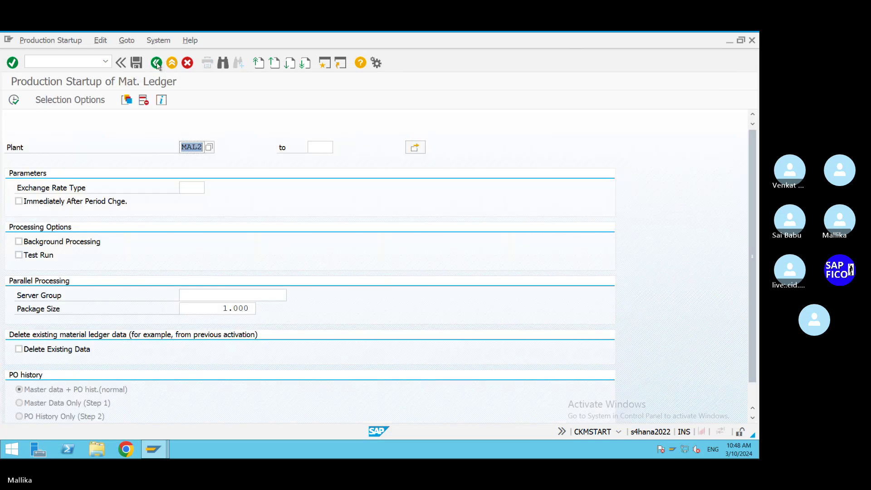
click(136, 63)
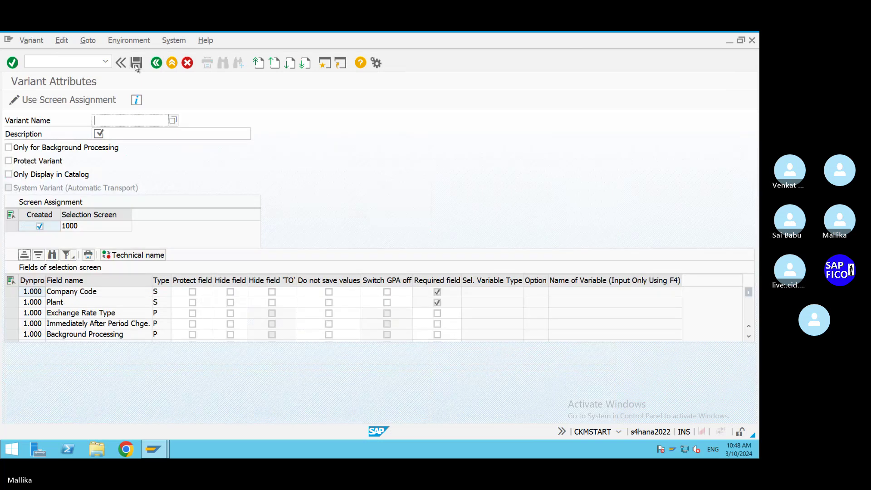
Name the new selection variant MAL_VARIENT2
click(141, 122)
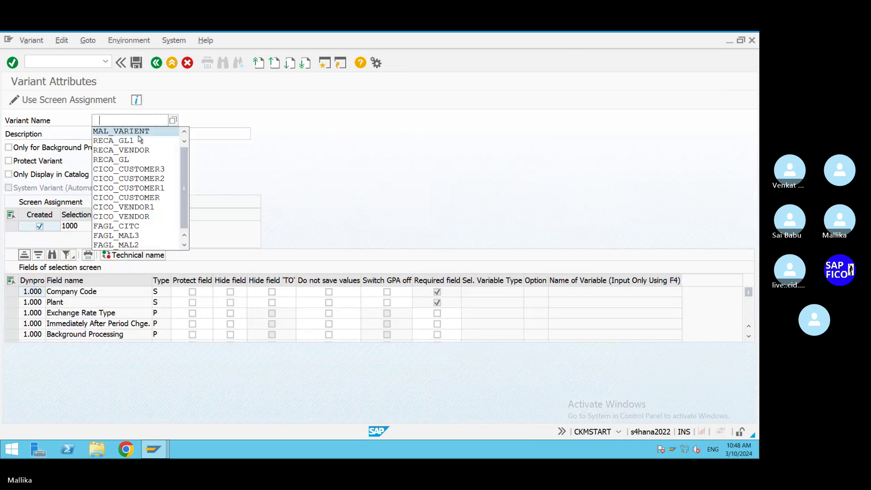
click(141, 132)
text(1)
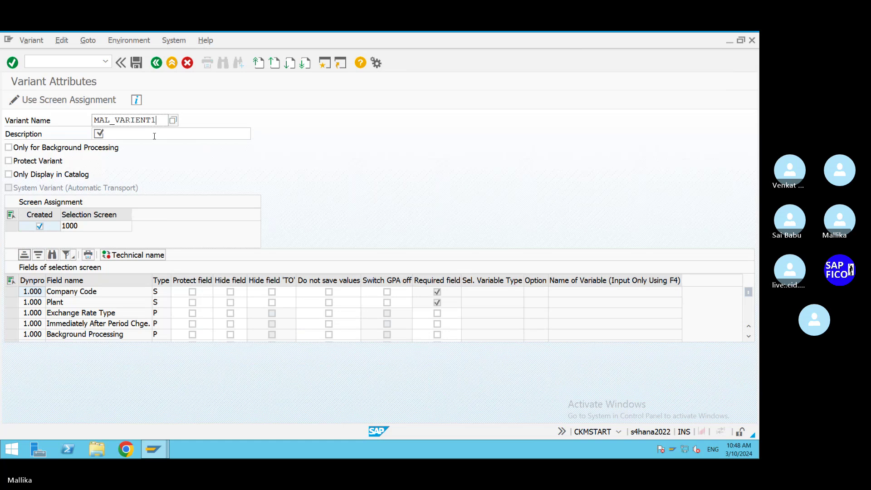
click(129, 138)
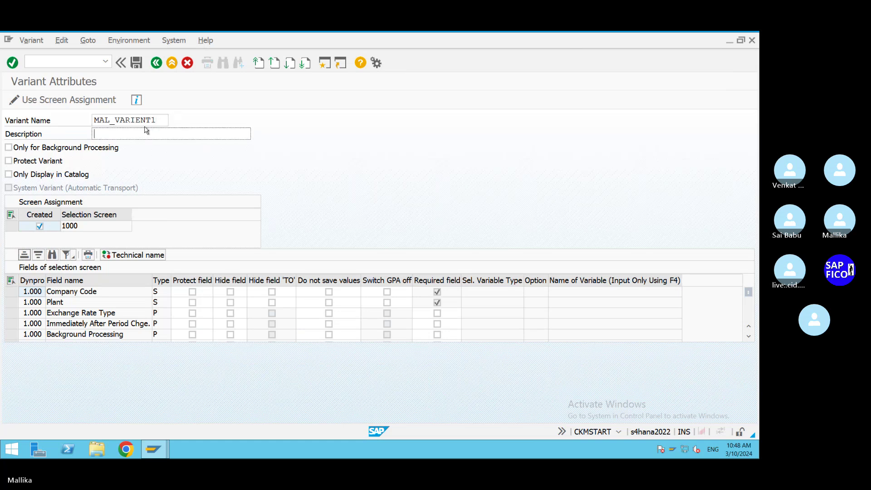
click(162, 120)
key(BackSpace)
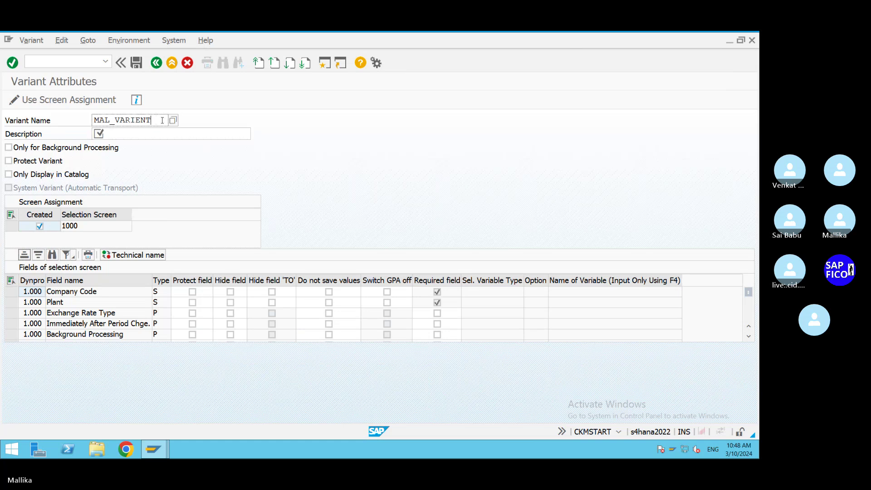
text(2)
Save the variant with the description MATERIAL STATUS and execute the production startup for plant MAL2 again
click(113, 133)
click(113, 133)
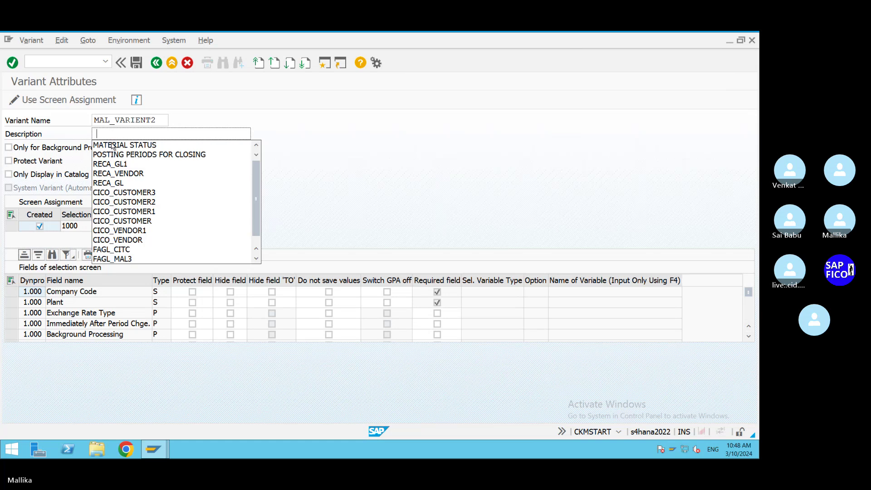
click(113, 145)
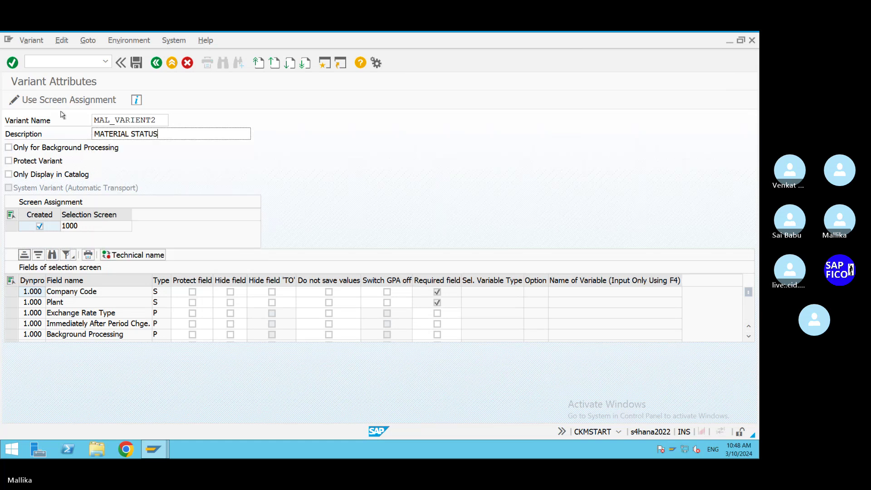
click(136, 63)
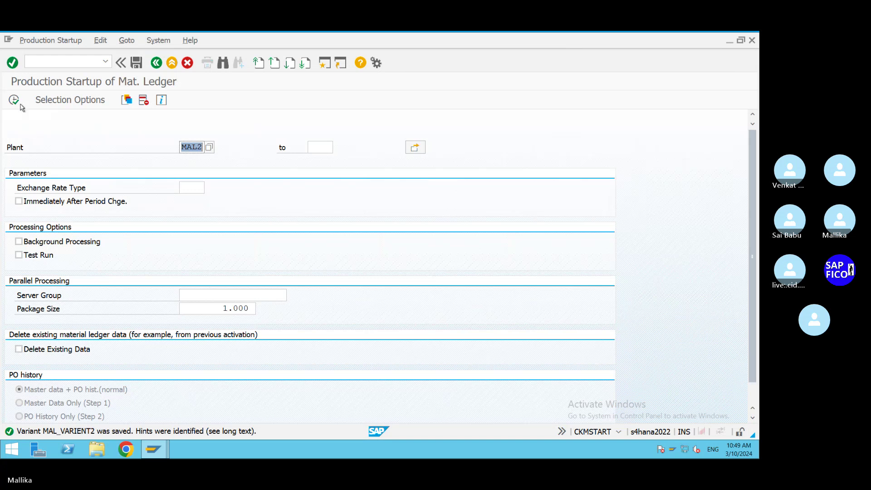
click(17, 101)
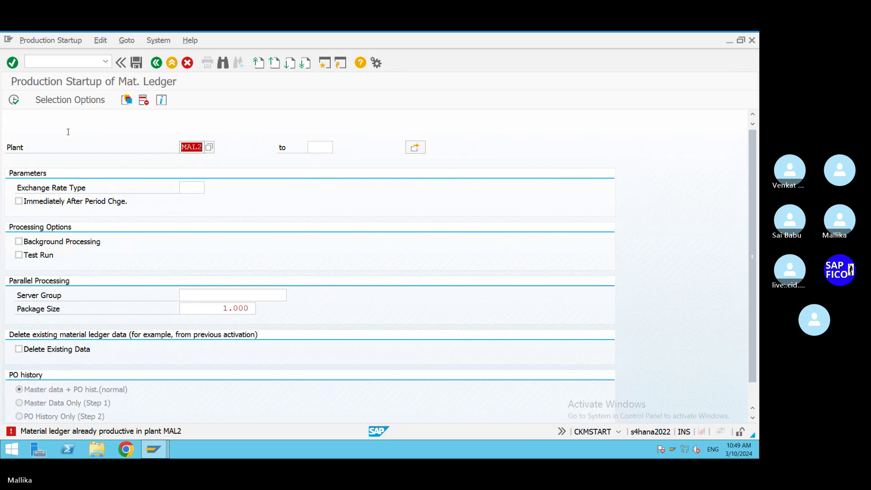
Start creating a Trading Goods material in MM01 and select the Basic Data 1, Basic Data 2 and Purchasing views
click(45, 61)
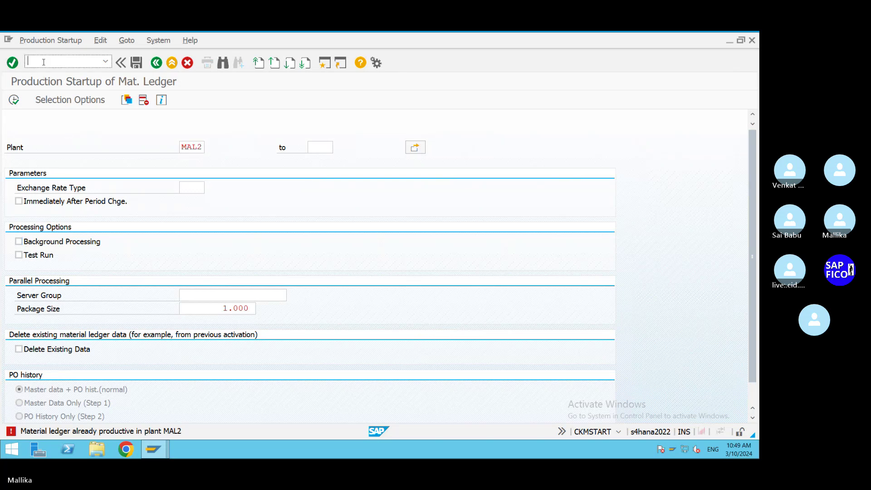
text(/Nmm01)
key(Return)
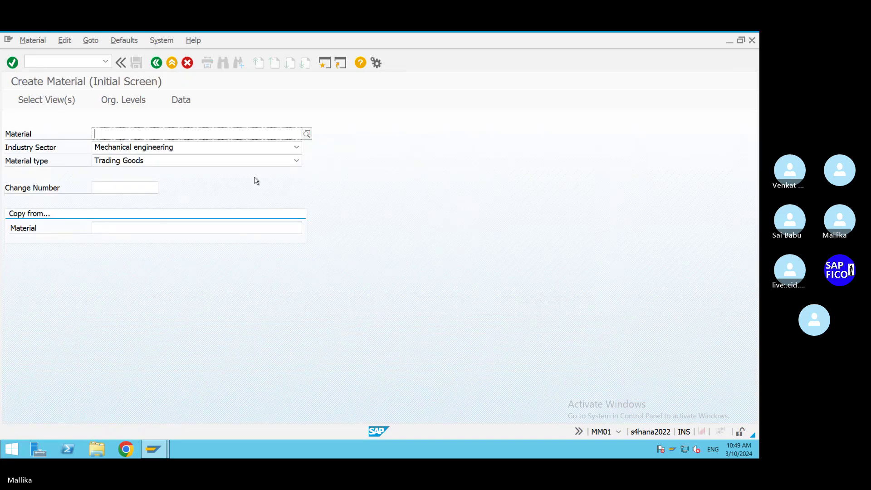
key(Return)
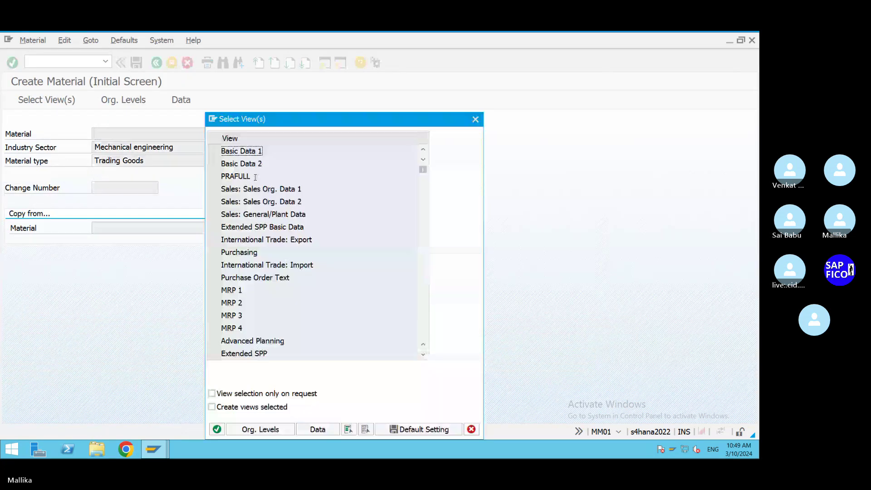
click(214, 151)
click(214, 164)
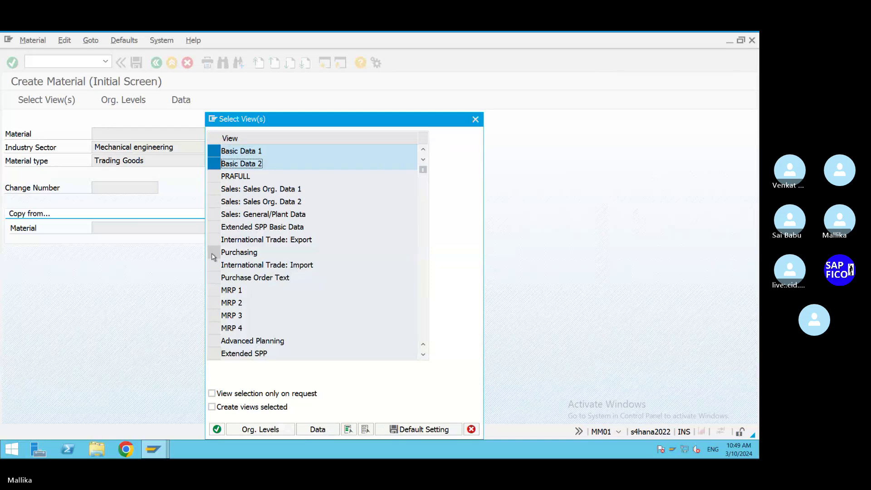
click(214, 252)
Add the General Plant Data / Storage 1 and 2 and Accounting 1 and 2 views and confirm the view selection
click(424, 355)
click(423, 355)
click(423, 355)
click(423, 355)
click(423, 355)
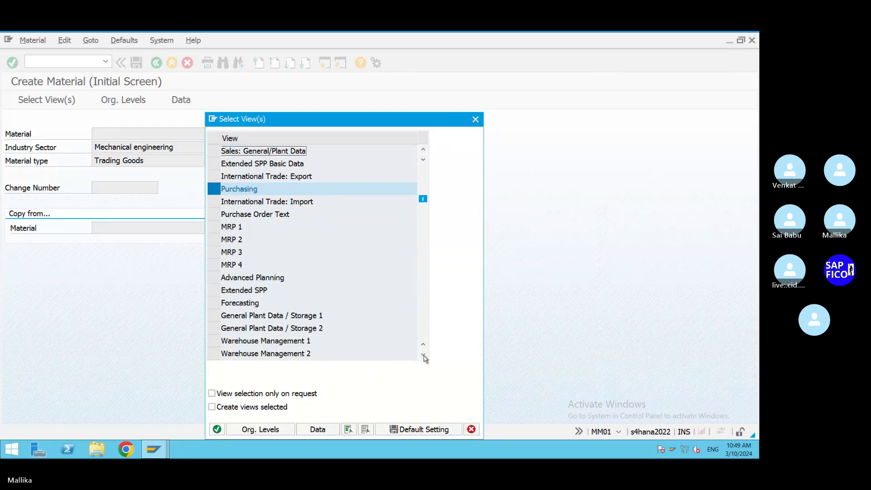
click(423, 355)
click(423, 354)
click(424, 355)
click(423, 355)
click(424, 355)
click(424, 355)
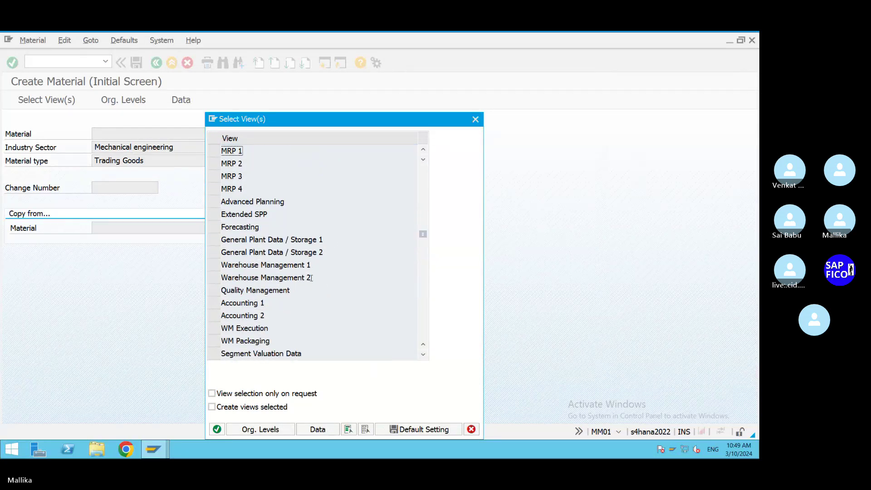
click(214, 239)
click(214, 252)
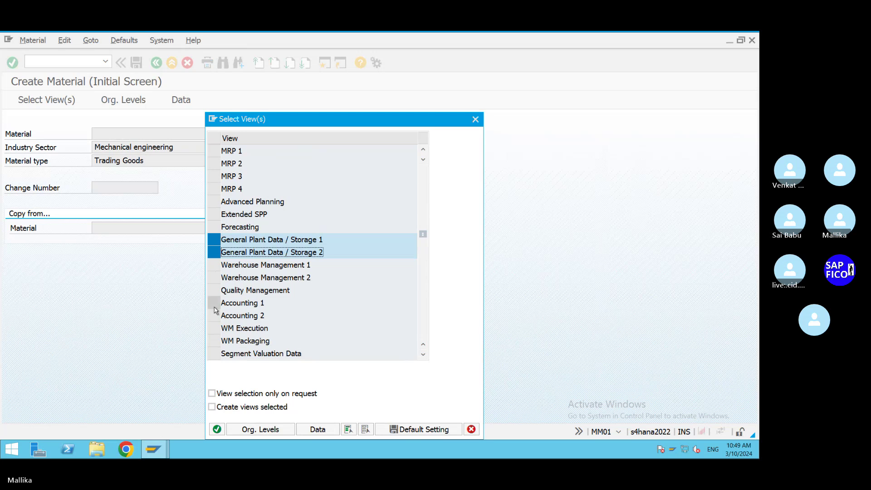
click(214, 304)
click(214, 316)
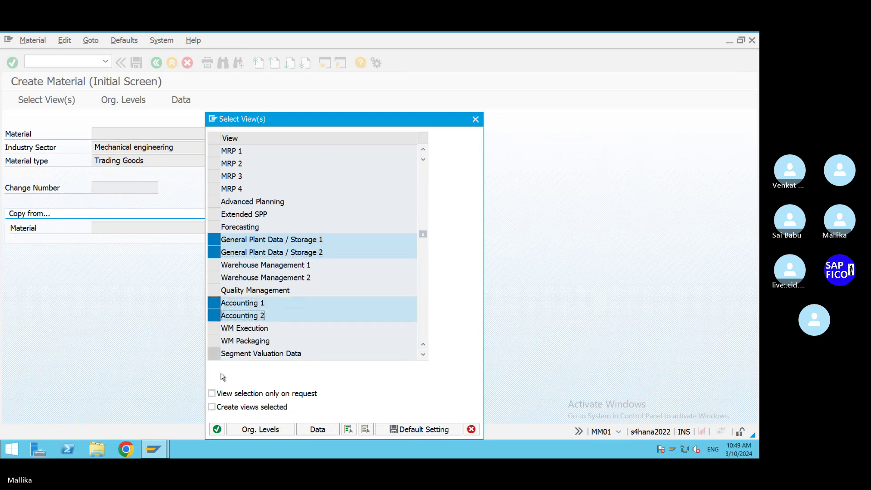
click(218, 429)
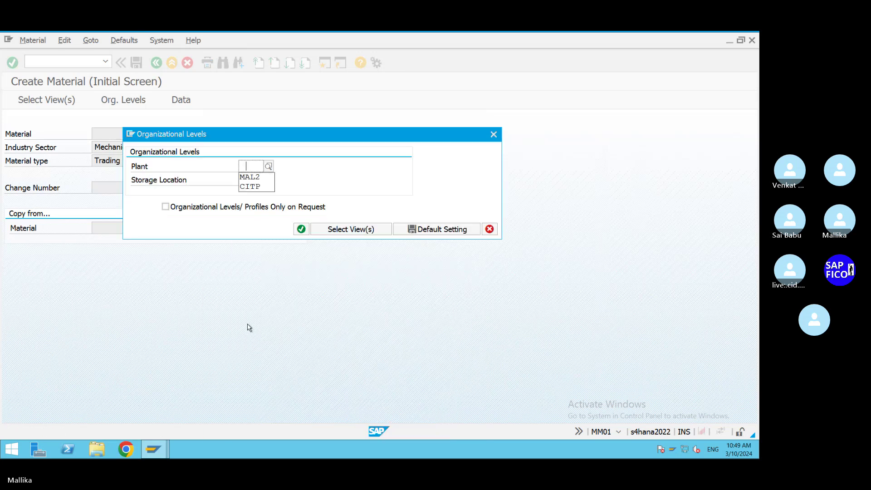
Set the organizational levels to plant MAL2 and storage location MALS and continue to the material's data
click(258, 179)
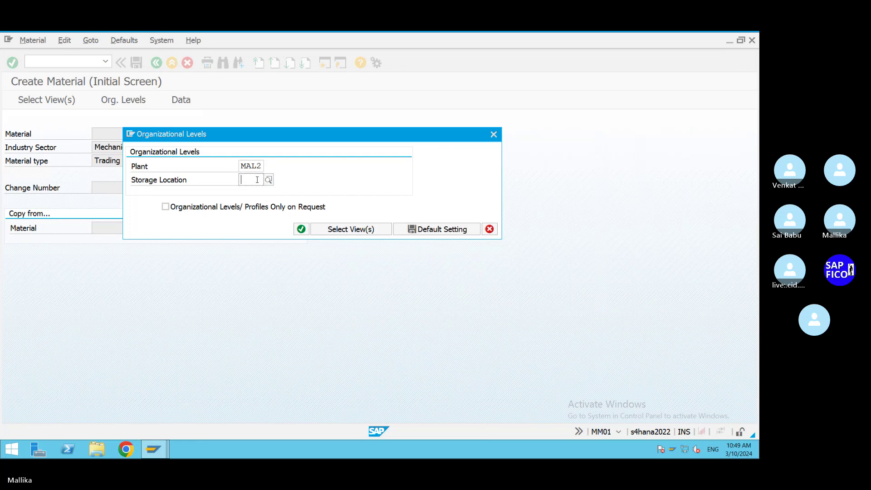
click(254, 190)
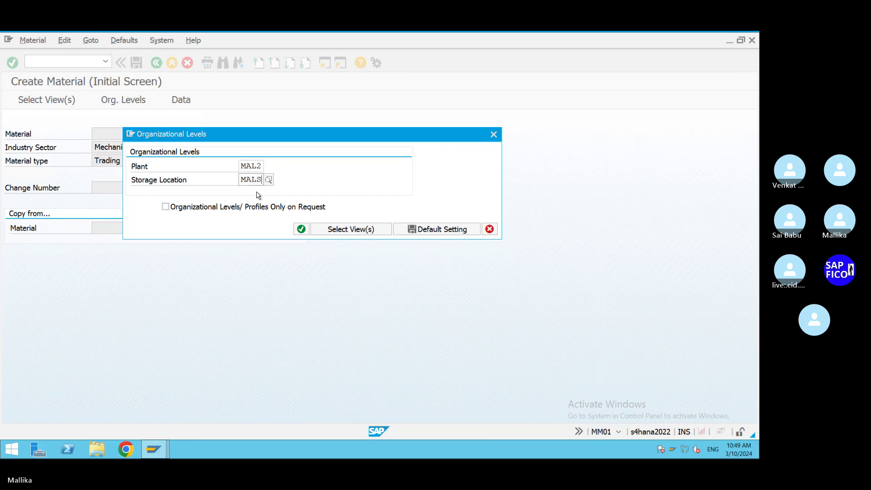
click(301, 230)
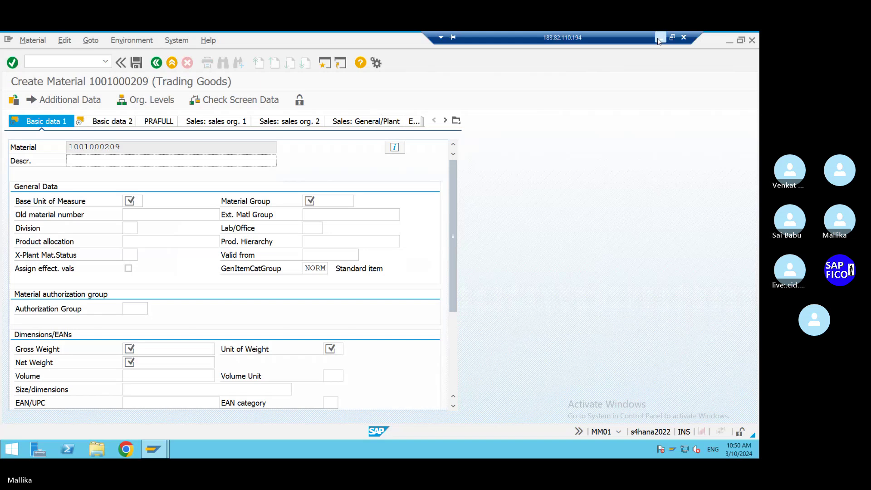
Minimize the remote desktop session and switch to the Skype call window
click(659, 38)
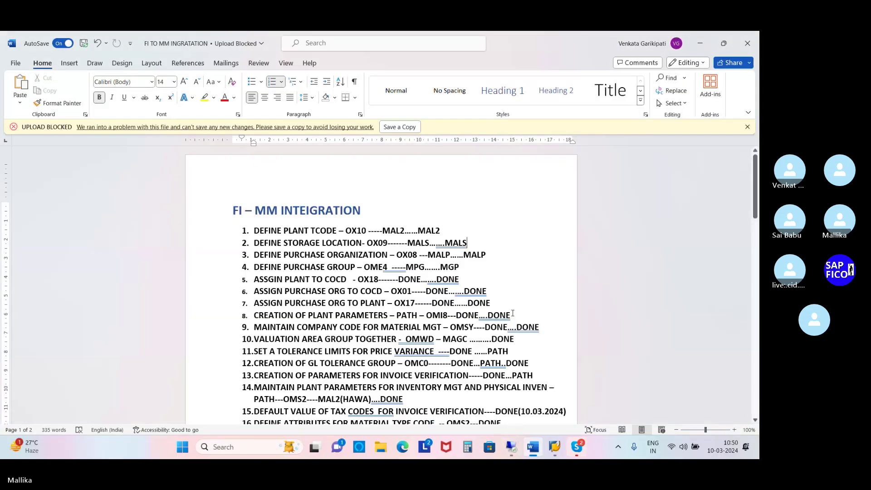
click(577, 447)
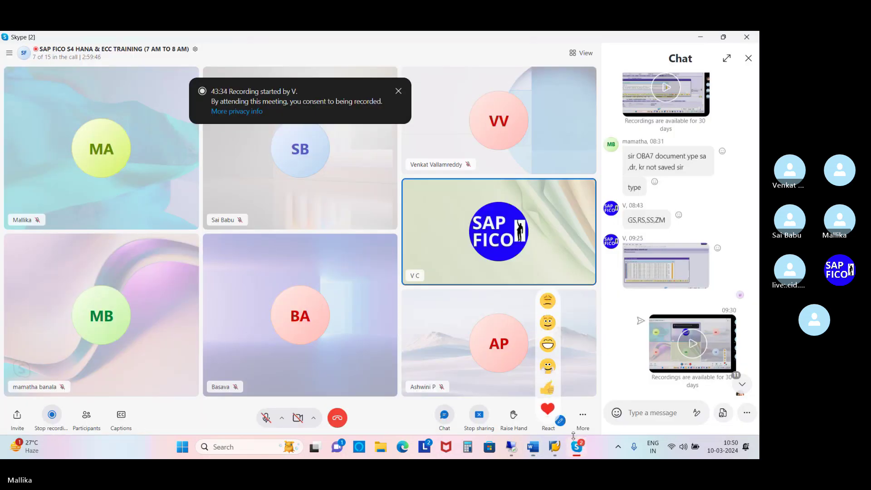